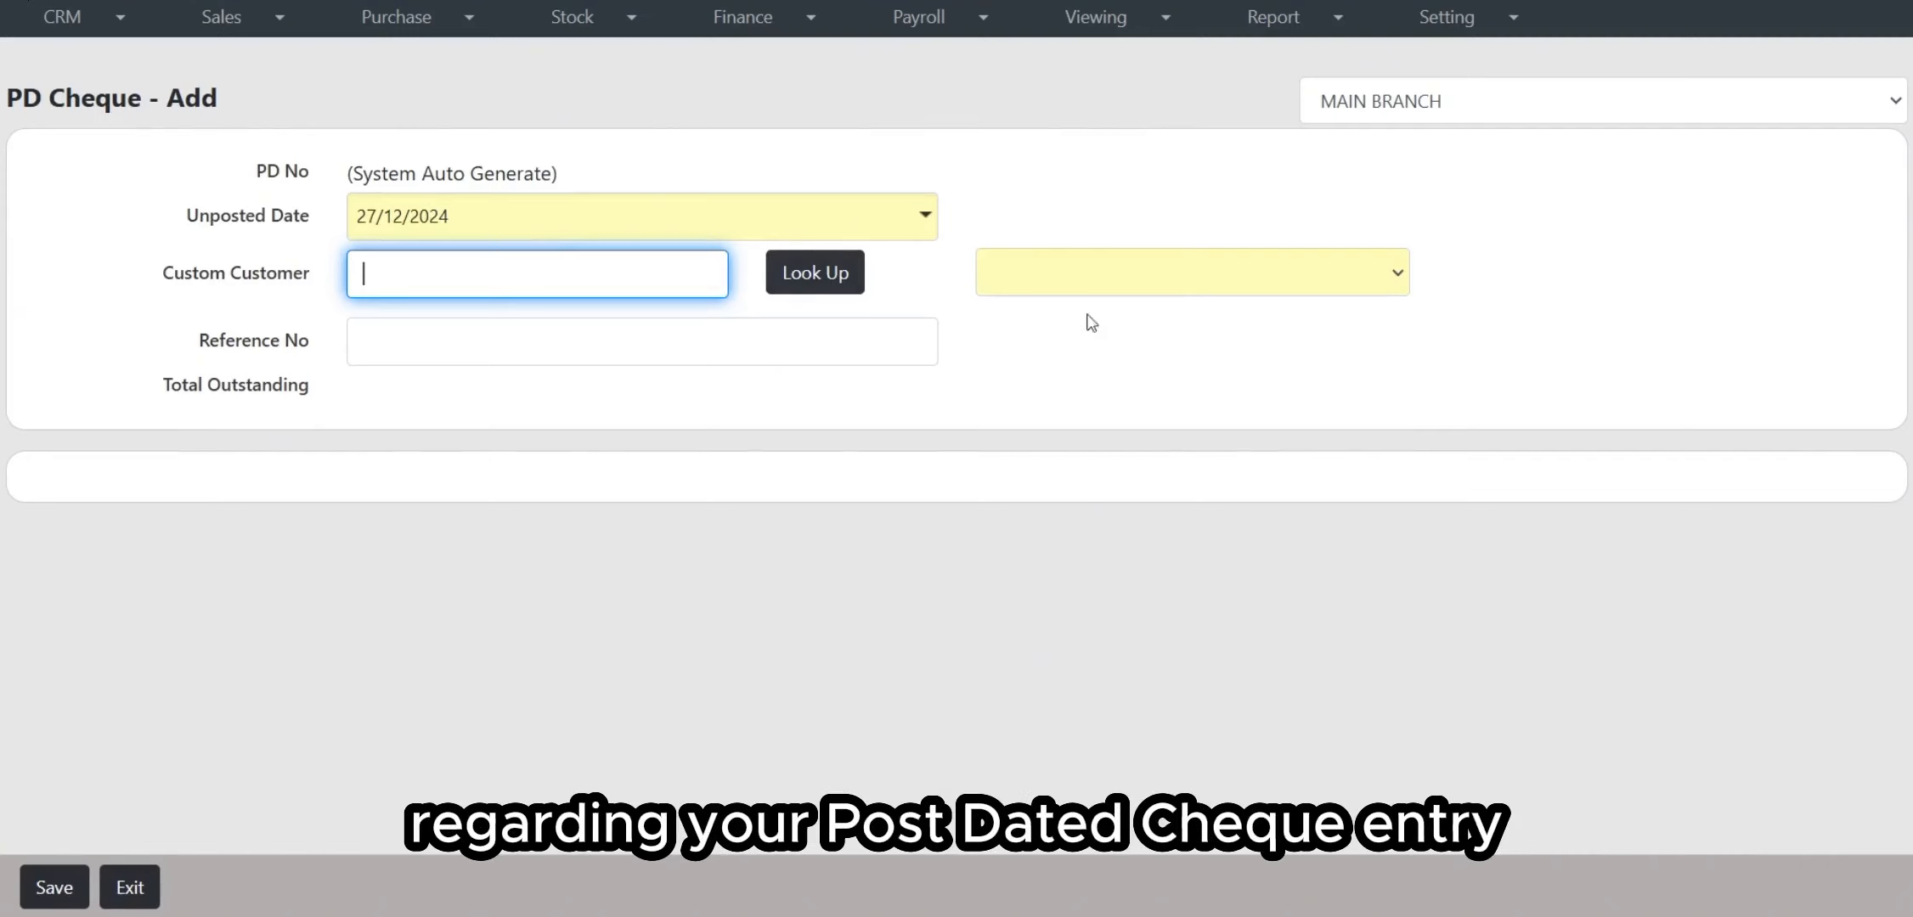
Step: Keep MAIN BRANCH as the branch and set the unposted date to today
click(1428, 117)
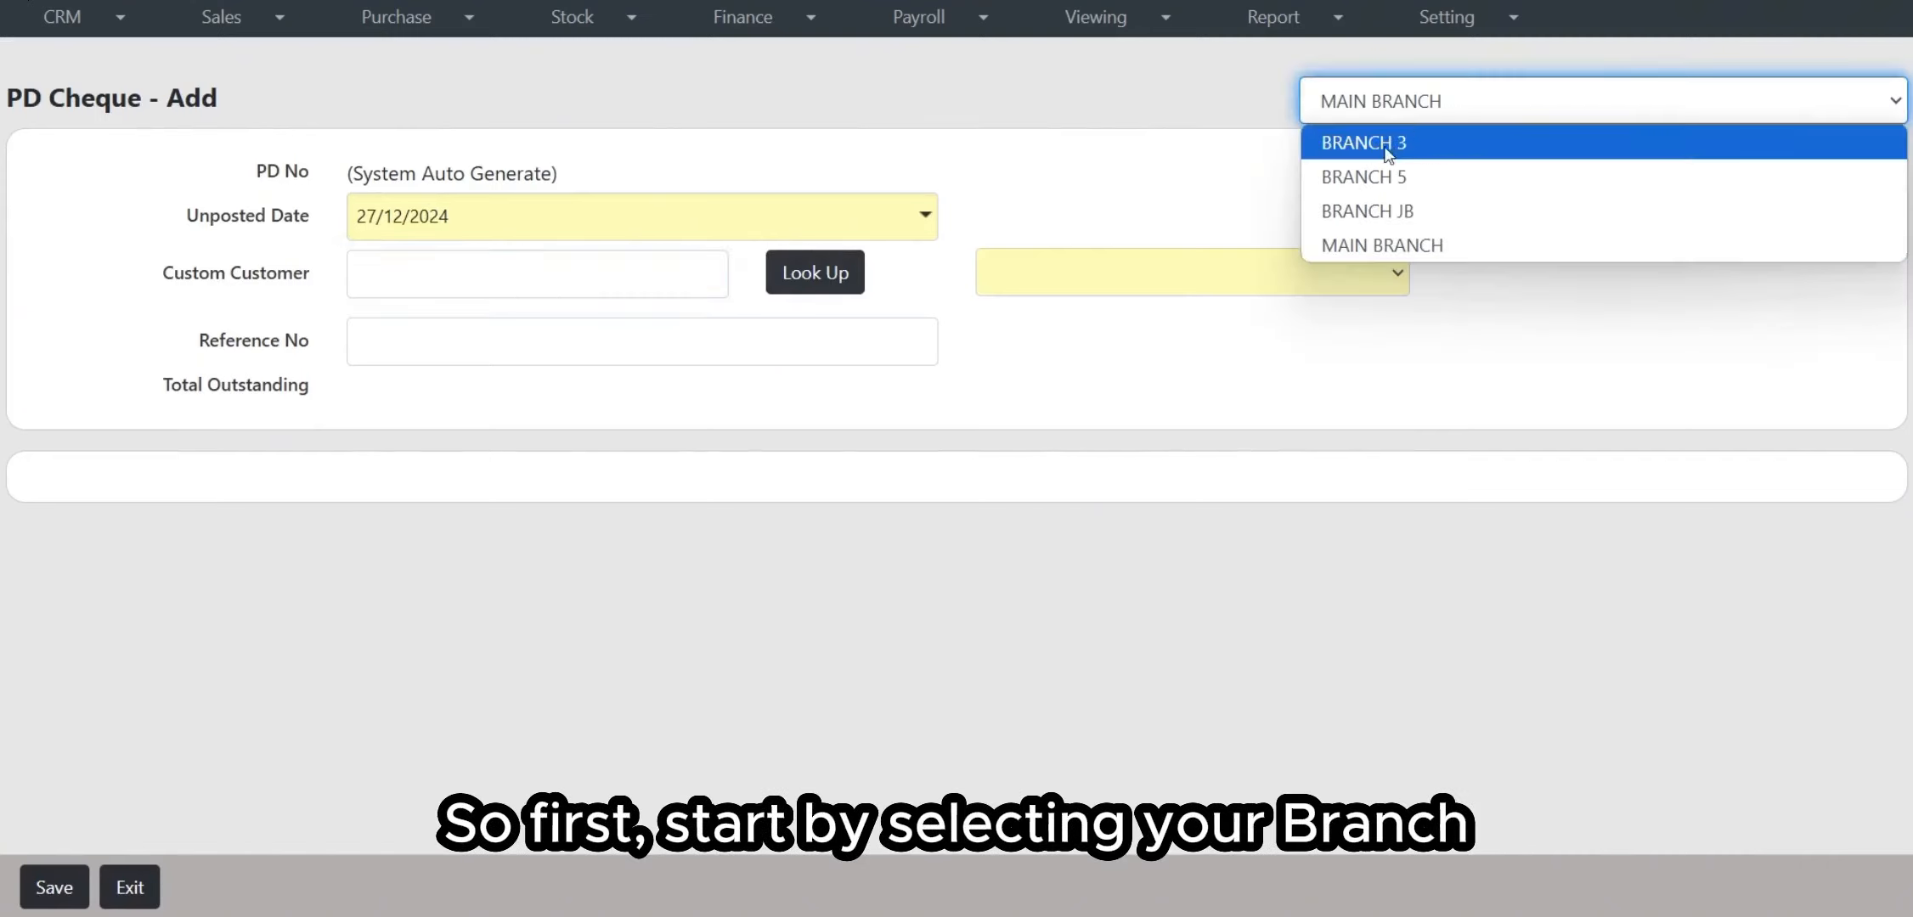
click(1401, 248)
drag(231, 226, 322, 228)
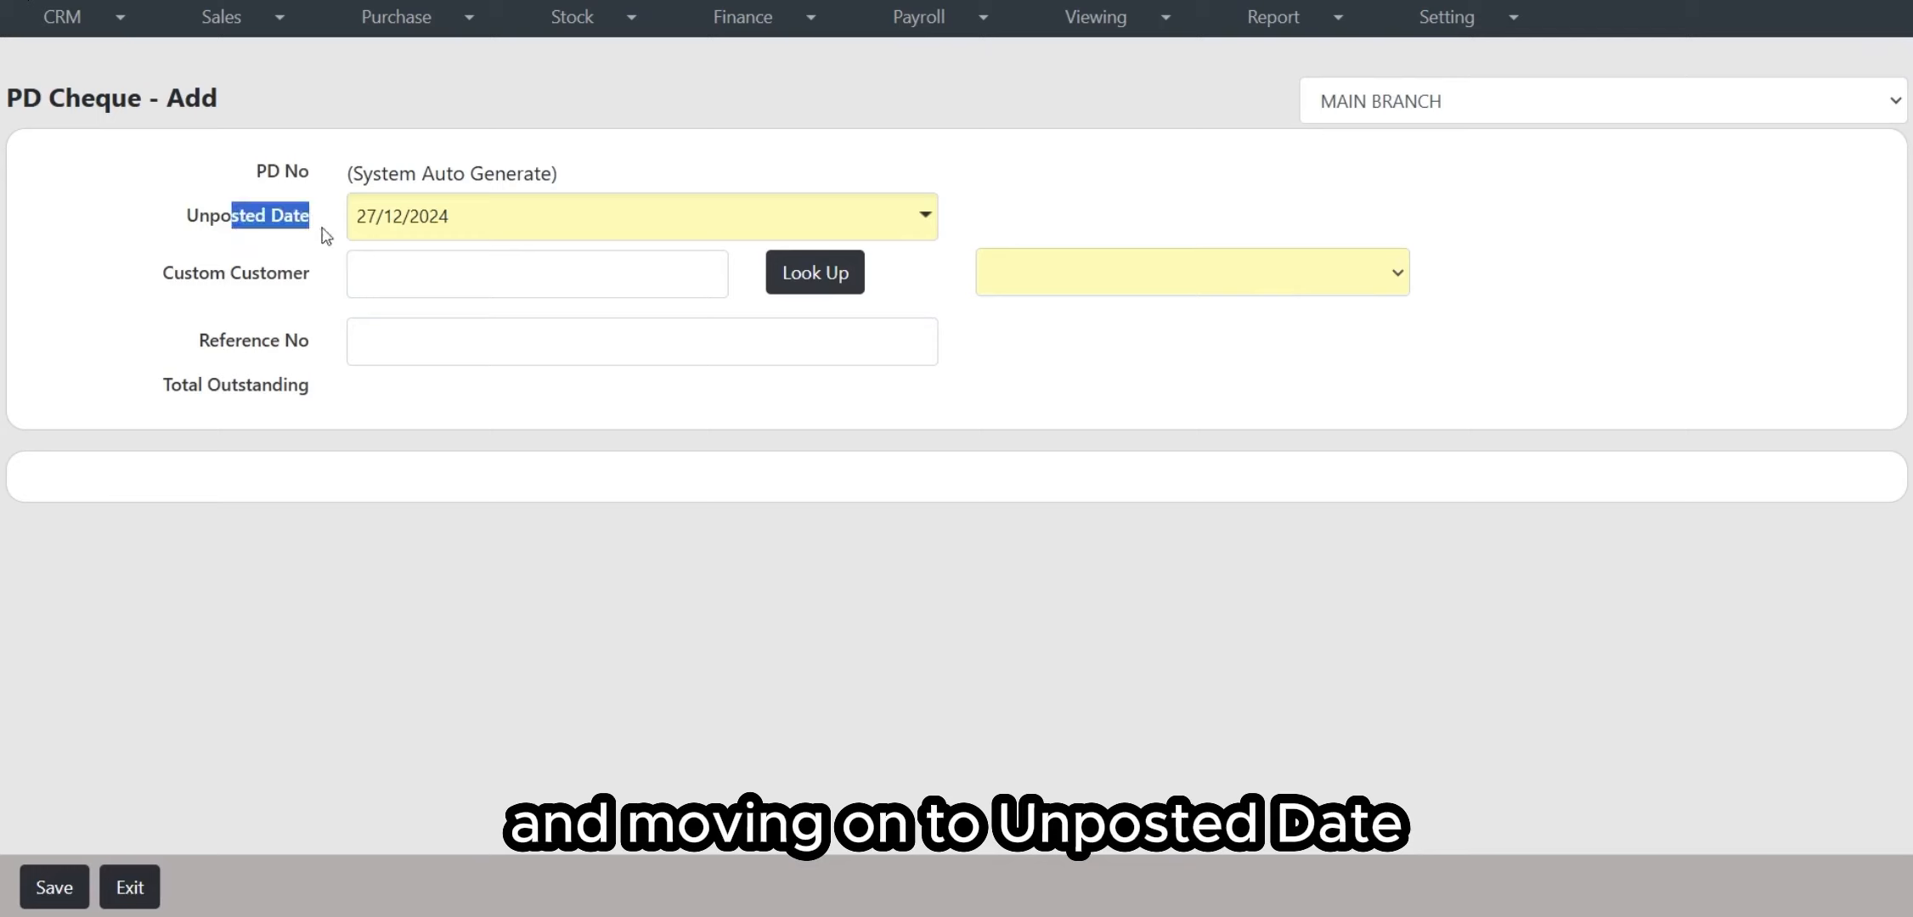
click(925, 219)
click(483, 550)
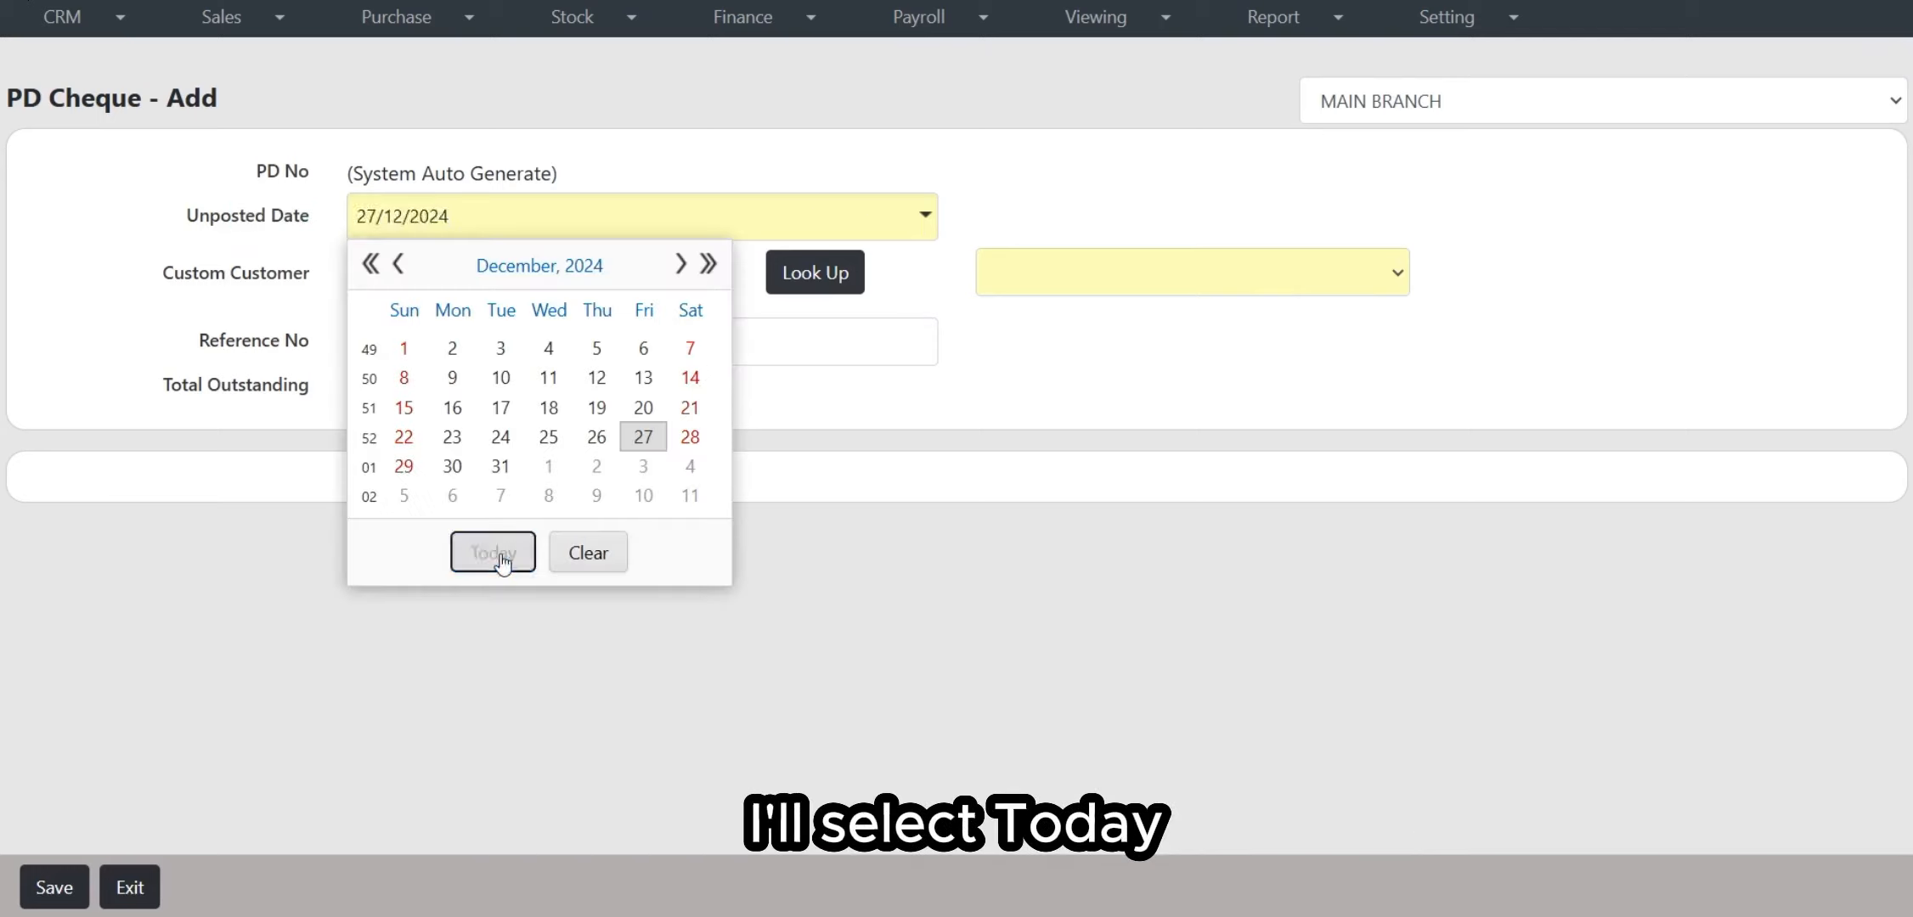
click(246, 305)
Step: Look up 'XYZ SDN BHD' and select it as the cheque's customer
drag(209, 274, 324, 277)
click(323, 295)
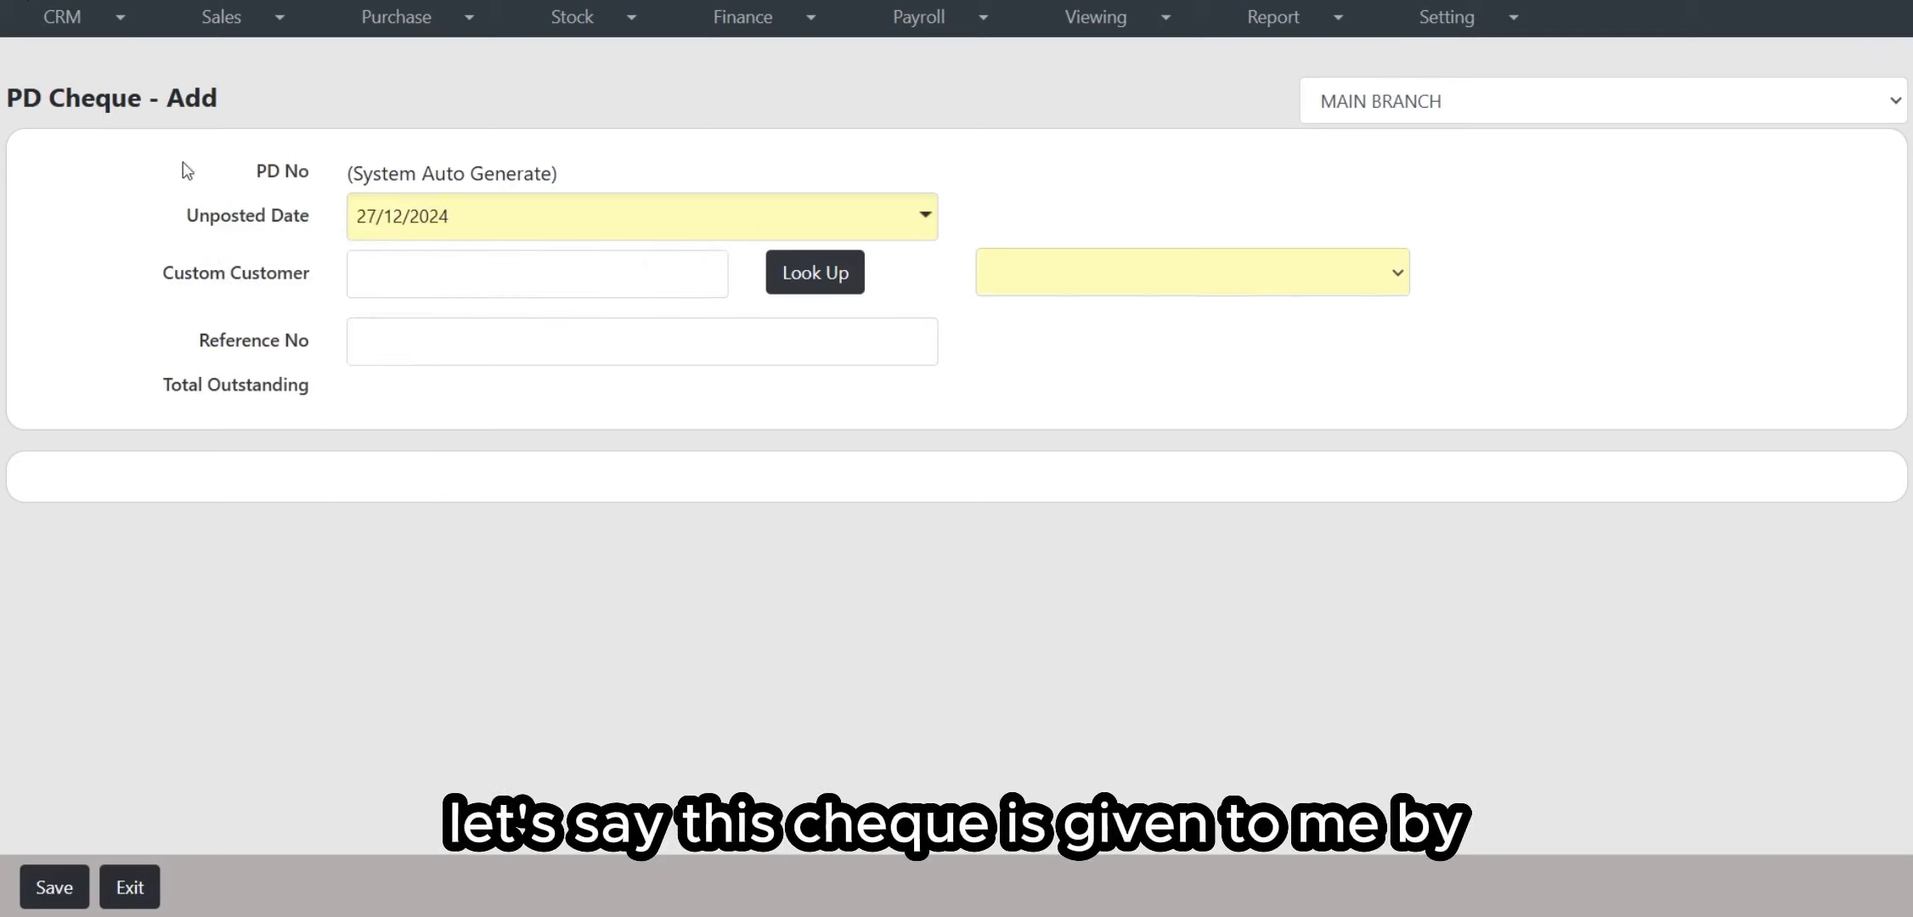
click(500, 274)
text(X)
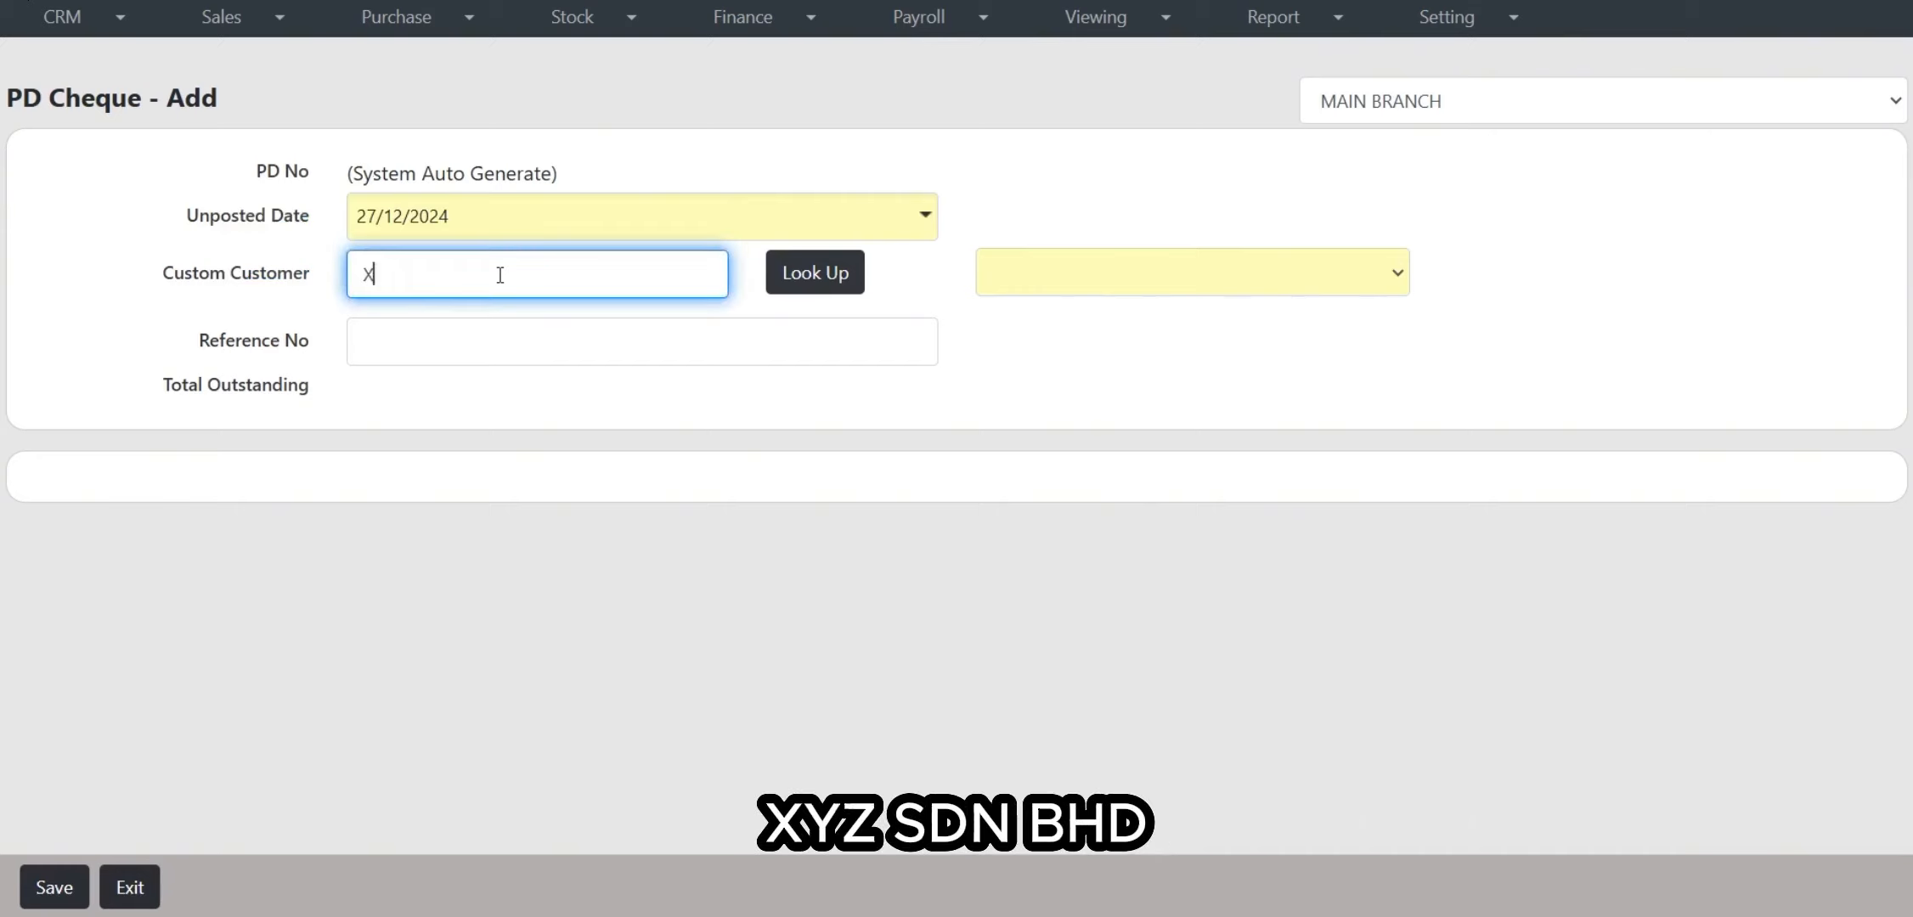
text(YZ SDN BHD)
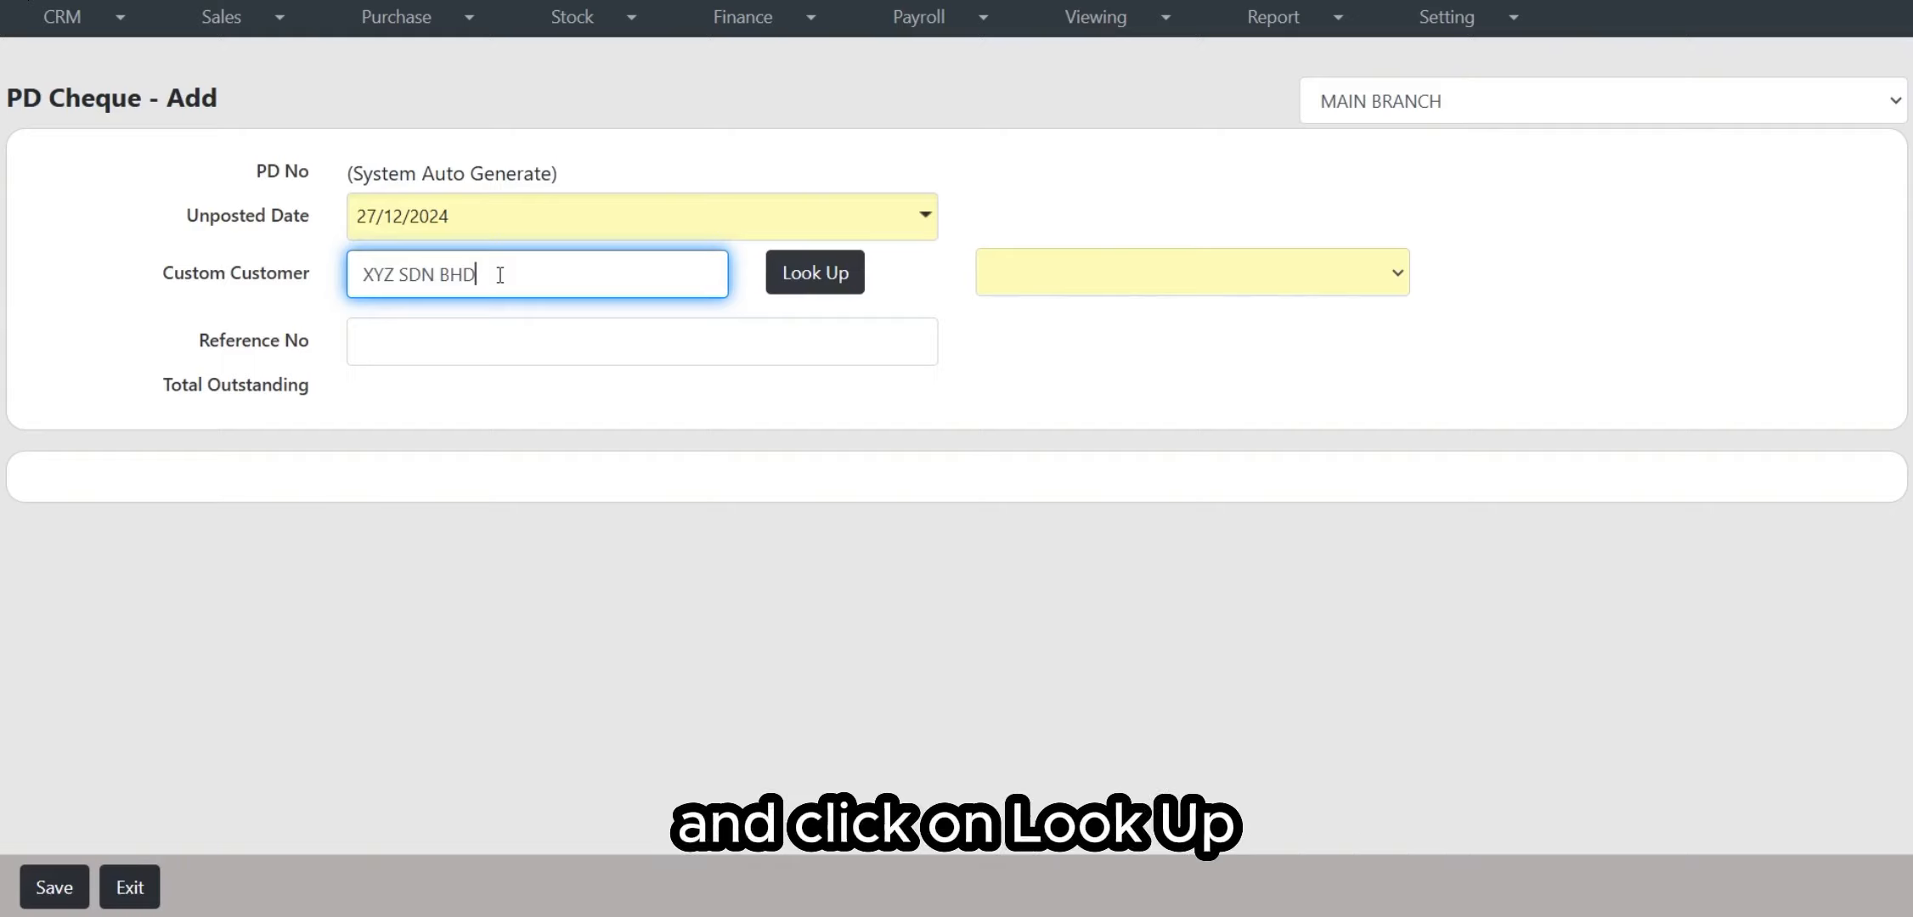
click(773, 287)
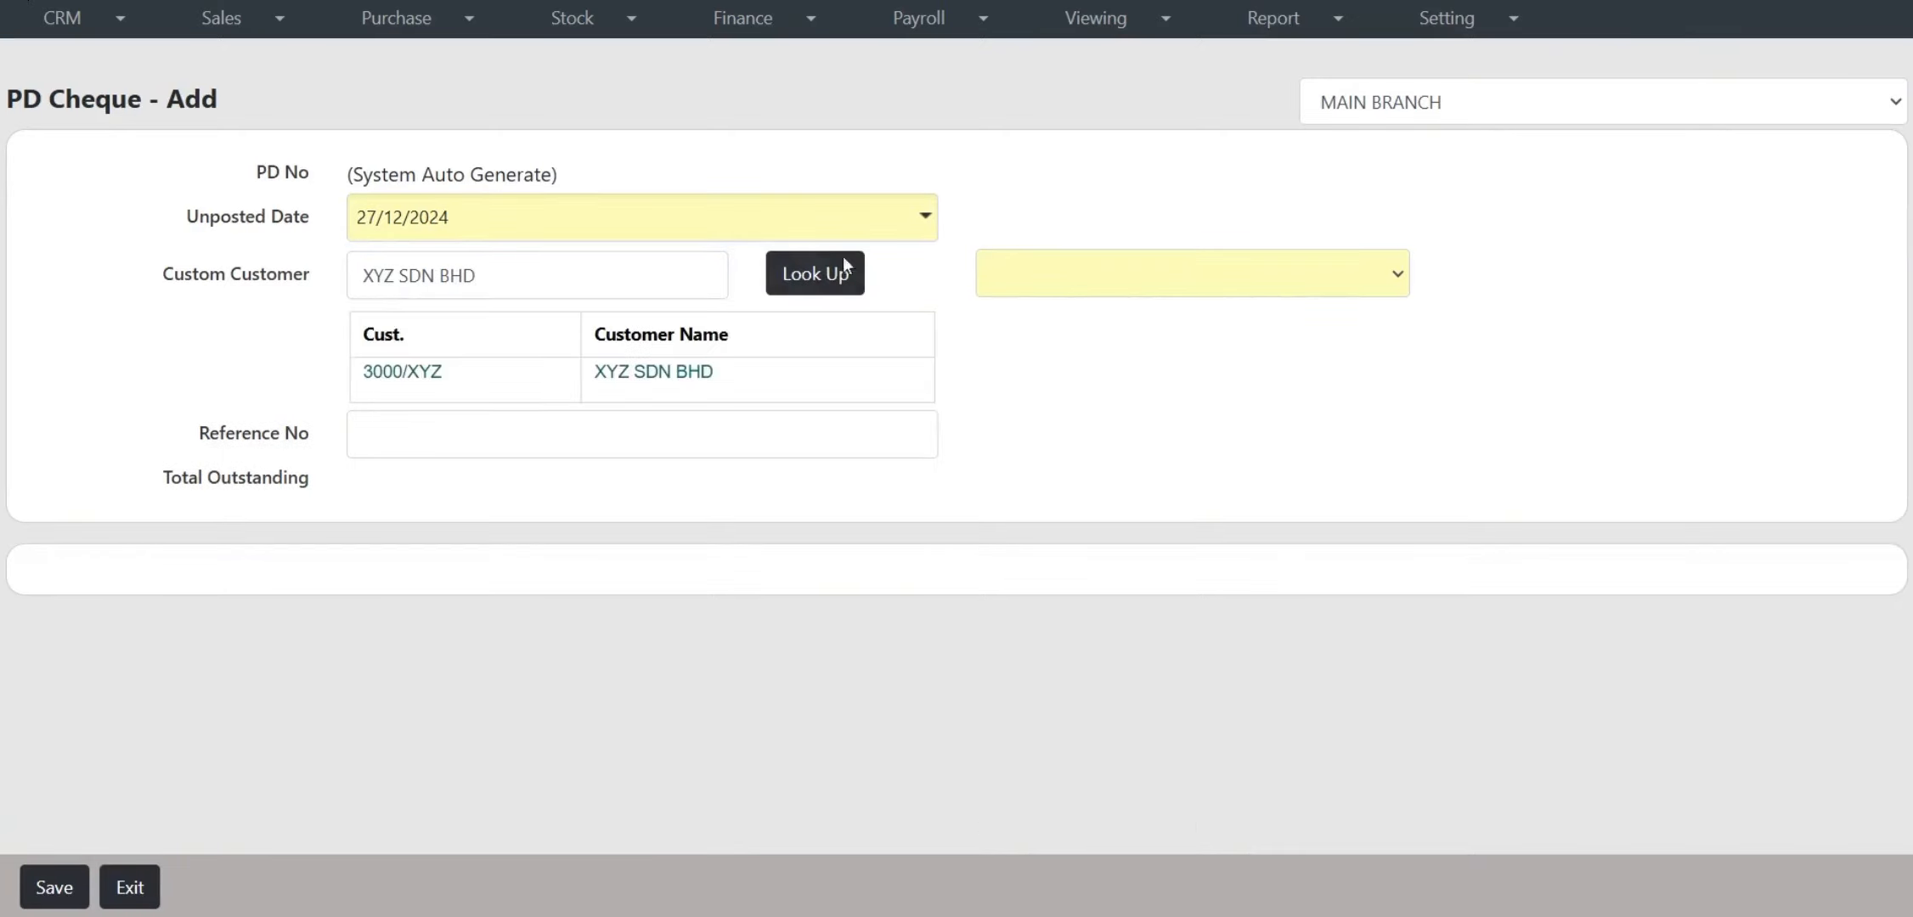
click(677, 381)
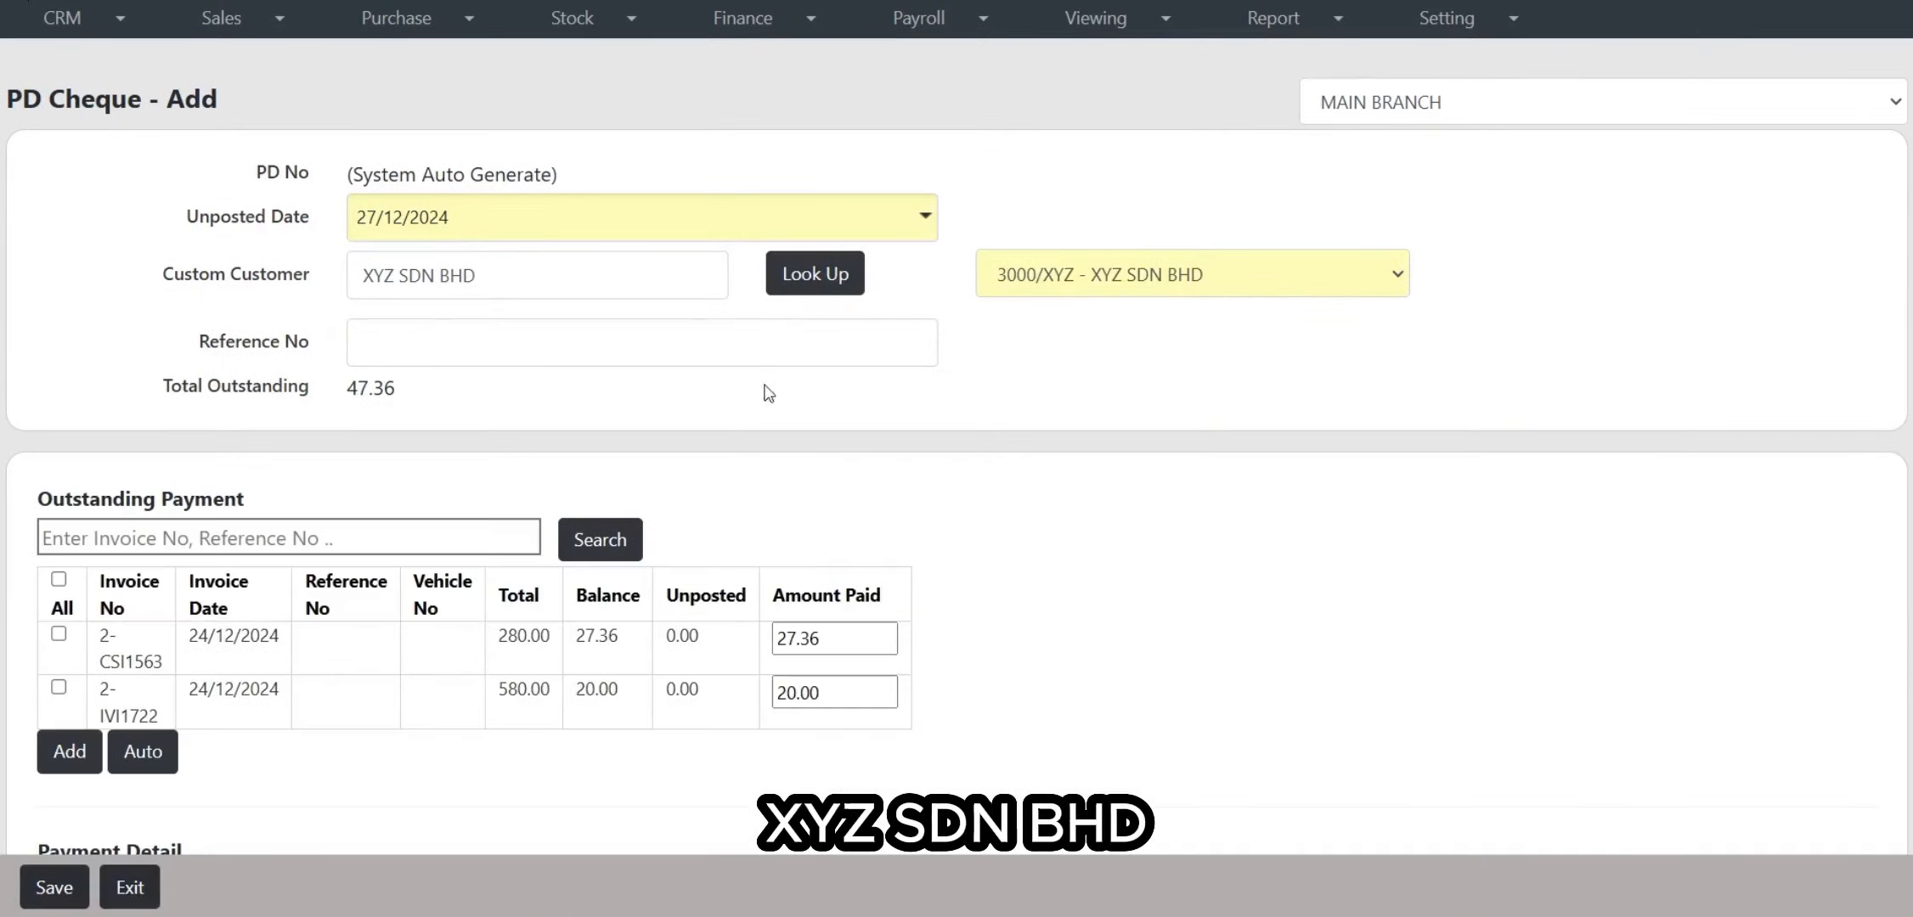
click(429, 325)
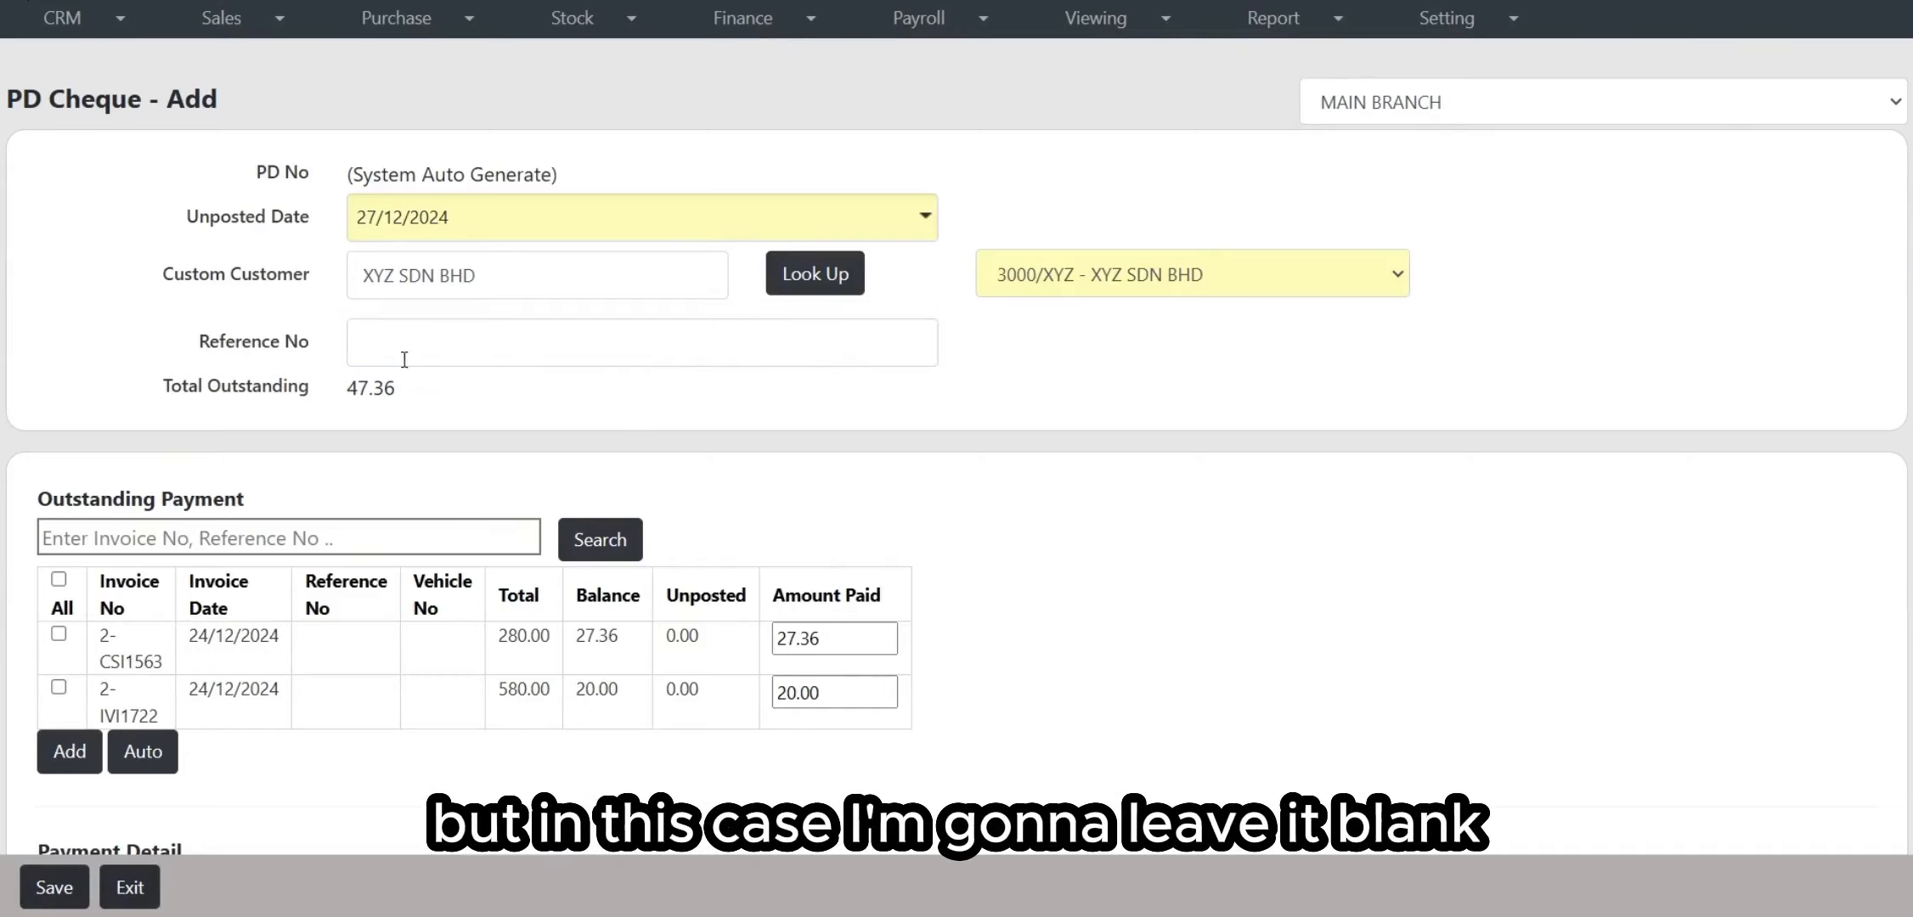
Step: Tick both outstanding invoices, then untick them again
scroll(533, 411, down, 3)
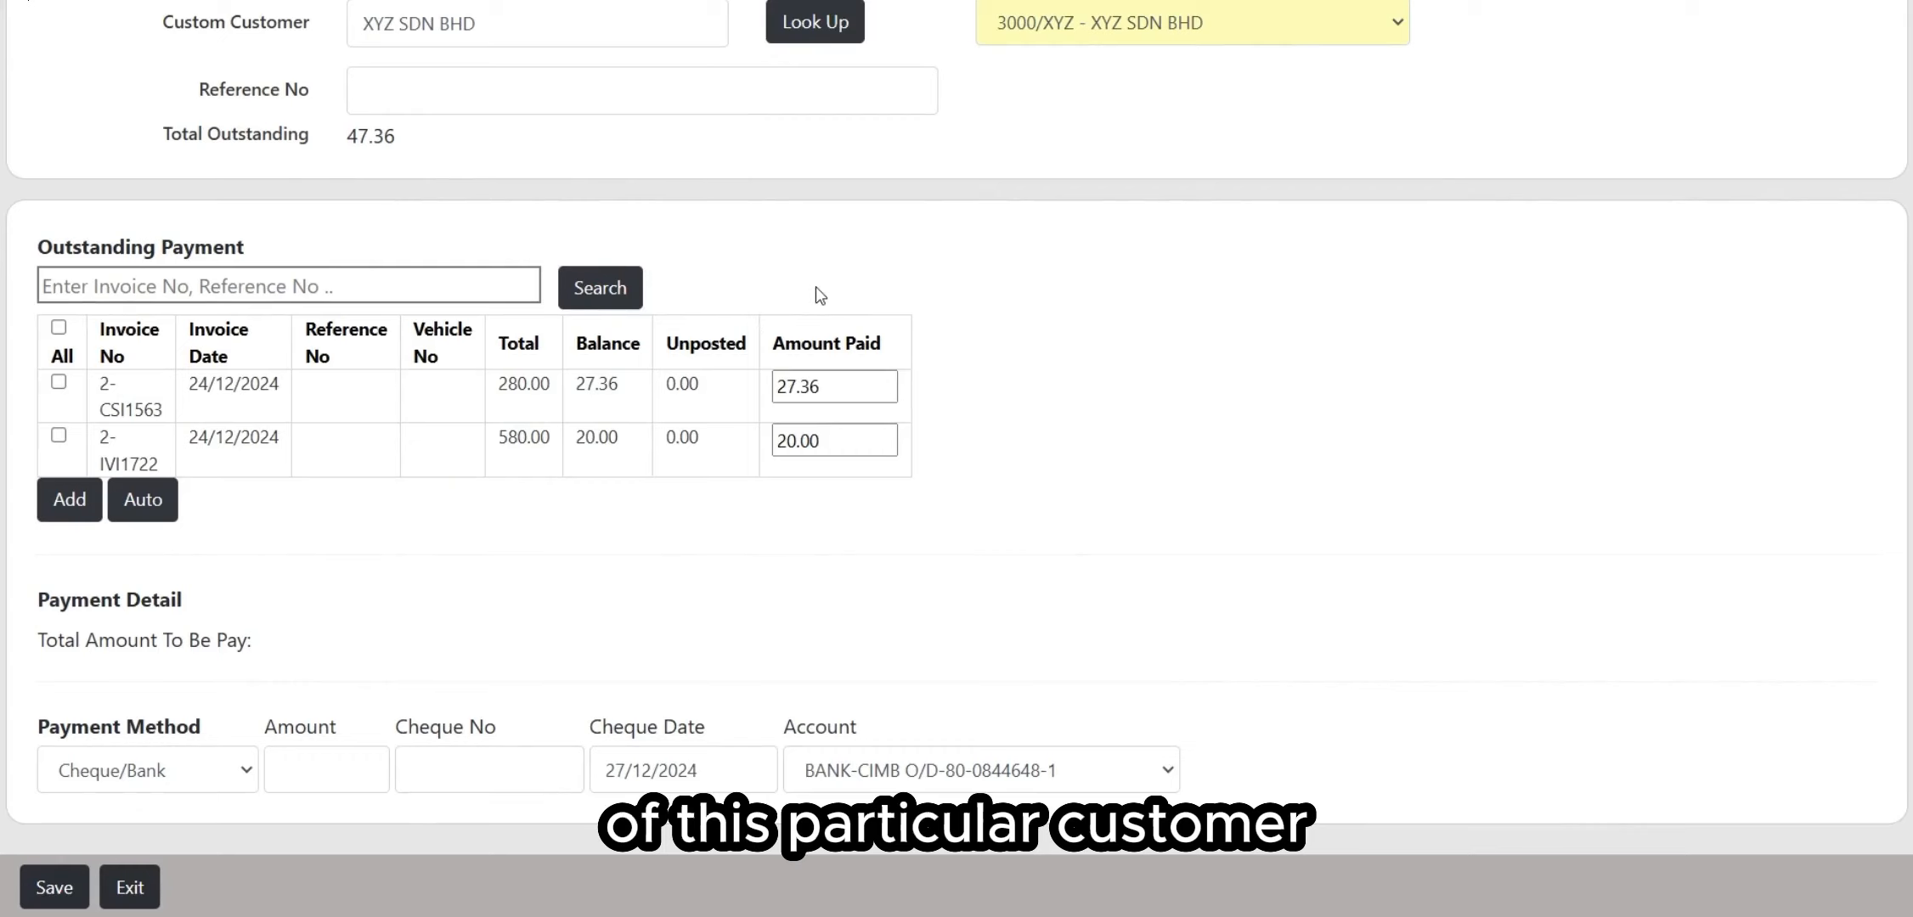
click(58, 384)
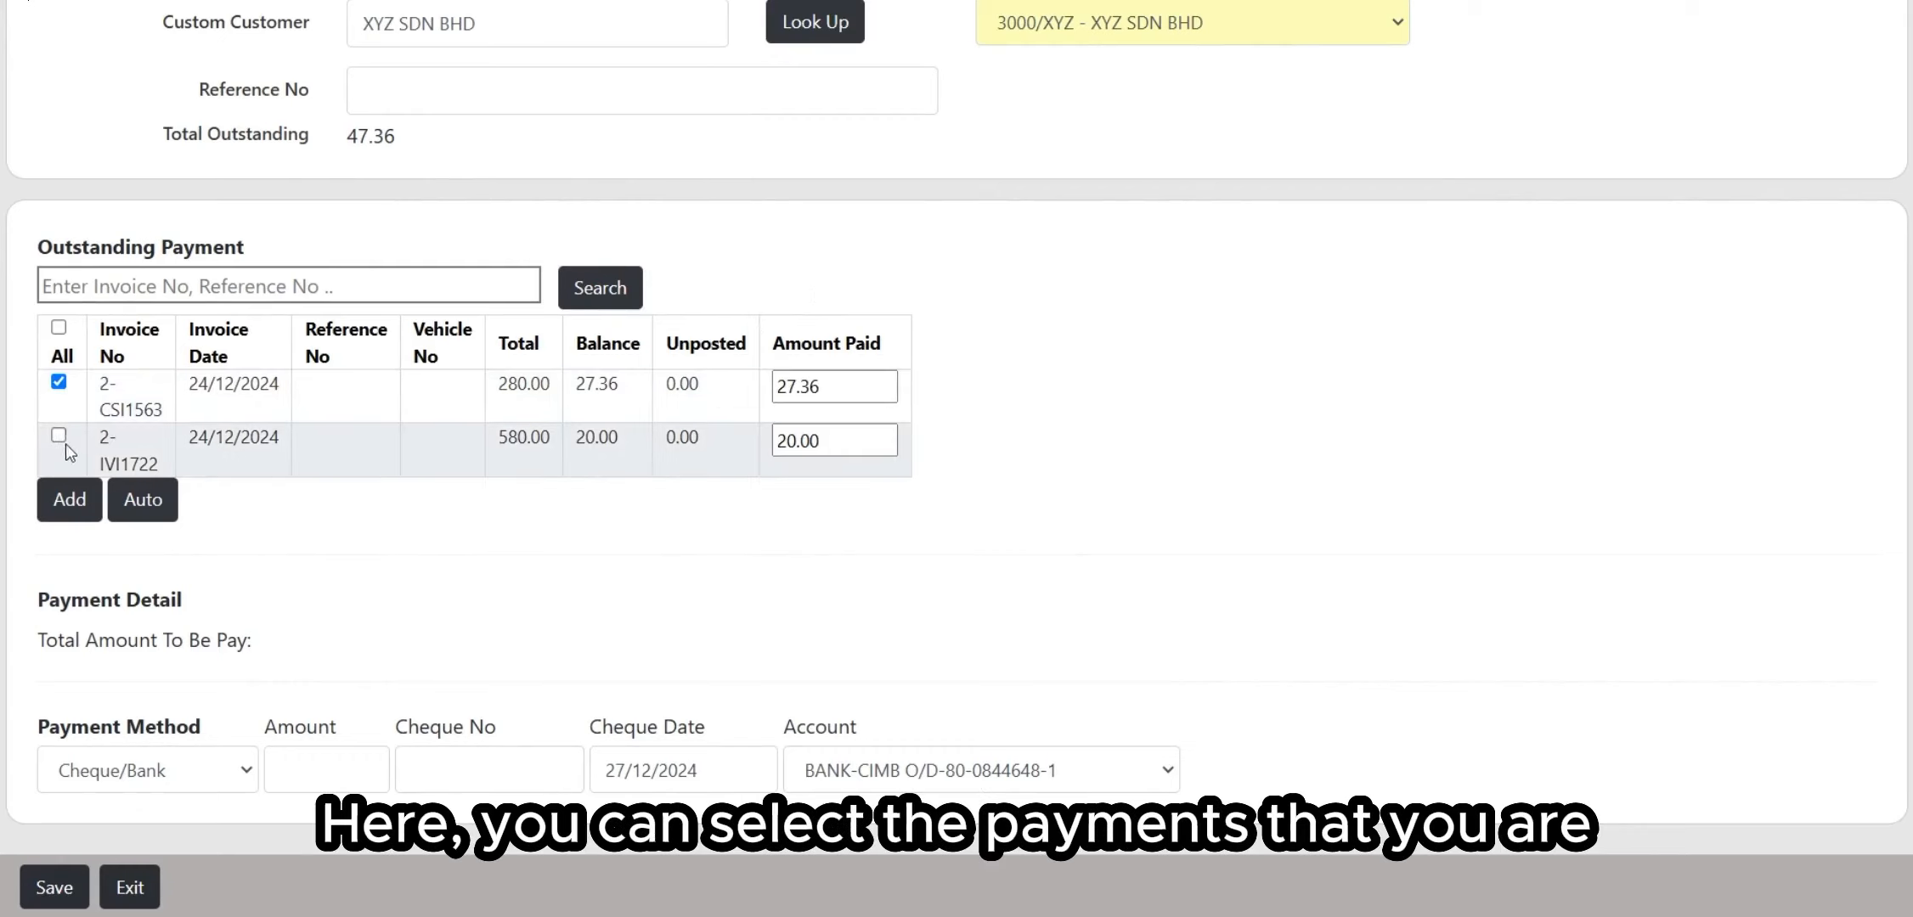
click(58, 436)
click(59, 384)
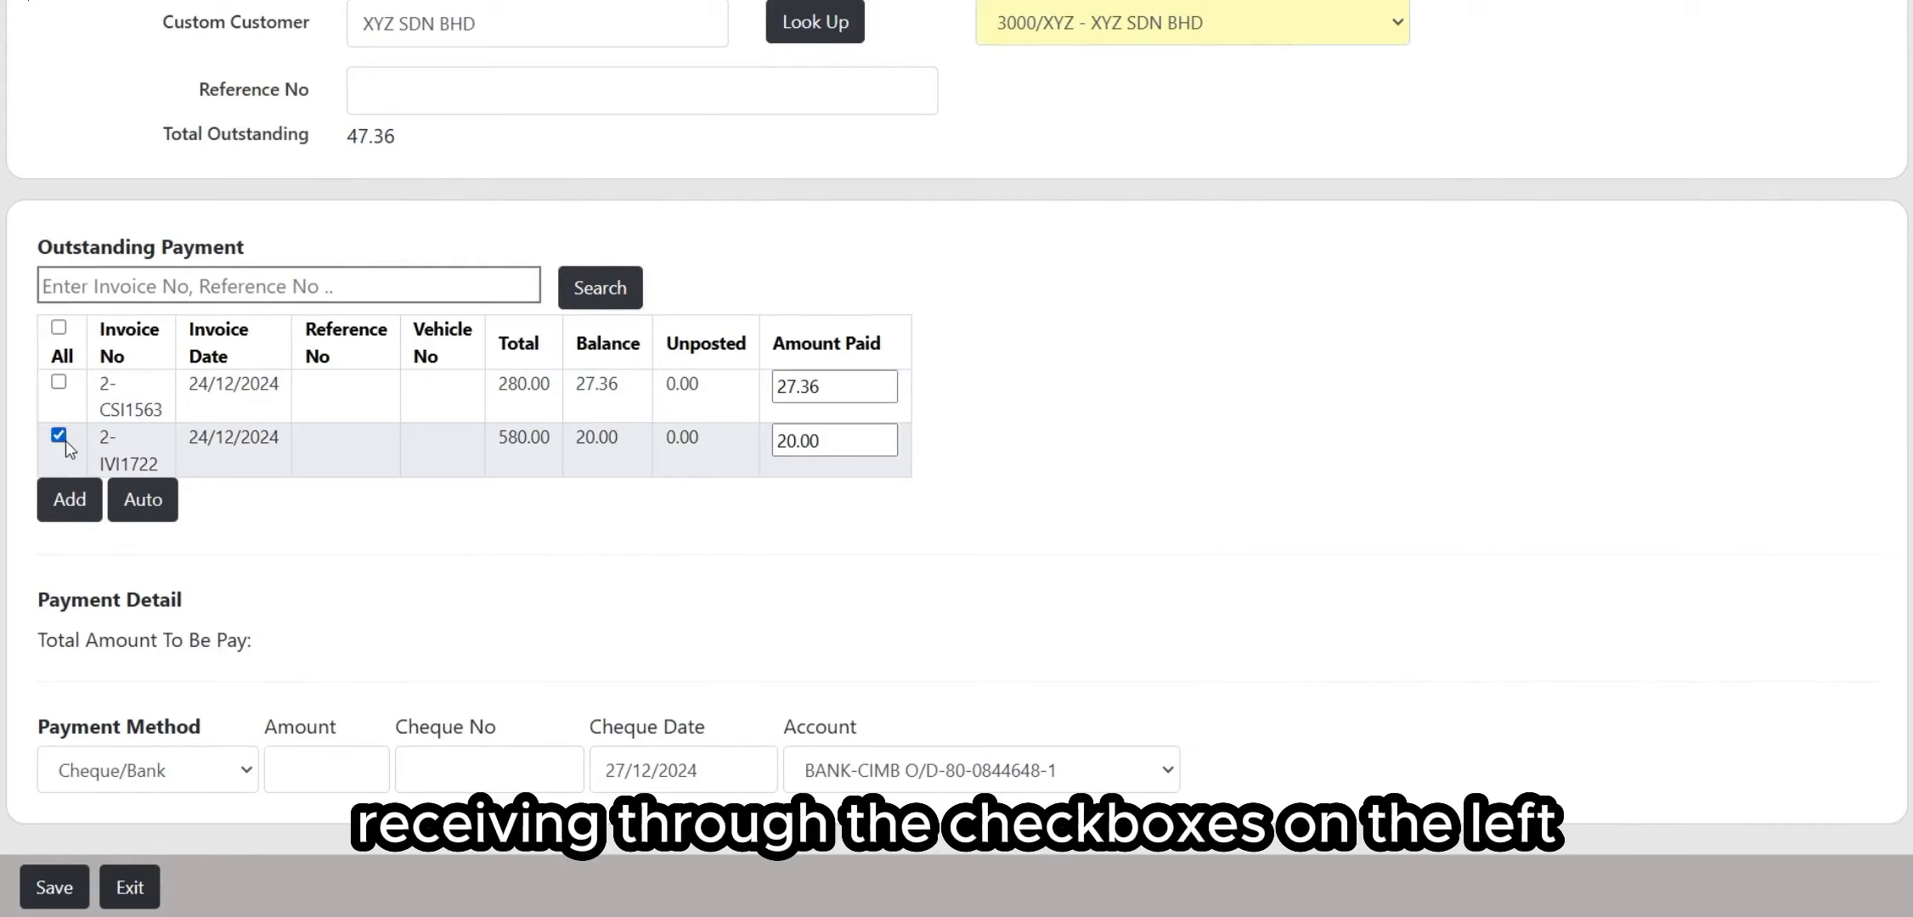
click(59, 436)
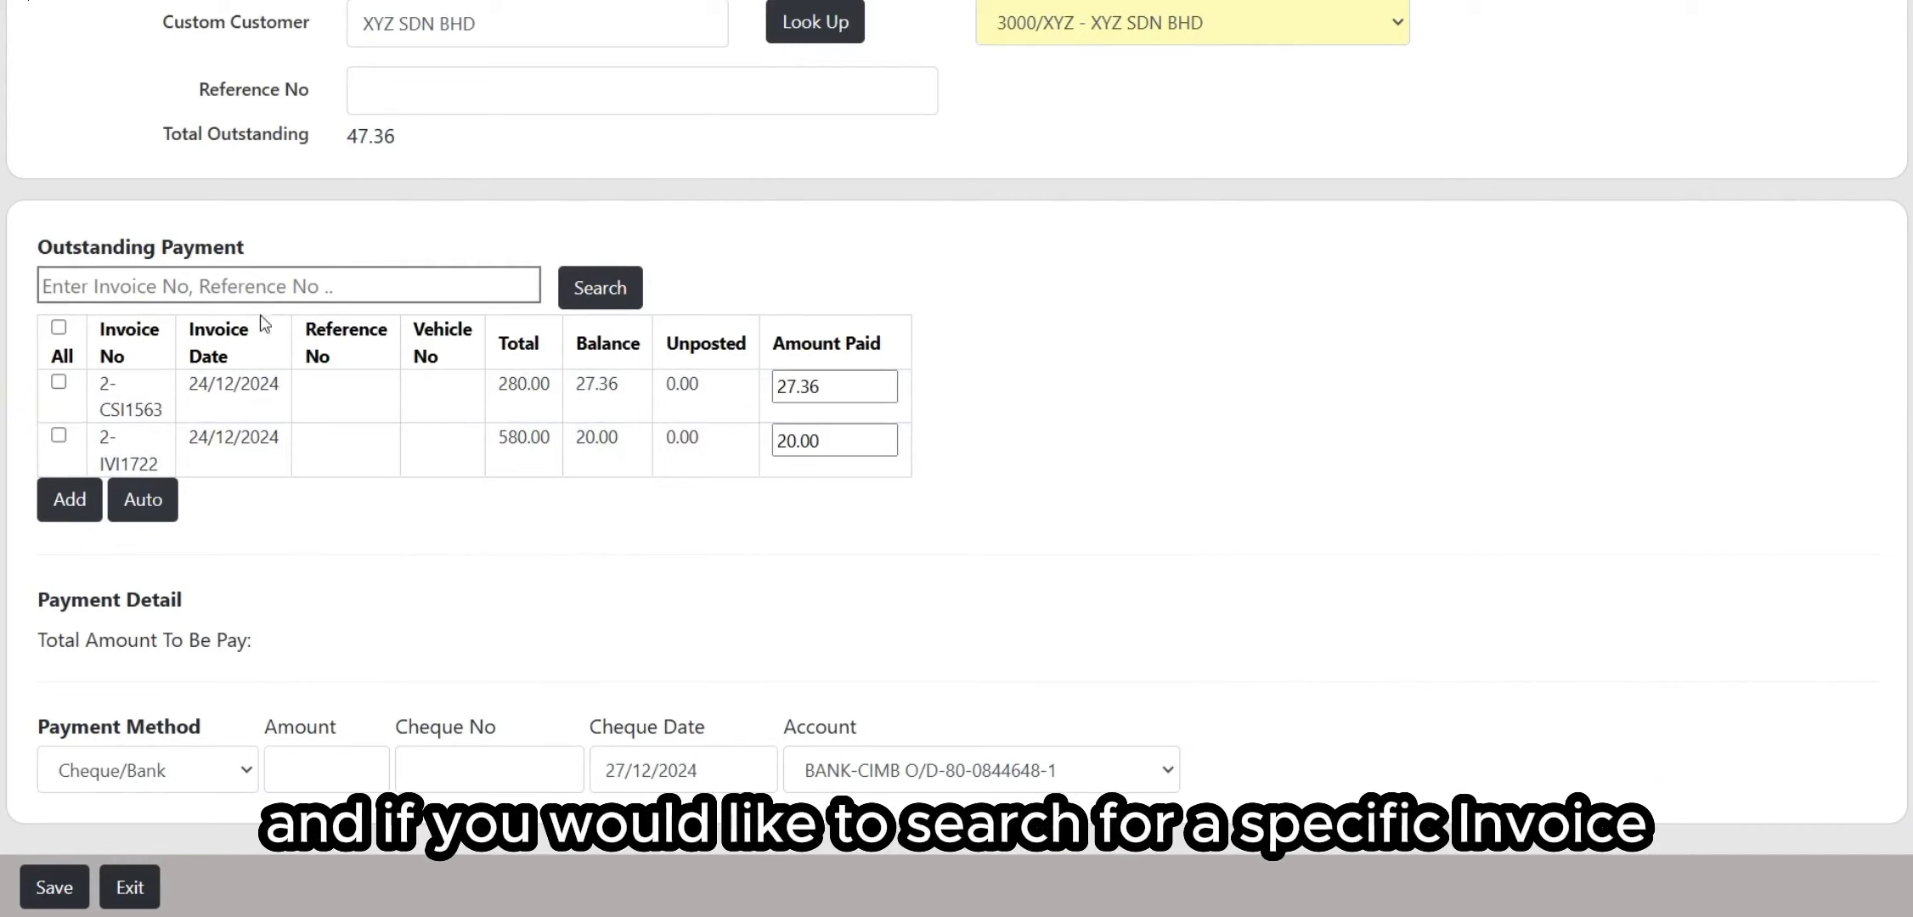
click(272, 285)
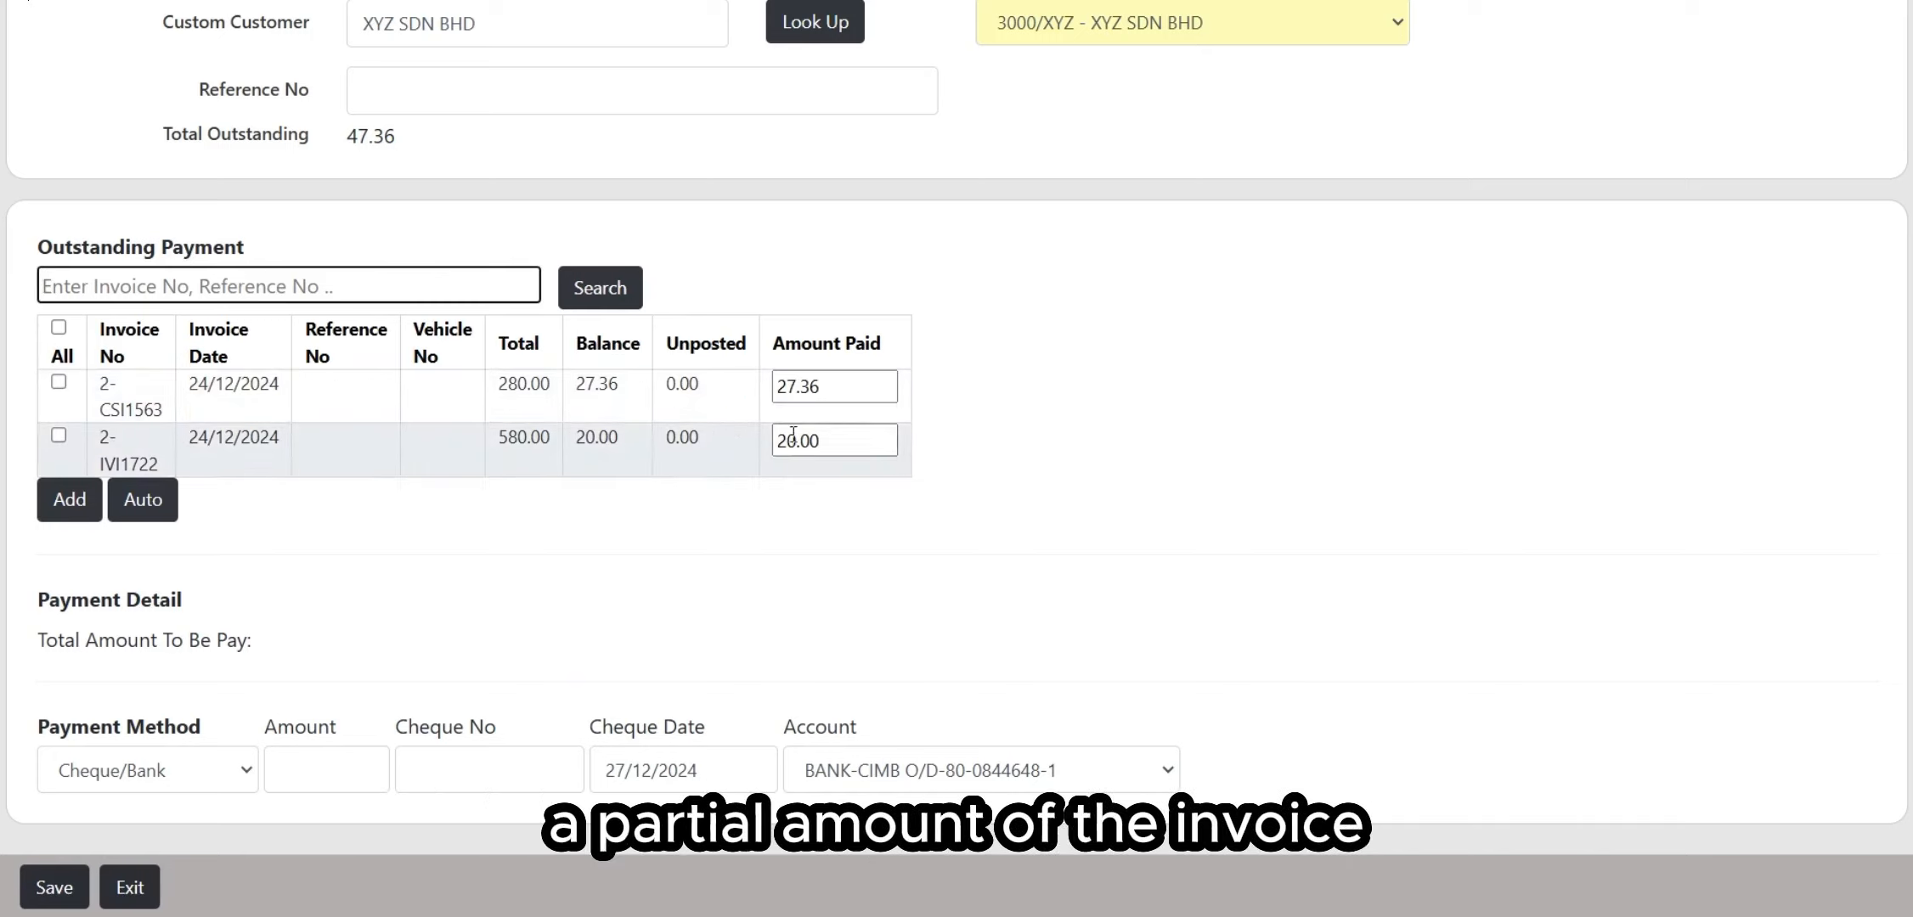
Step: Add invoice 2-CSI1563 to Payment Detail with its amount paid changed from 27.36 to 20
click(60, 382)
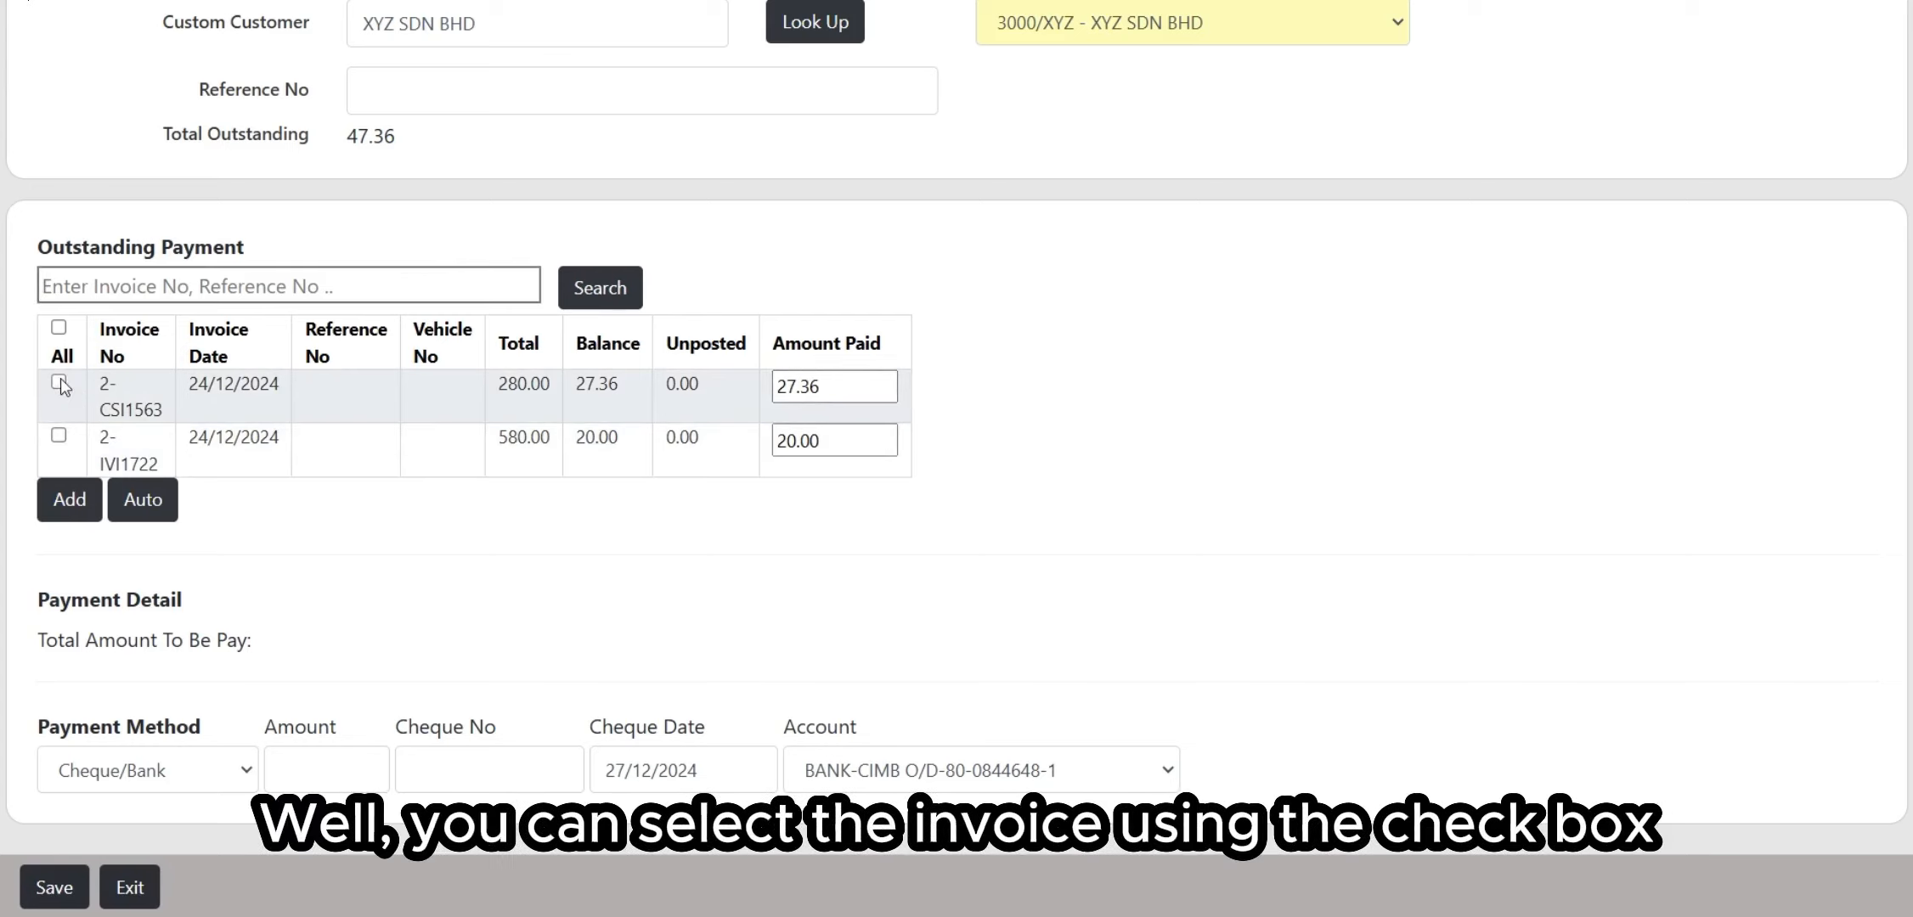
double_click(851, 388)
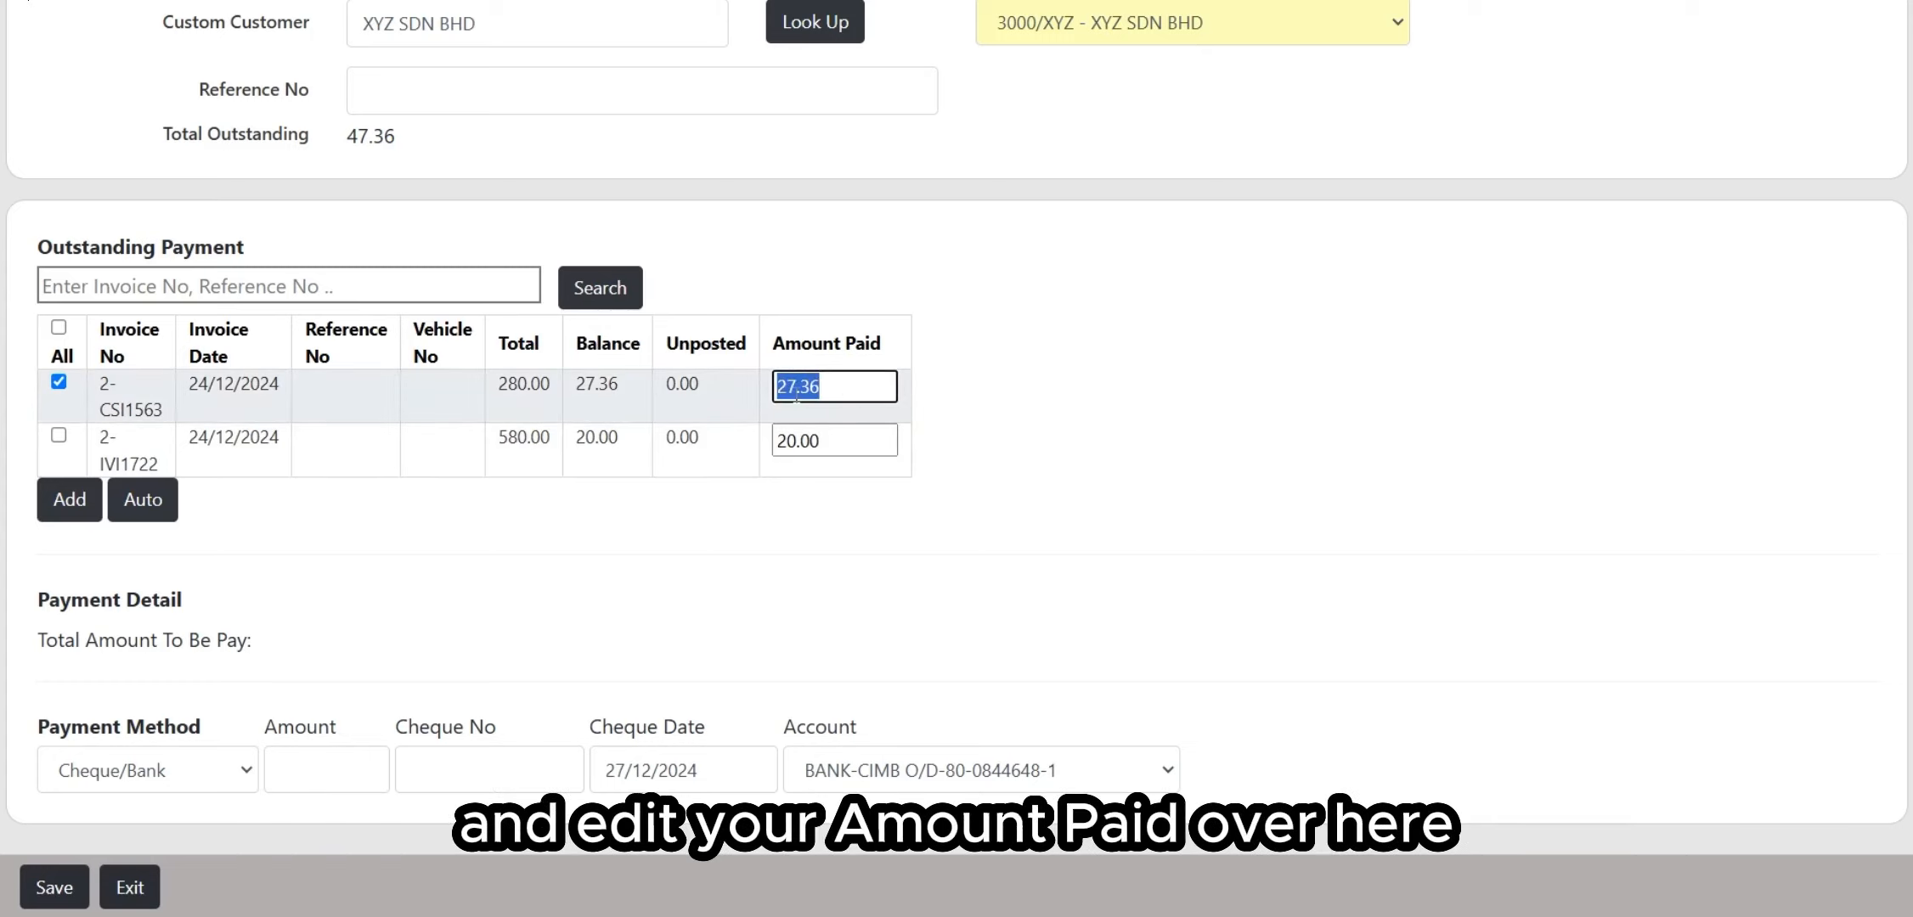
text(20)
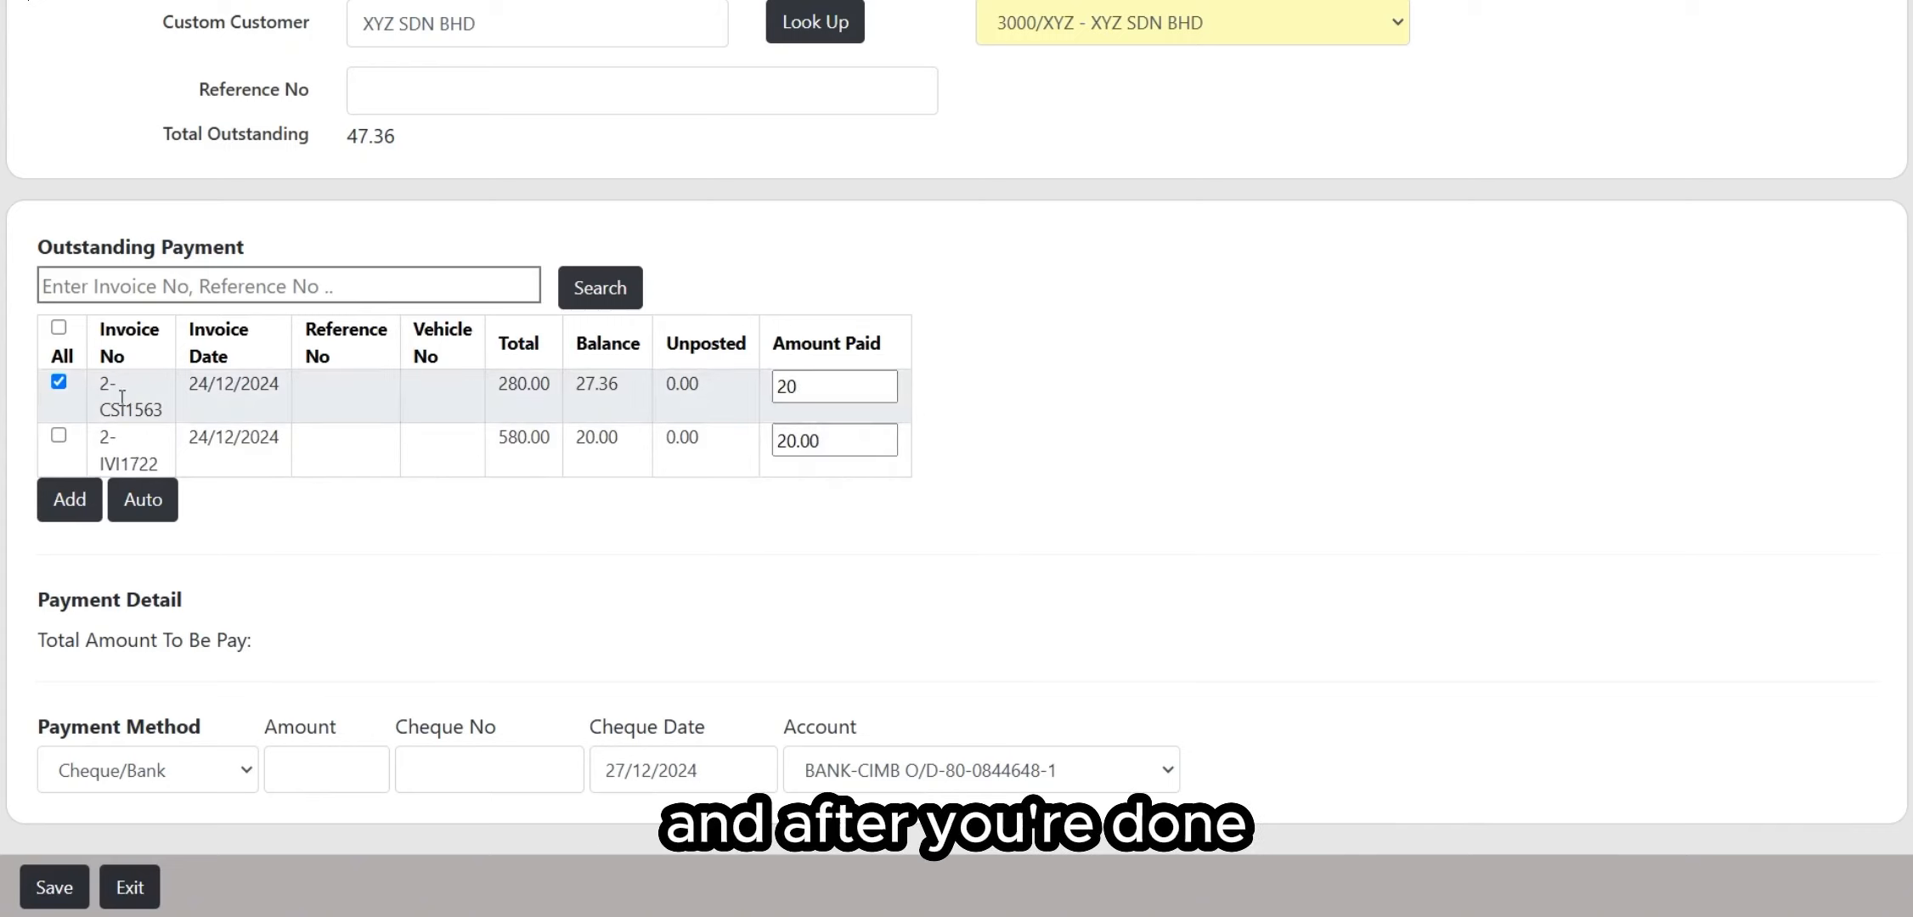
click(69, 501)
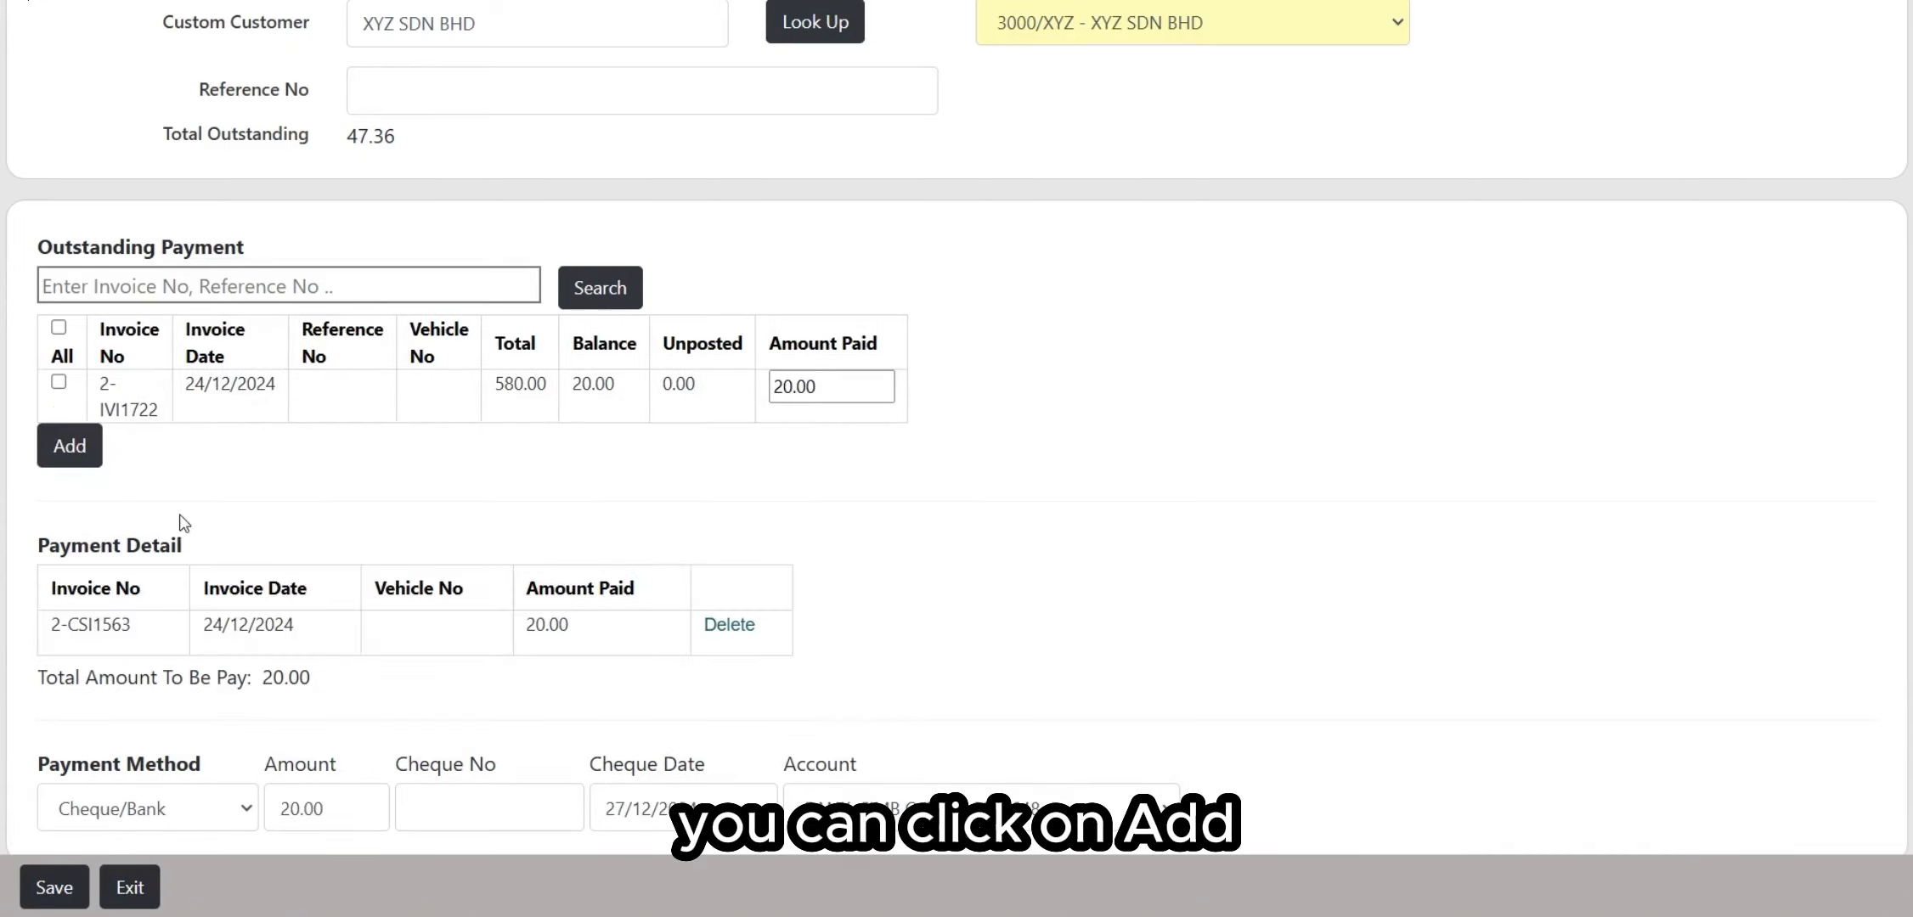
scroll(231, 543, down, 1)
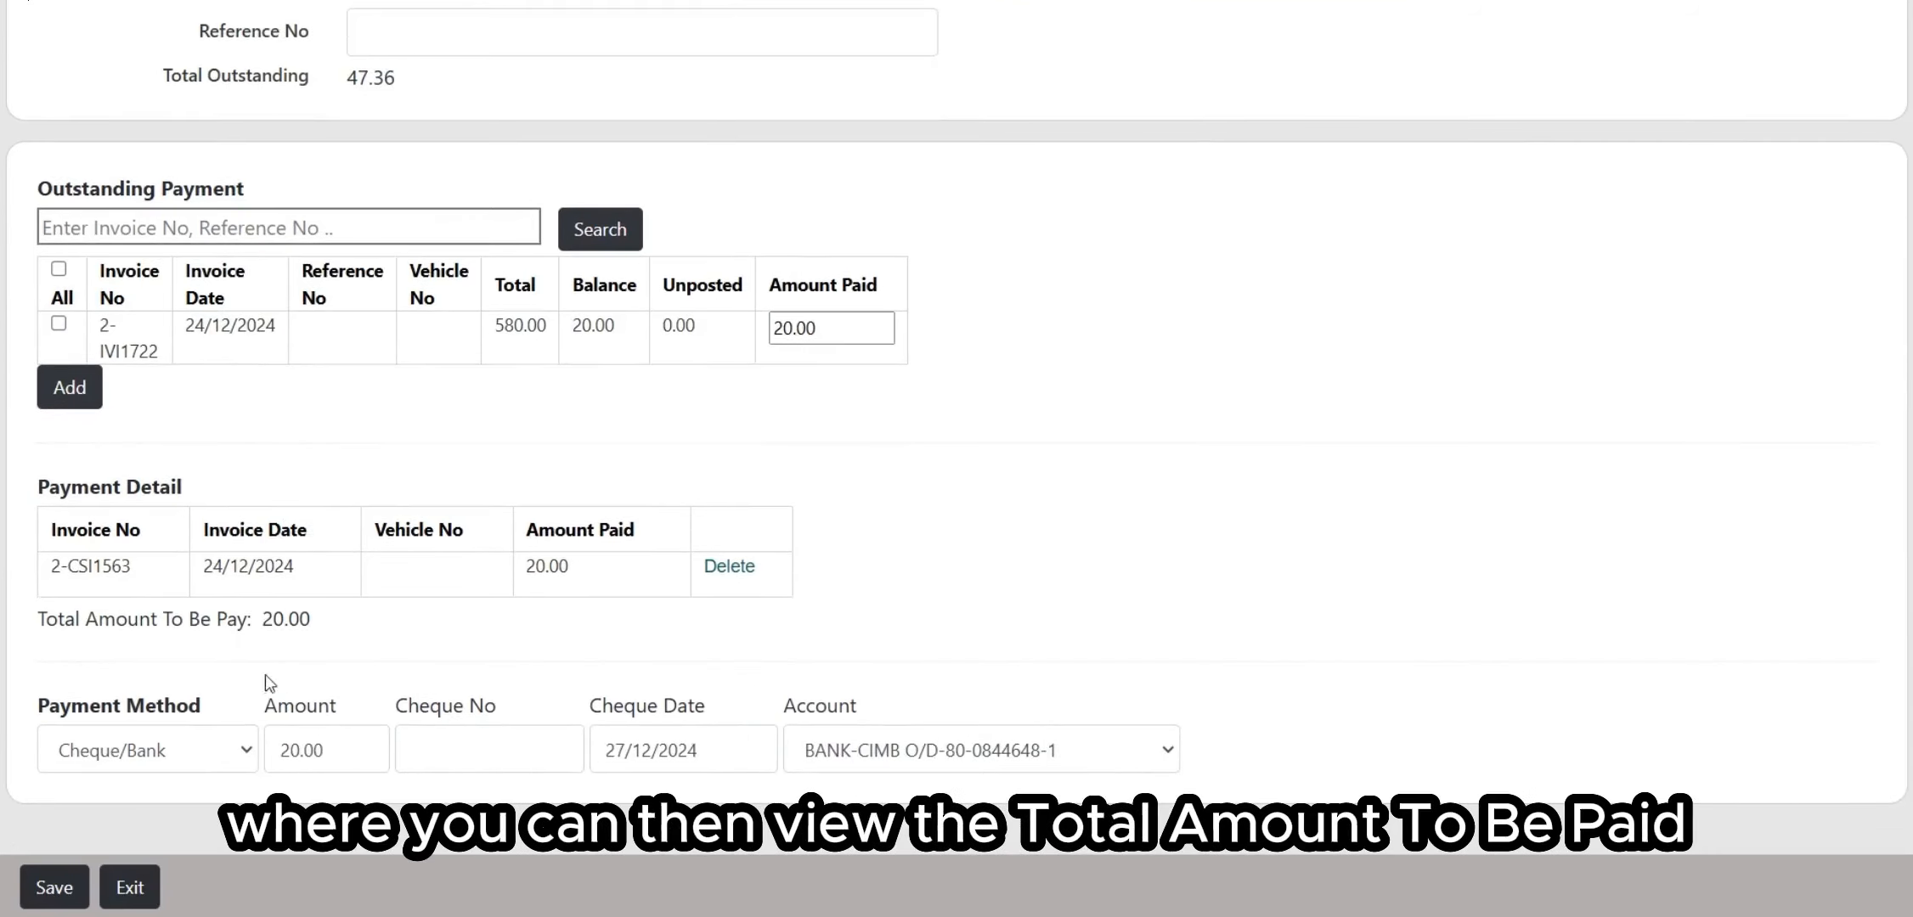
Step: Delete and confirm the 2-CSI1563 payment detail row, resetting the total to 0.00
drag(66, 630, 299, 618)
click(339, 629)
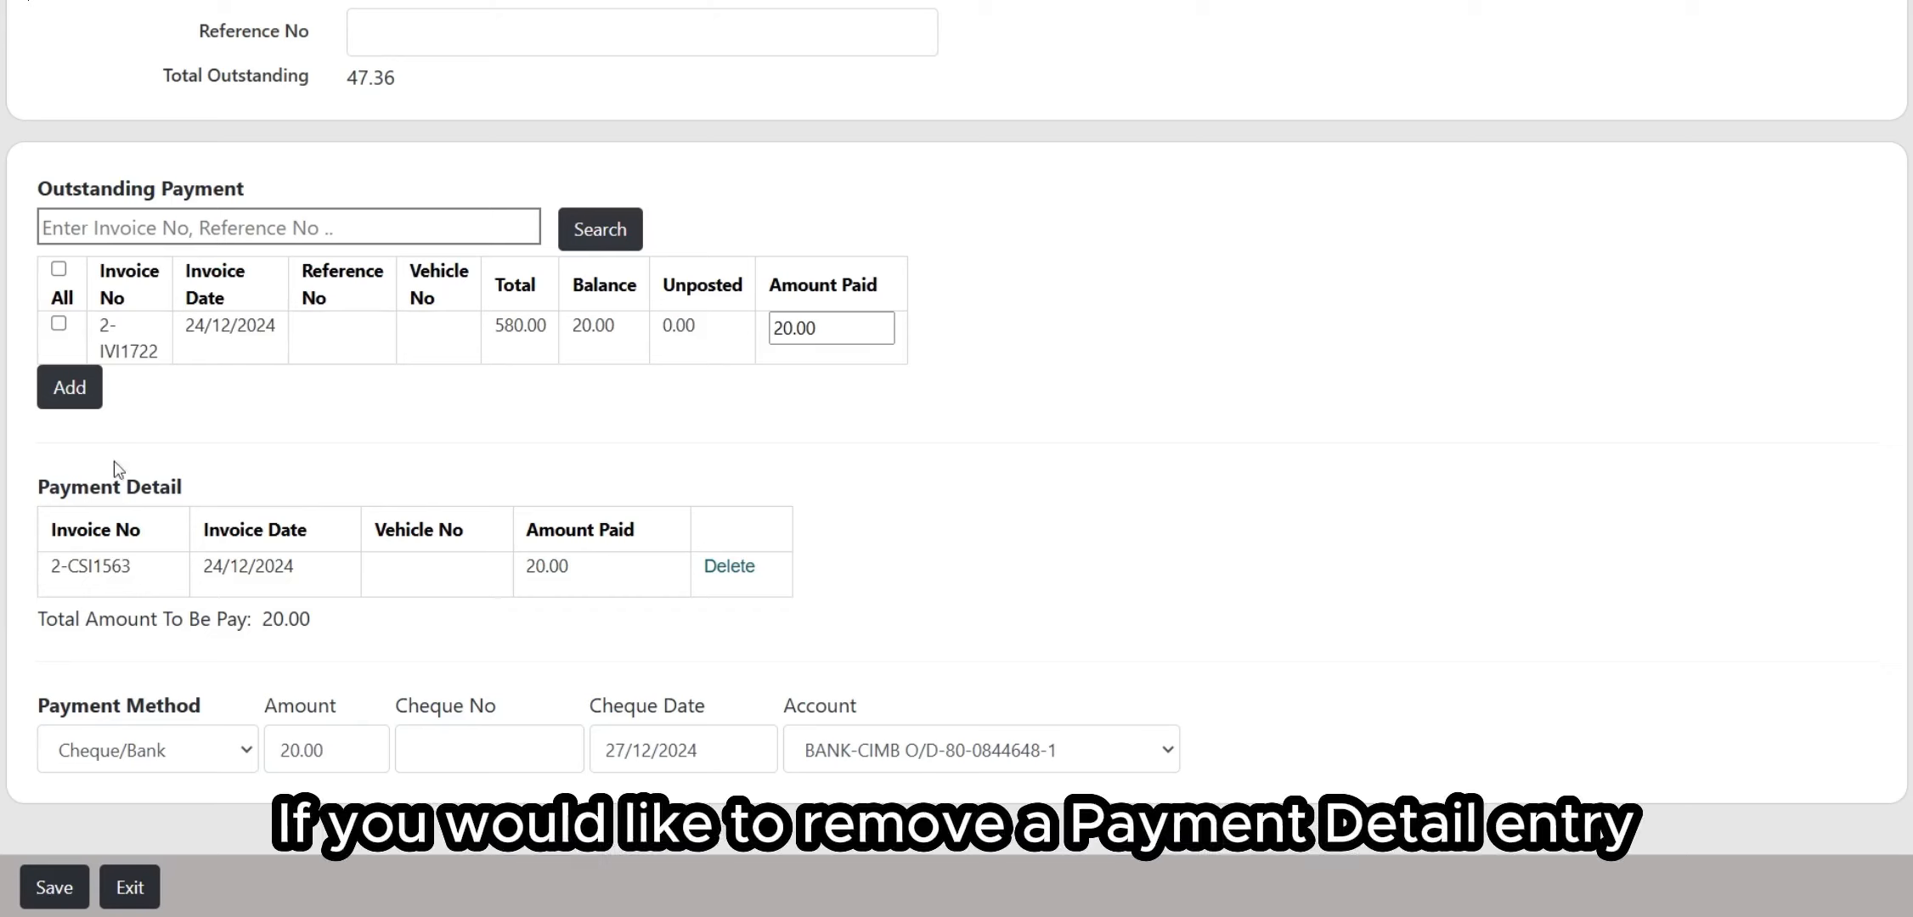
click(731, 568)
click(1050, 133)
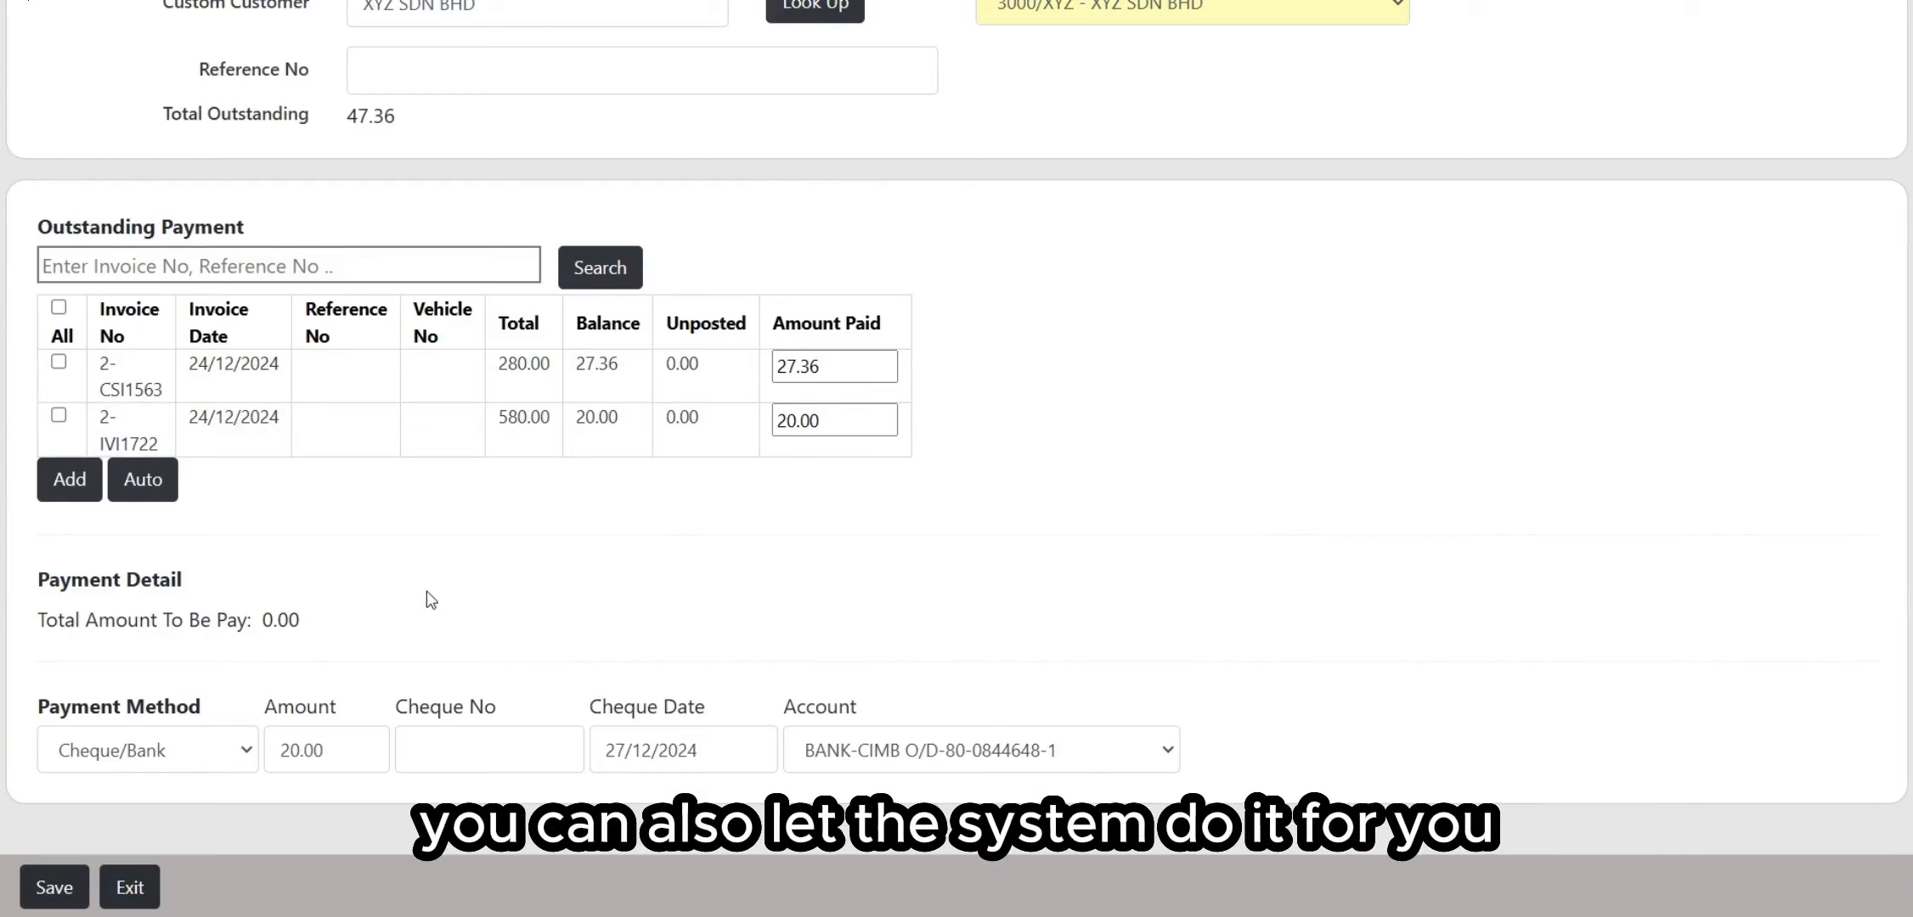
Step: Set the cheque amount to 40 and auto-split it as 27.36 and 12.64 across both invoices
drag(357, 743, 227, 738)
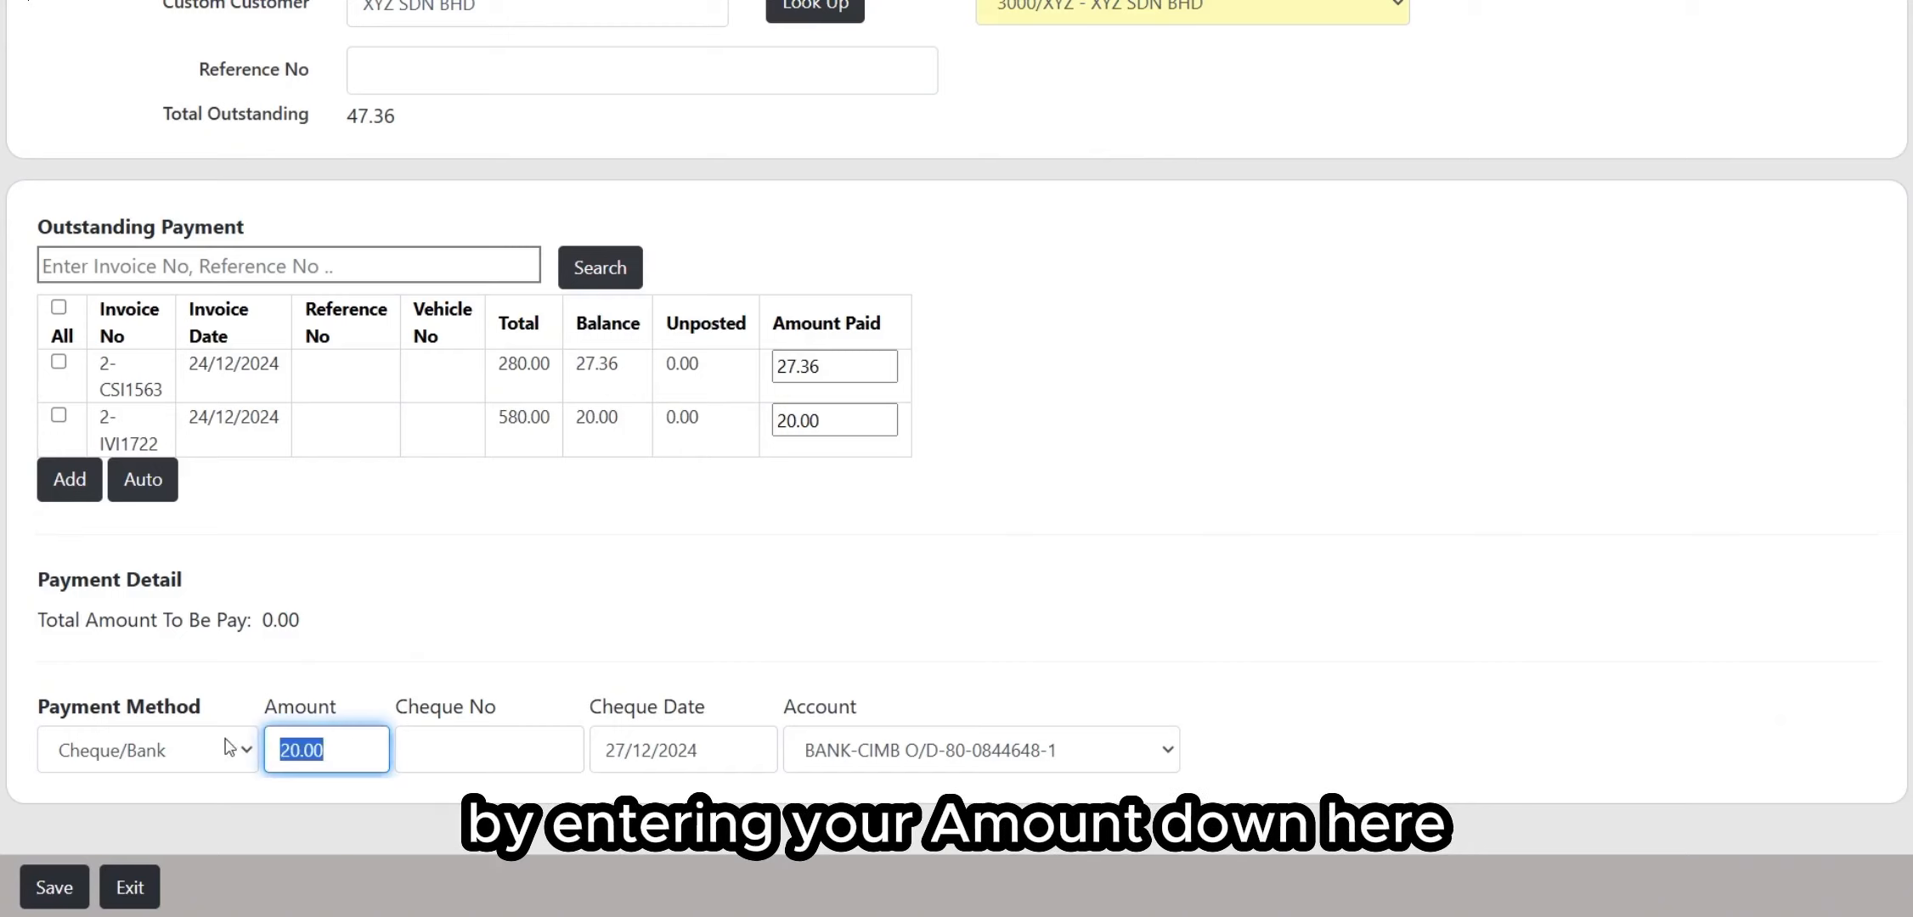
click(439, 657)
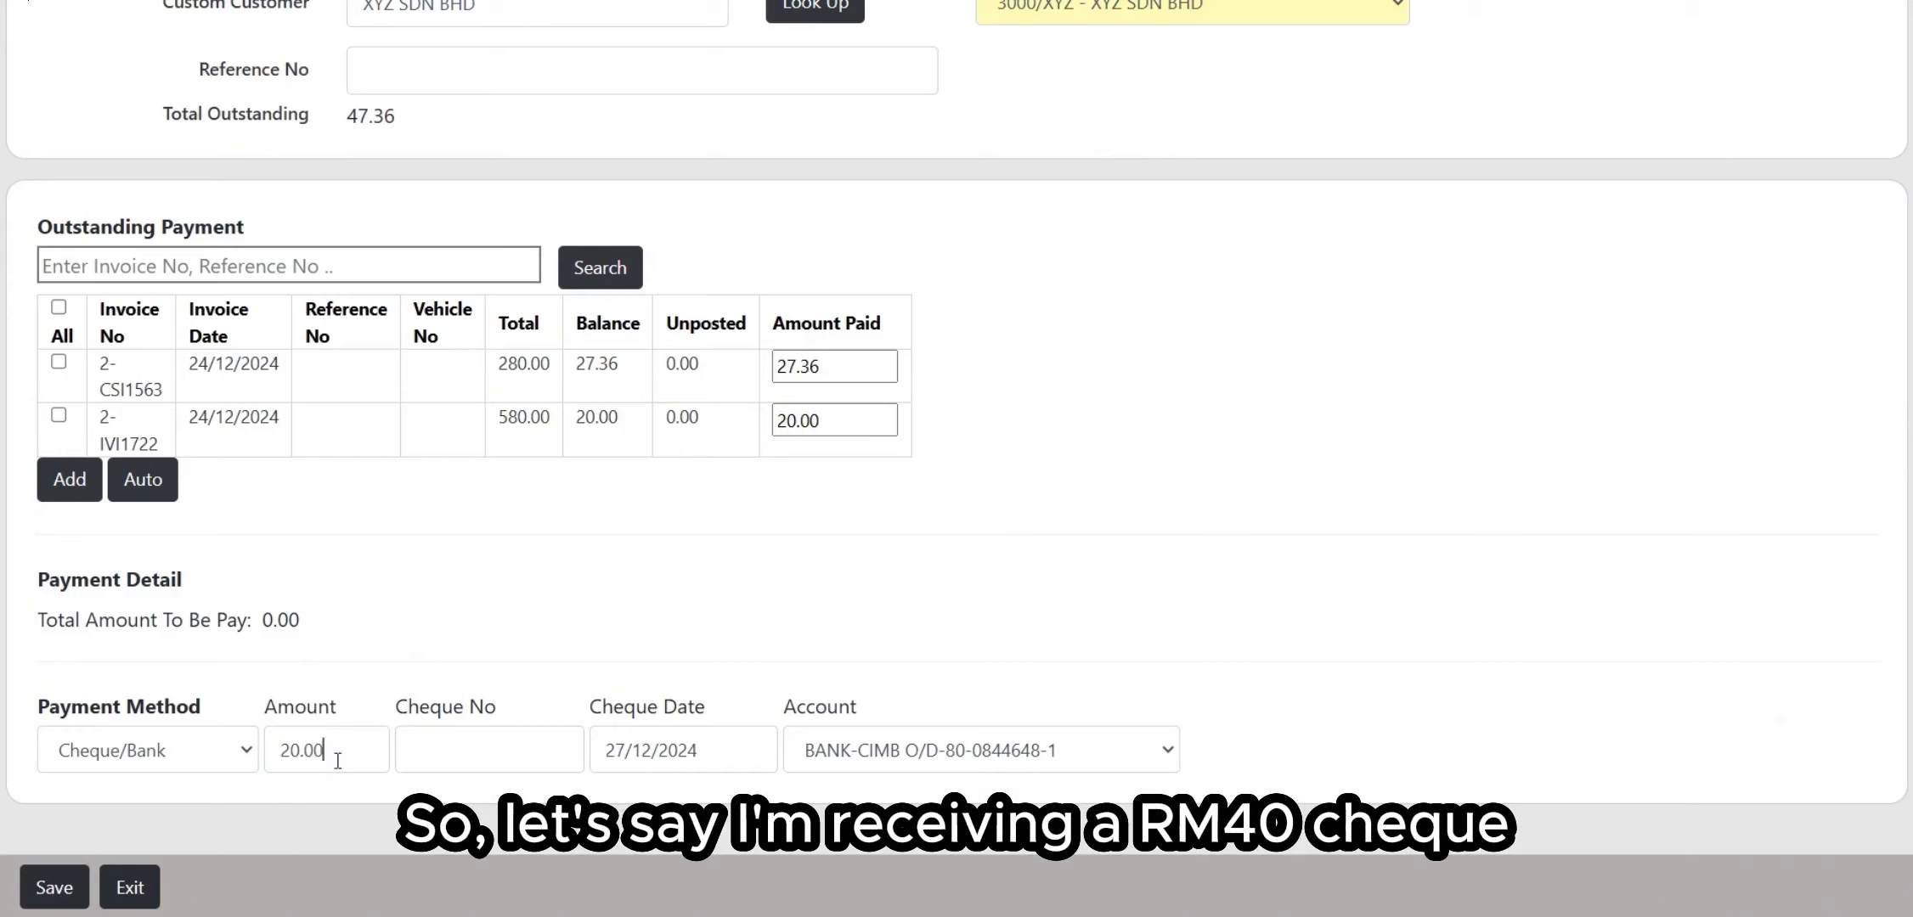
drag(337, 760, 101, 754)
text(40)
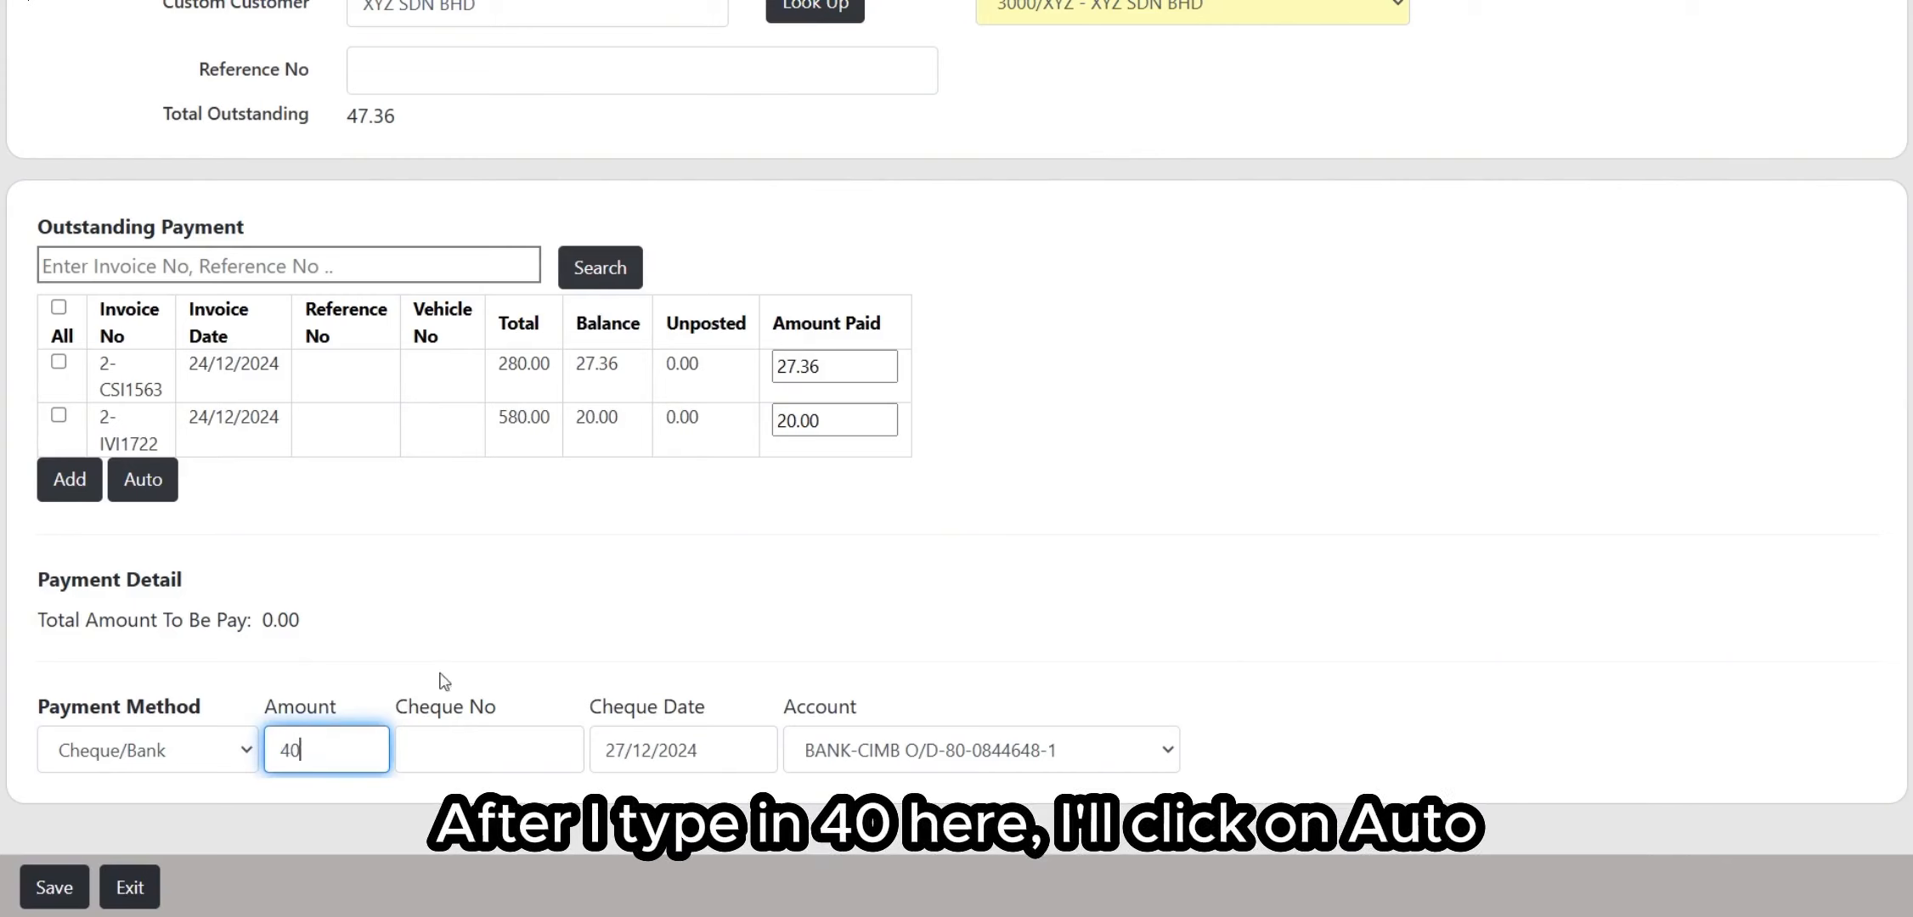
click(154, 493)
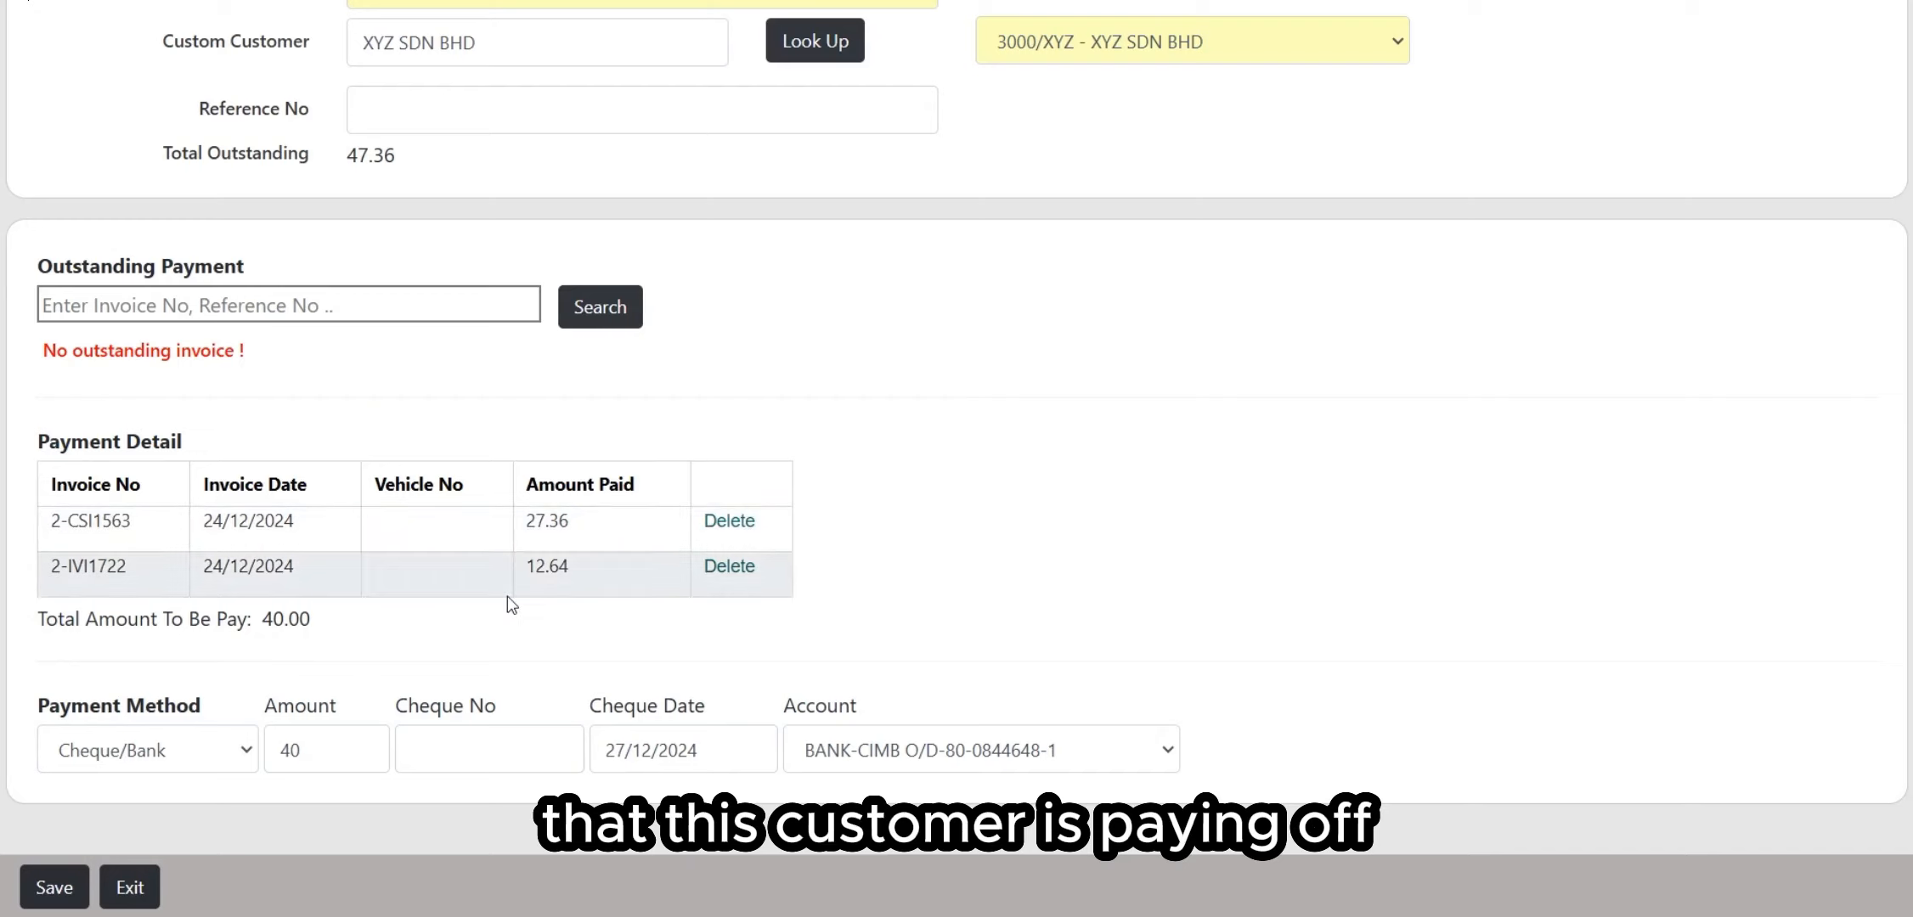
click(466, 767)
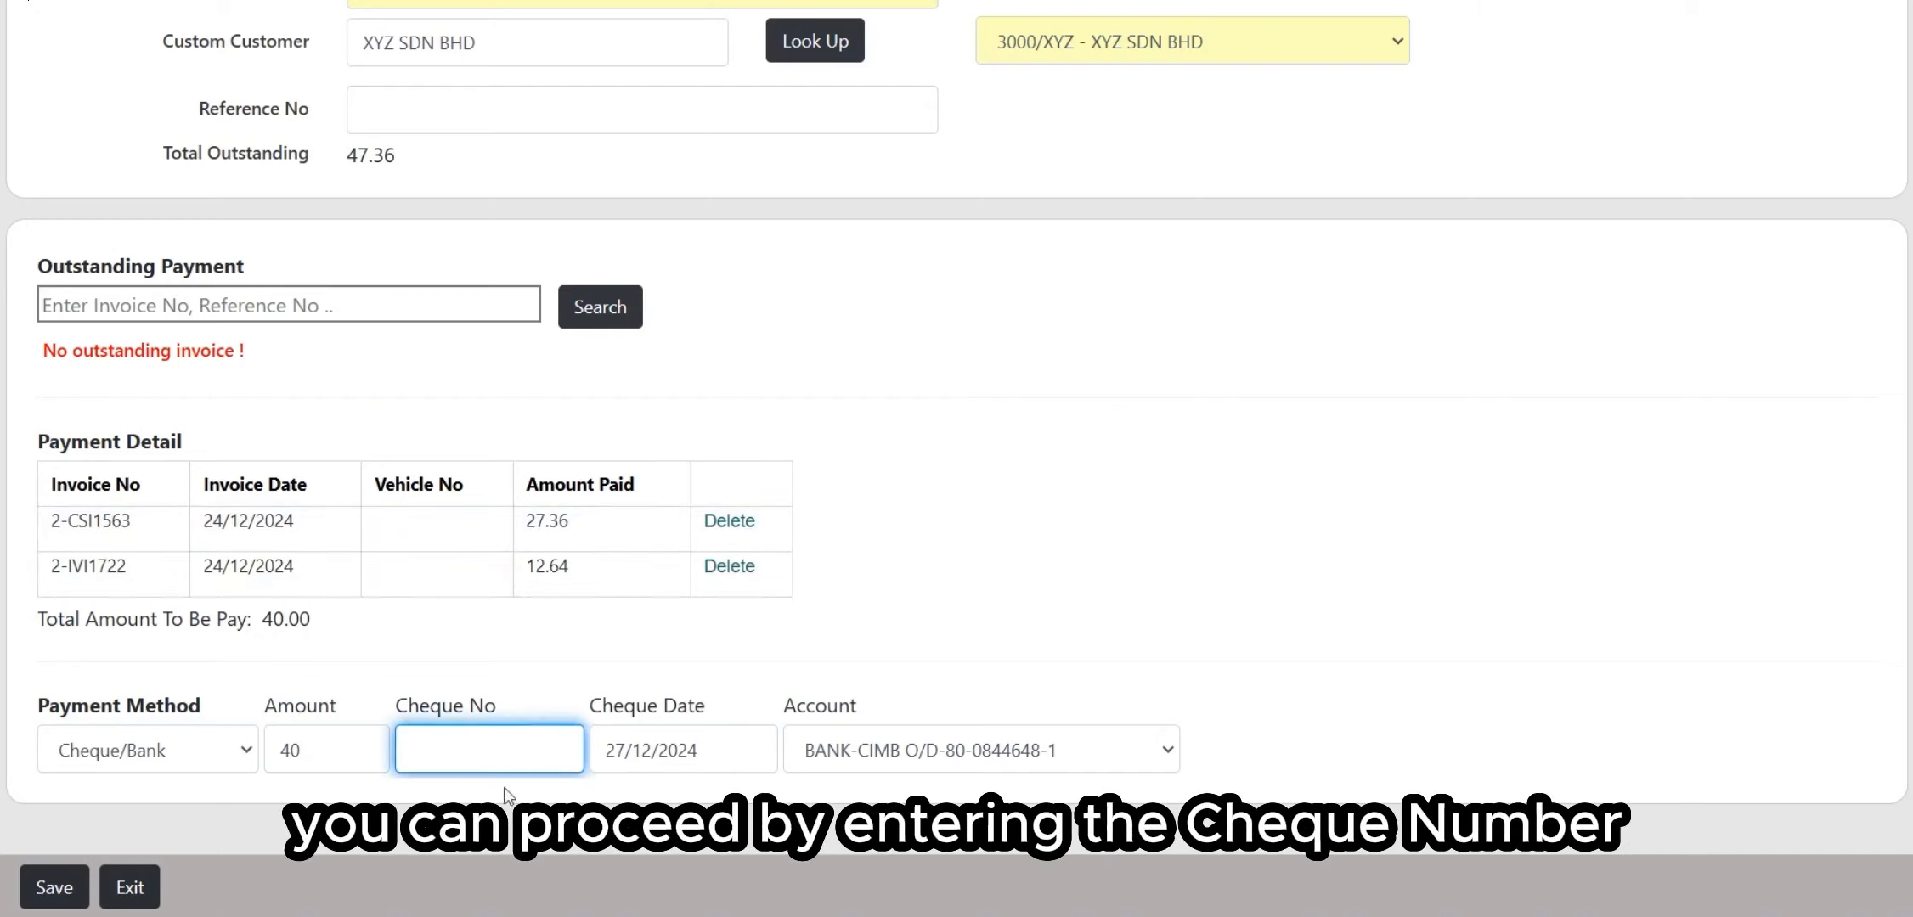
click(694, 748)
click(930, 752)
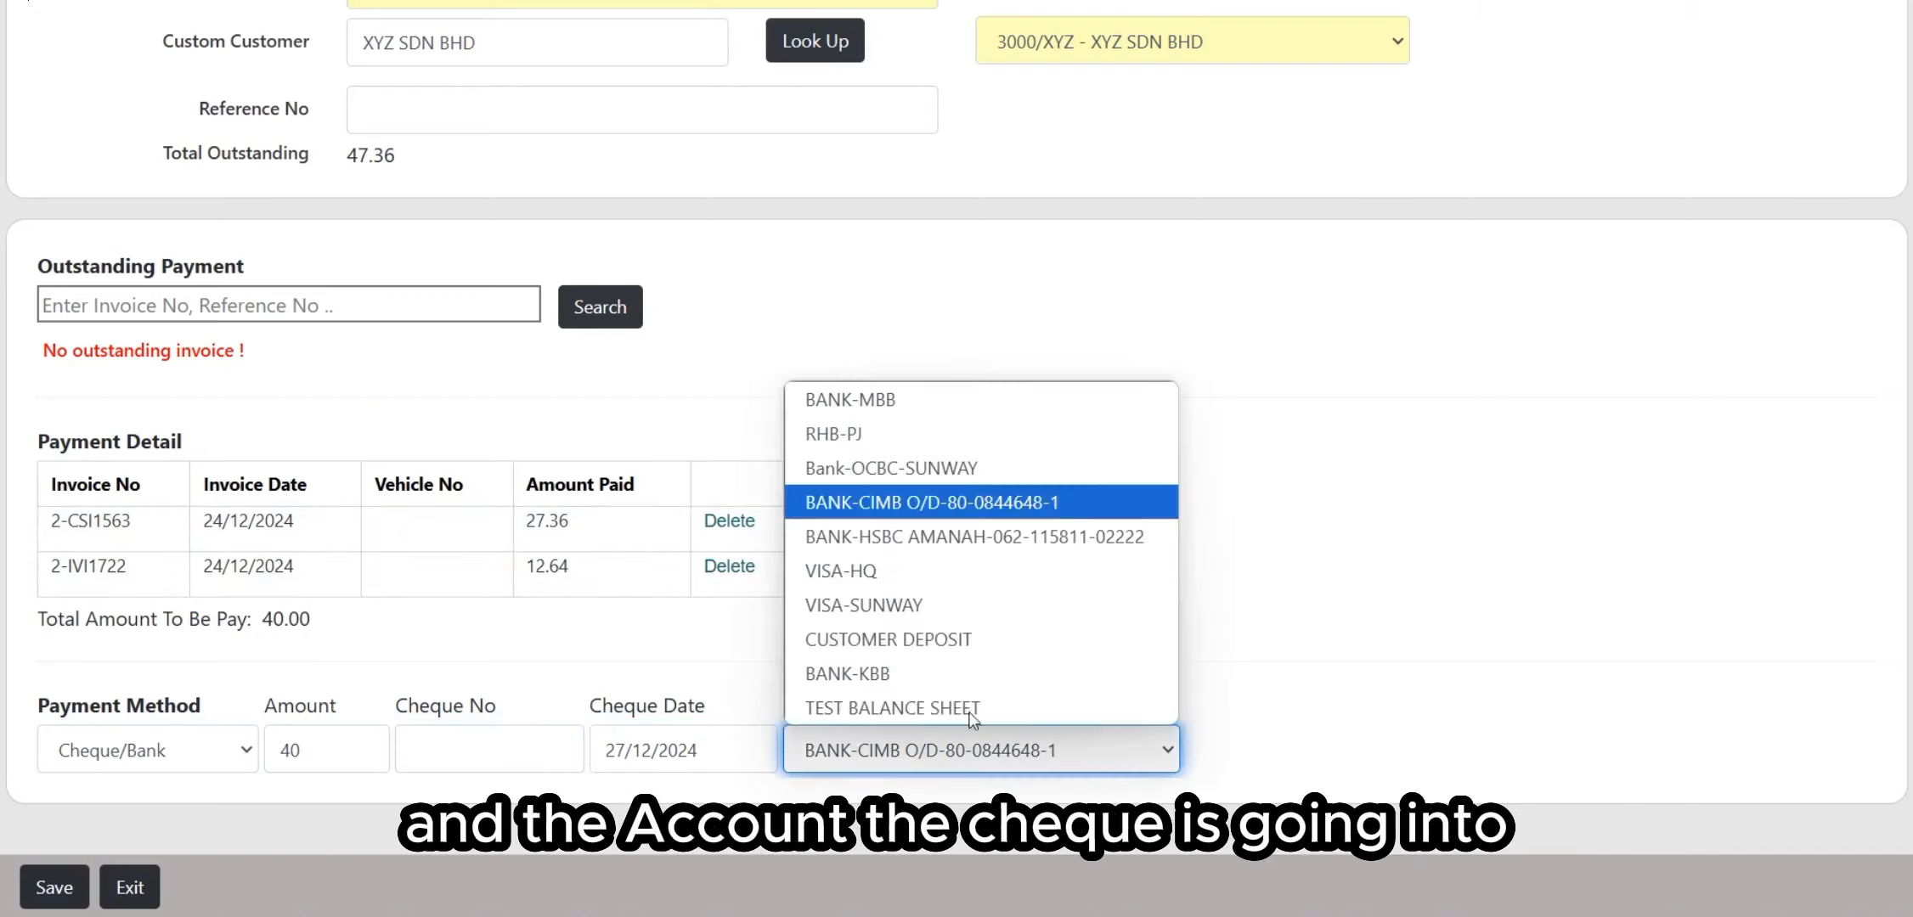
click(1260, 688)
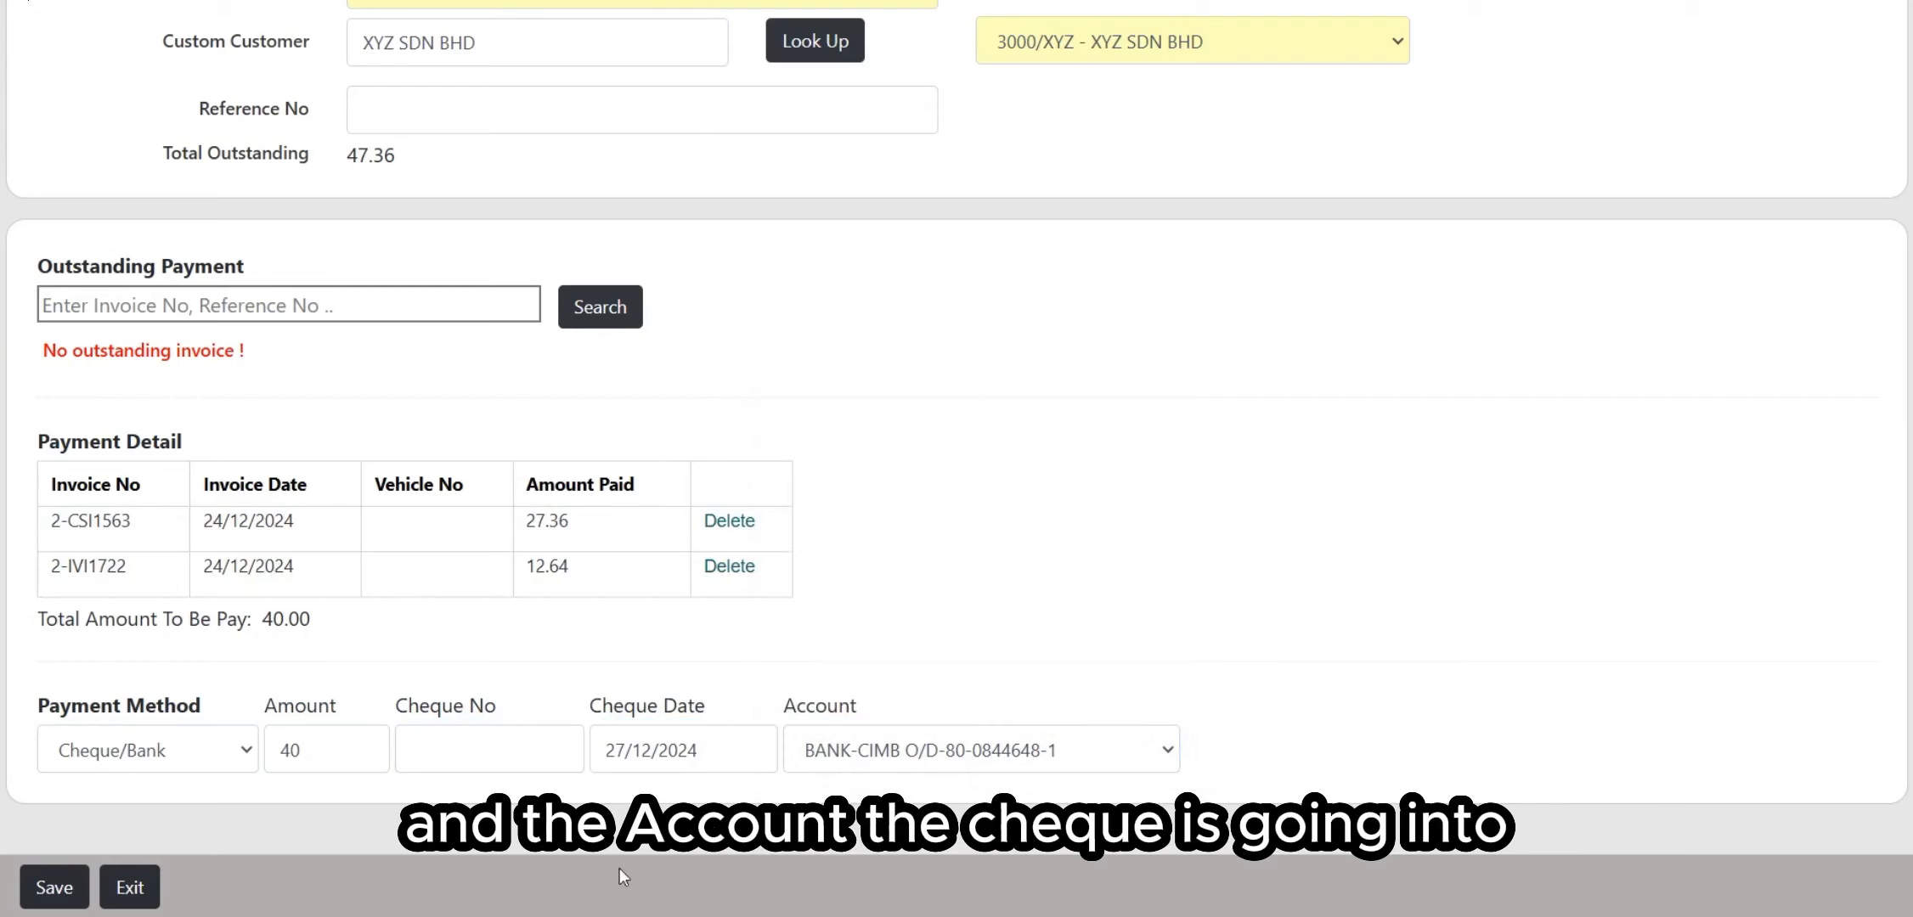
scroll(1067, 469, up, 4)
scroll(1066, 469, down, 4)
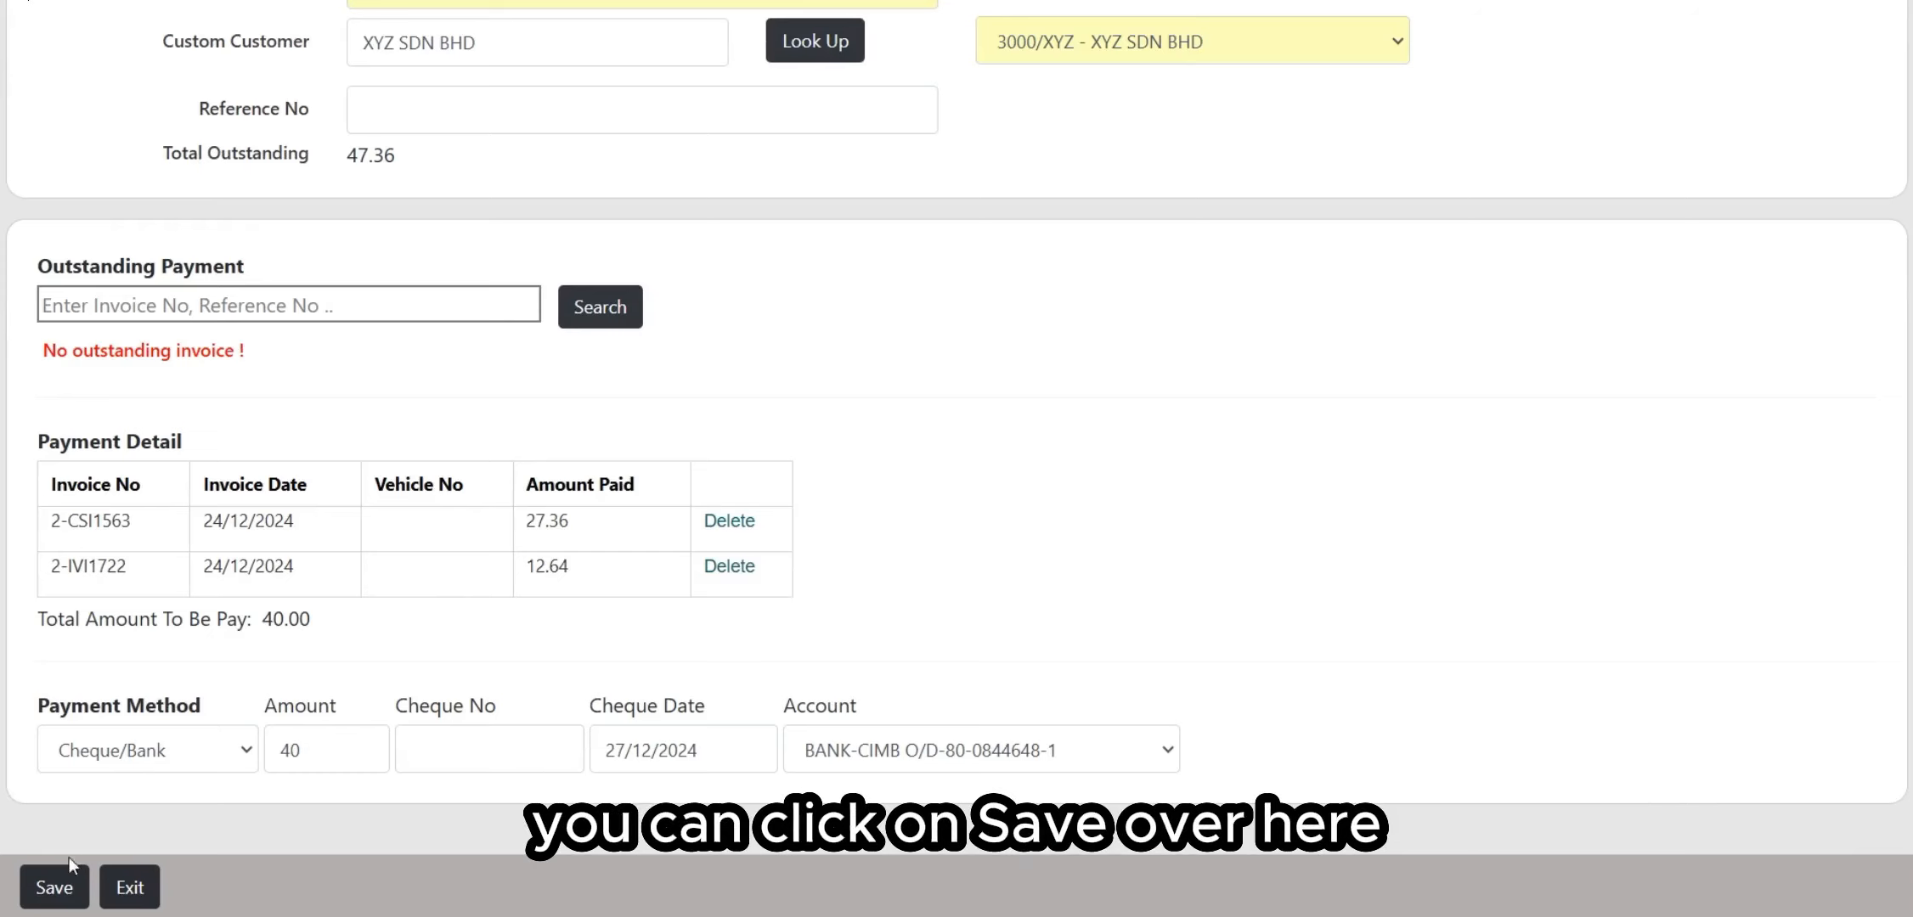
Step: Save the 40.00 cheque for XYZ SDN BHD, then reopen entry 2-PDI10023 from the list
click(60, 884)
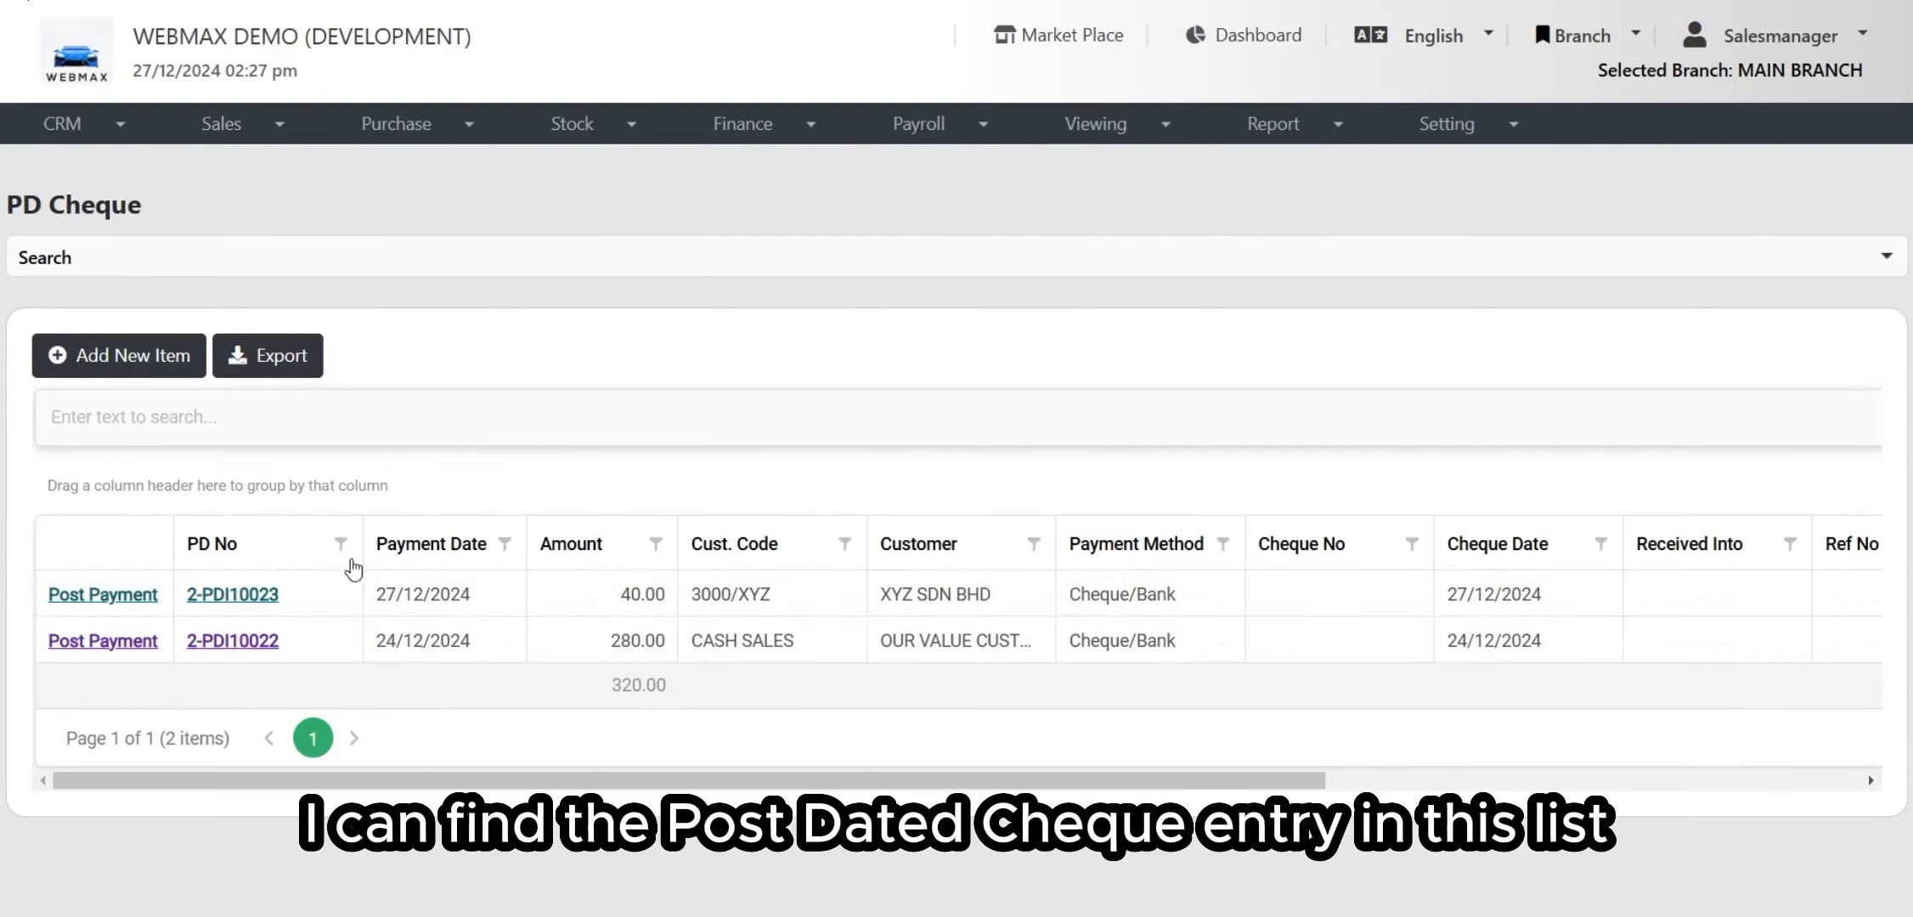
click(269, 598)
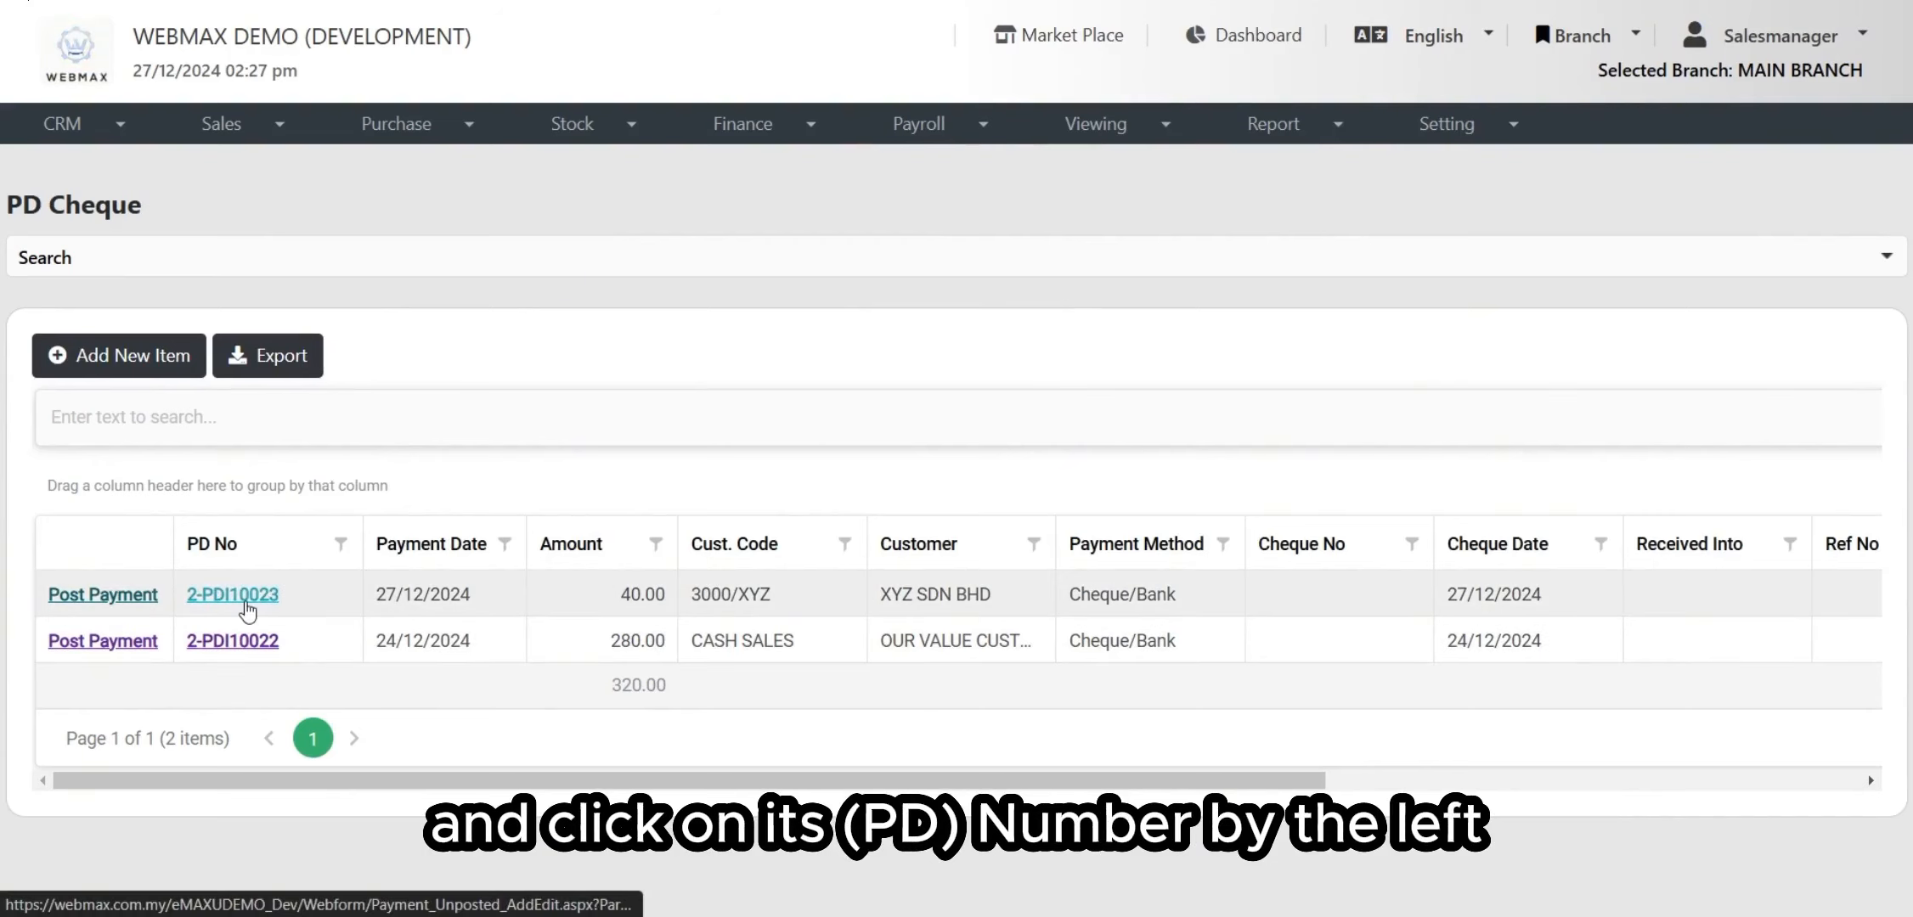
scroll(172, 442, down, 2)
scroll(177, 340, up, 1)
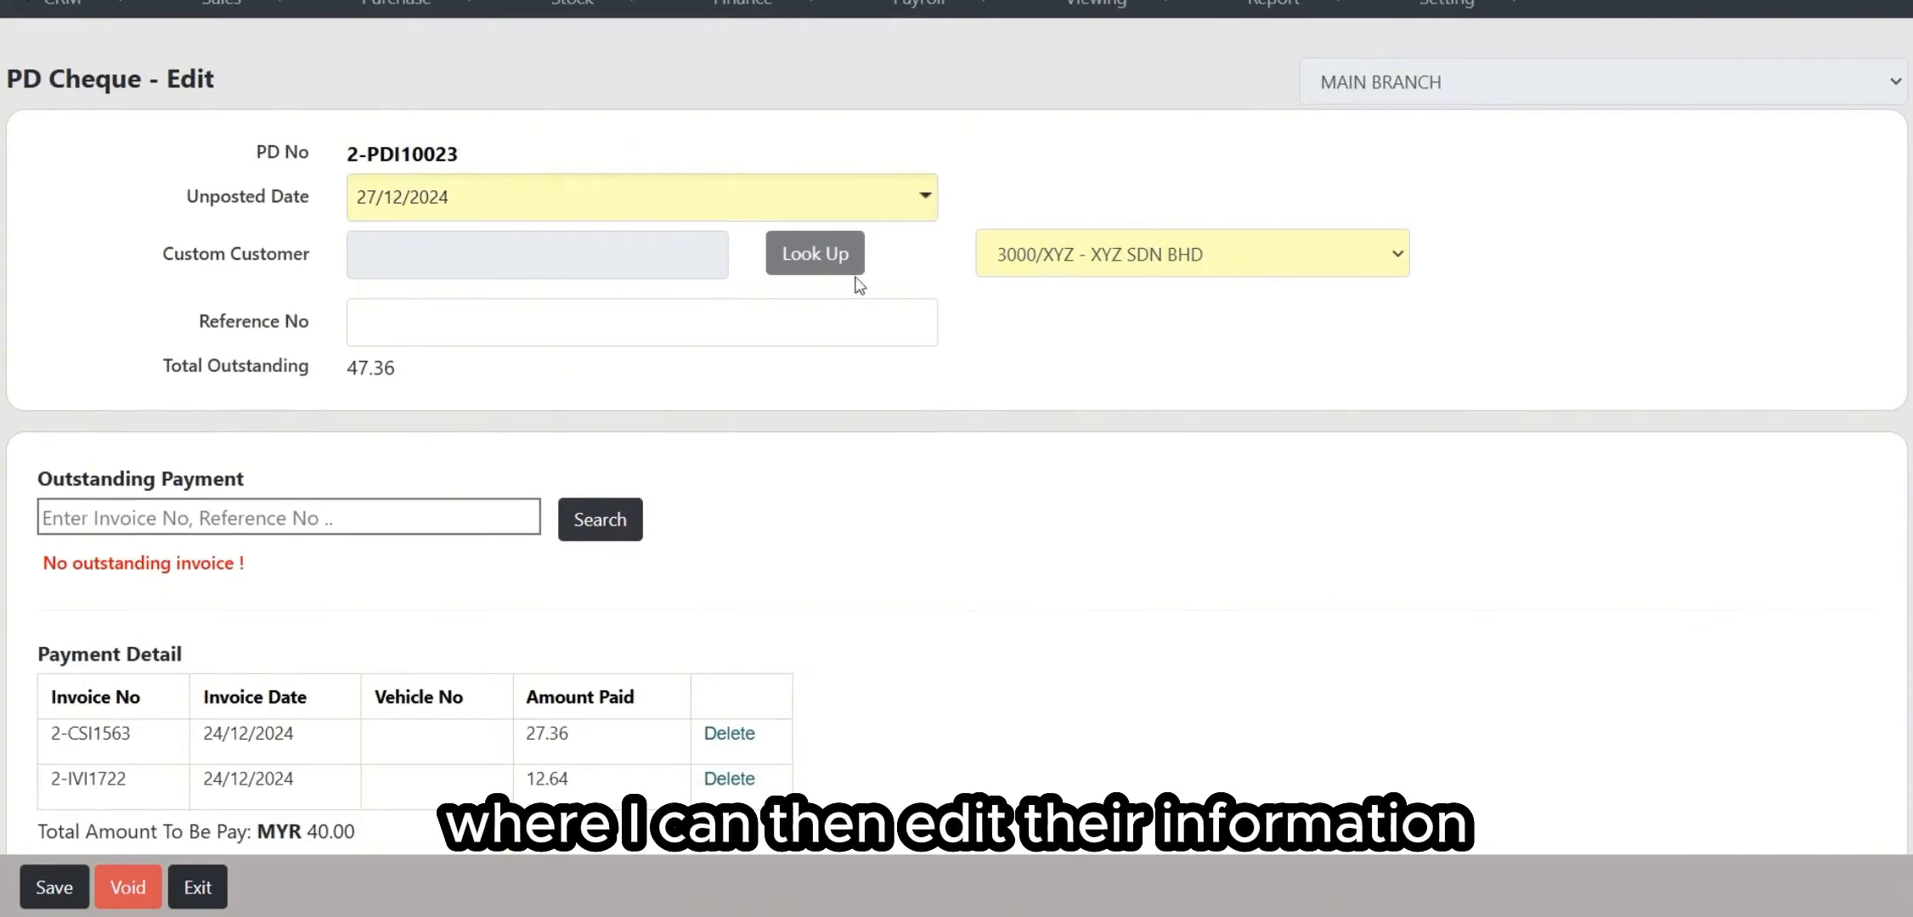
Step: Attempt to void 2-PDI10023, note the payment-details error, then save back to the list
scroll(683, 209, down, 2)
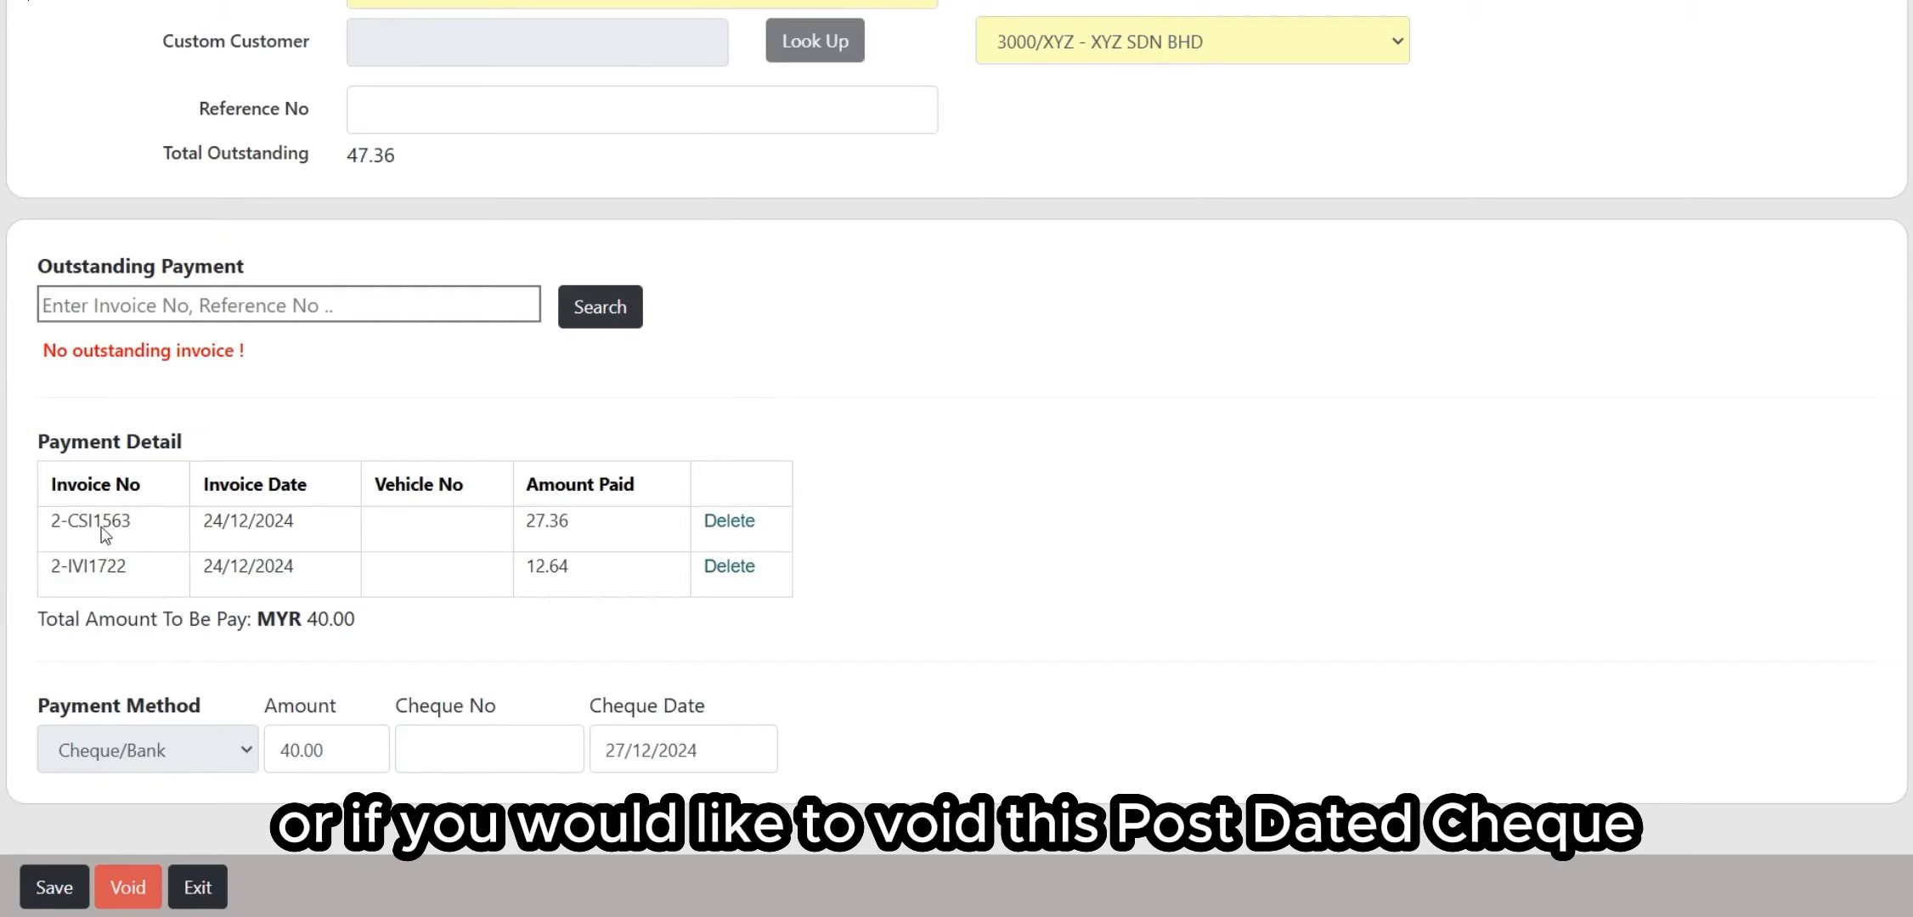
click(136, 888)
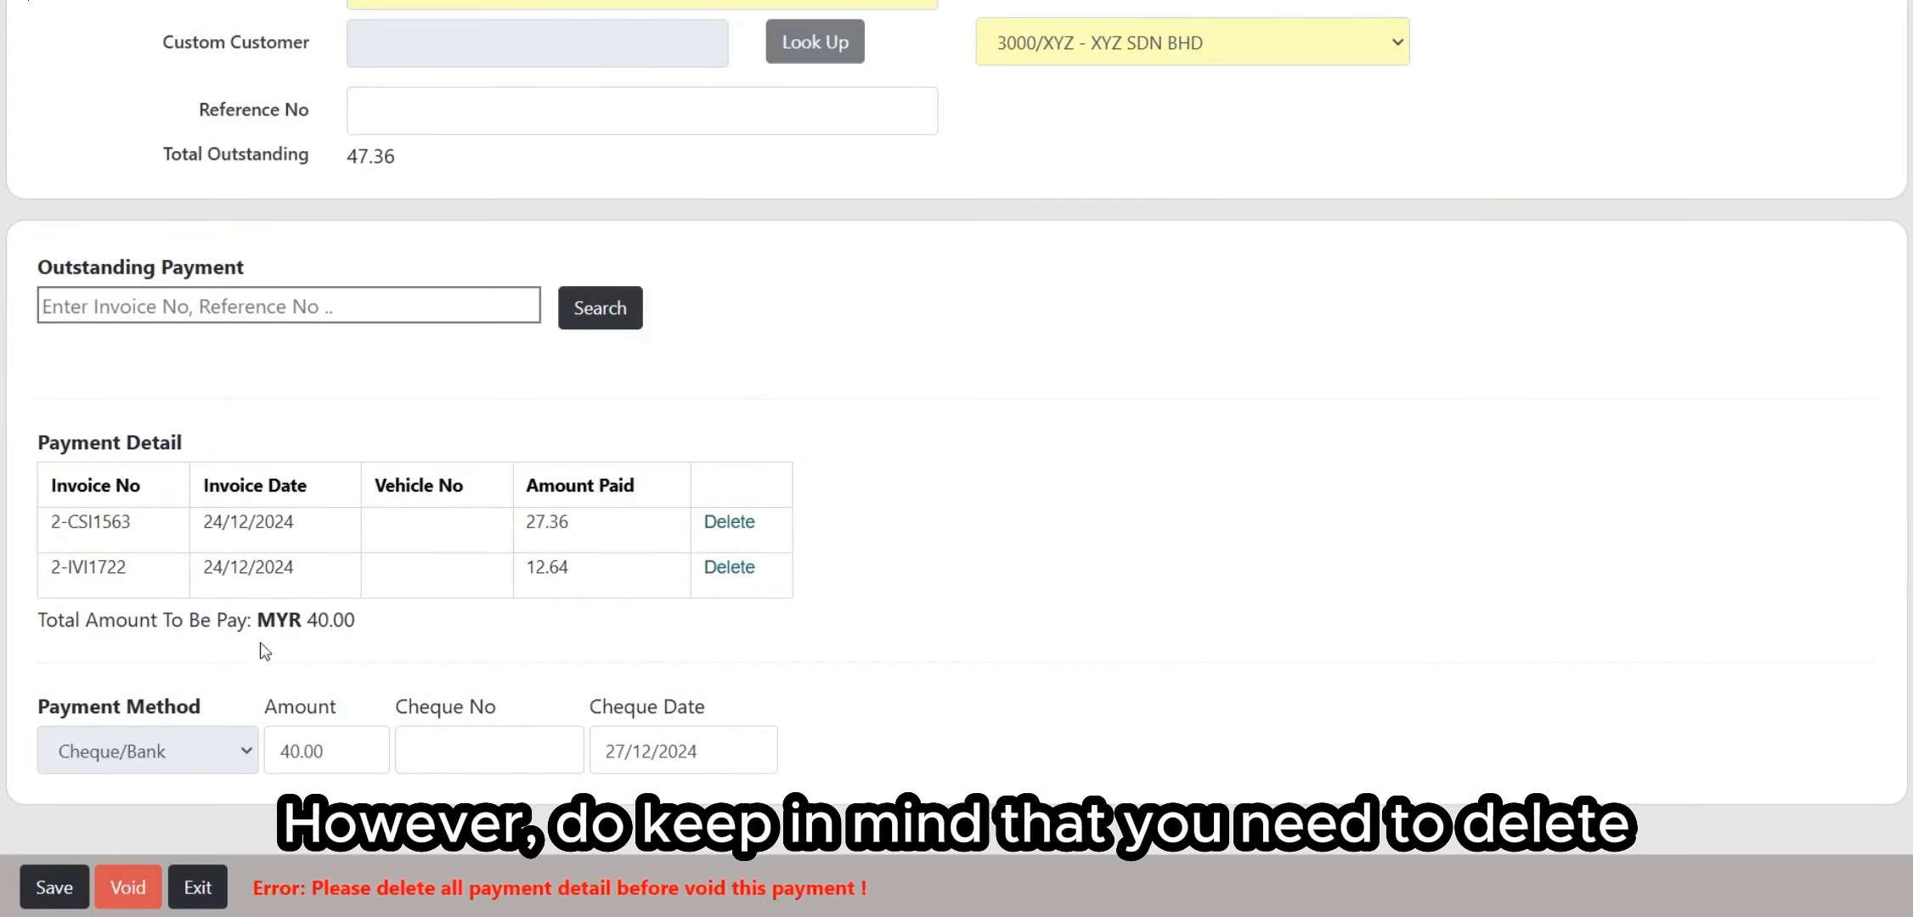
drag(304, 889, 878, 874)
click(898, 722)
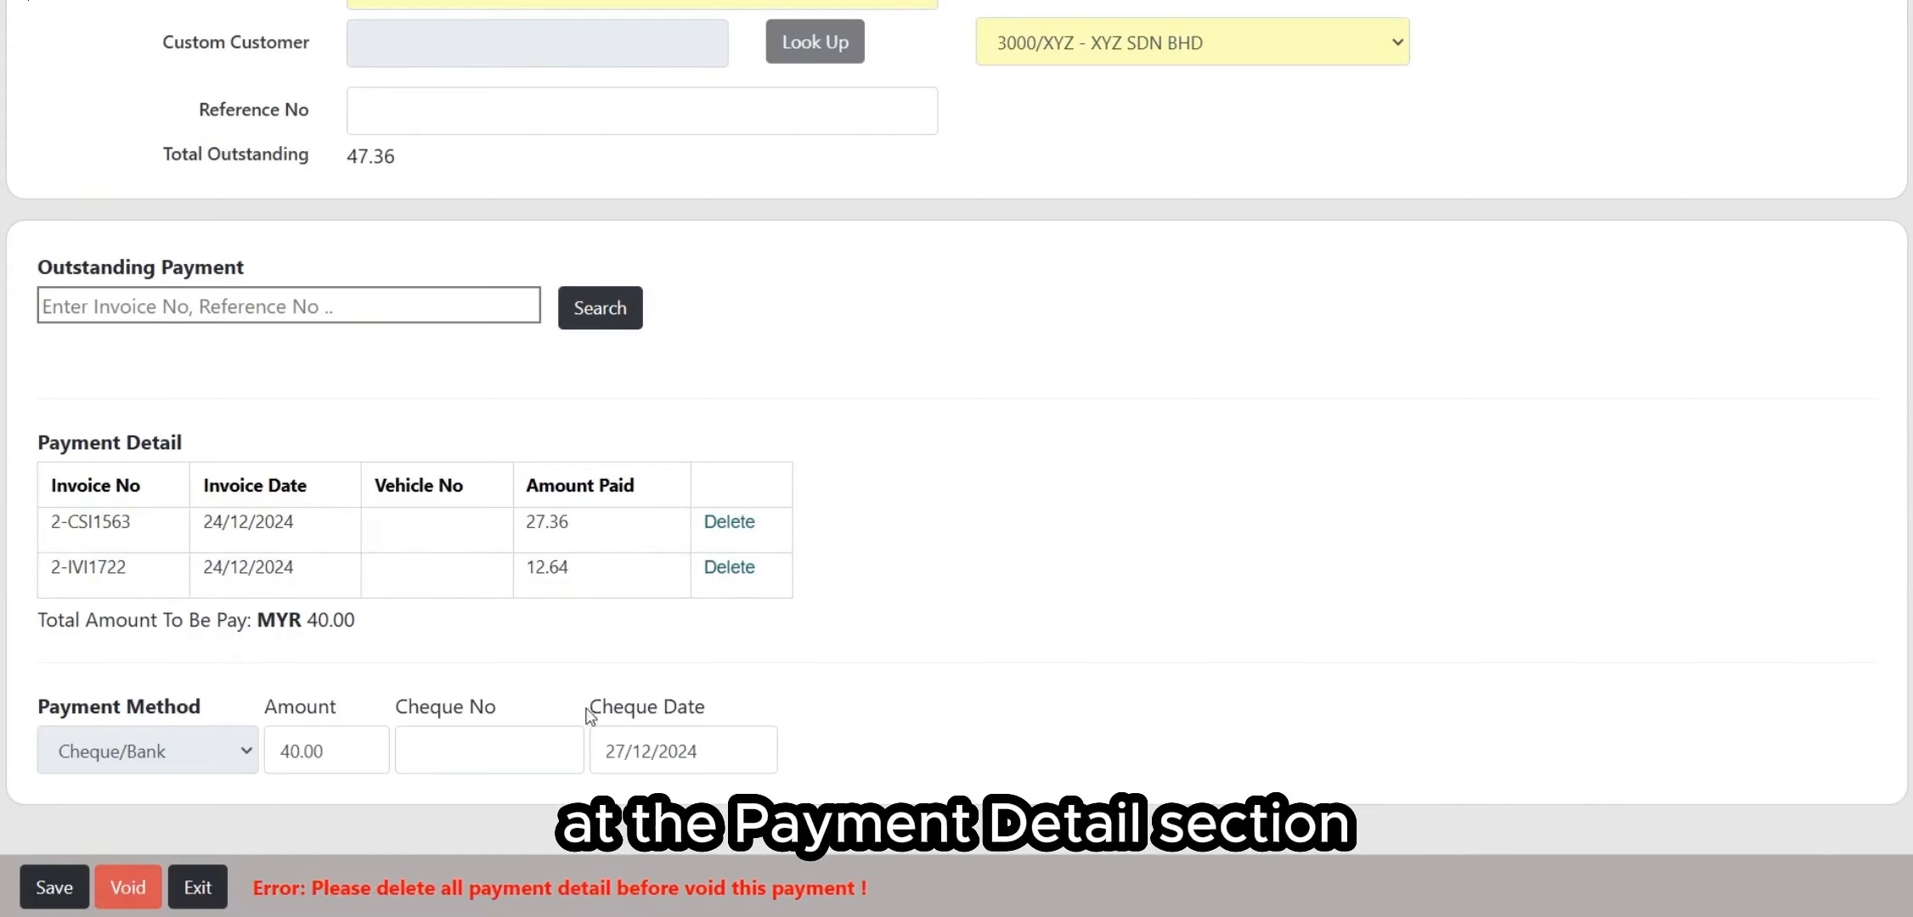
click(55, 887)
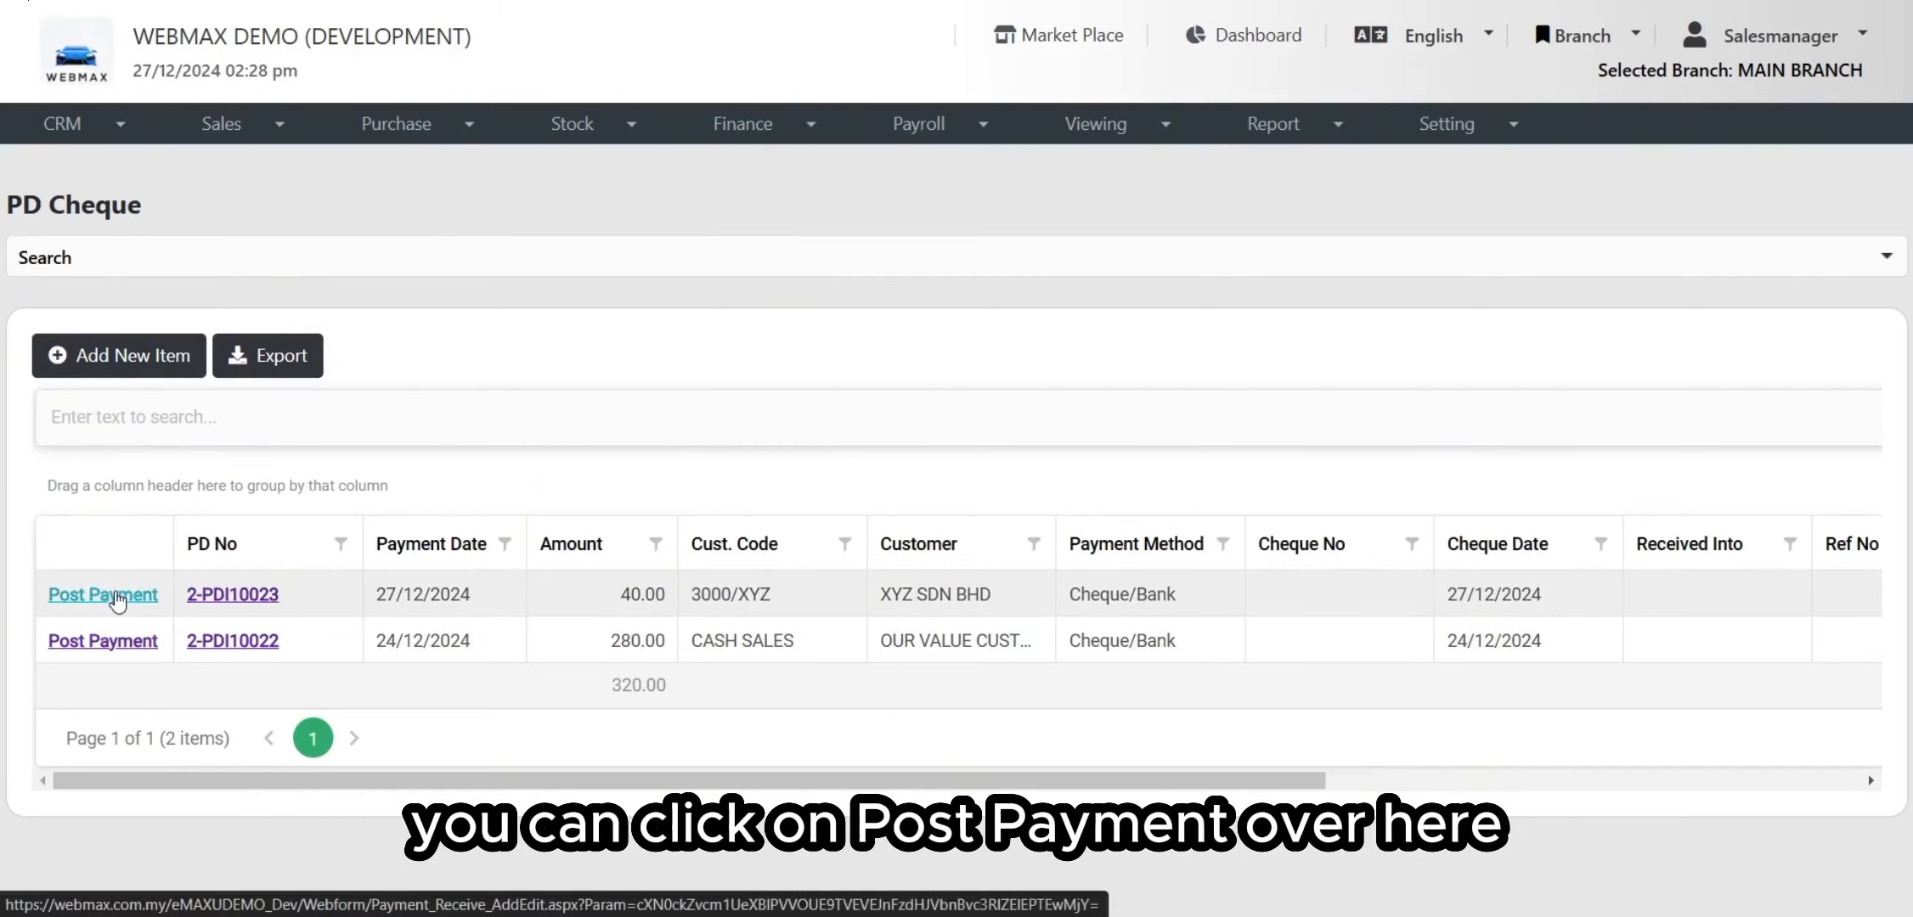
click(117, 595)
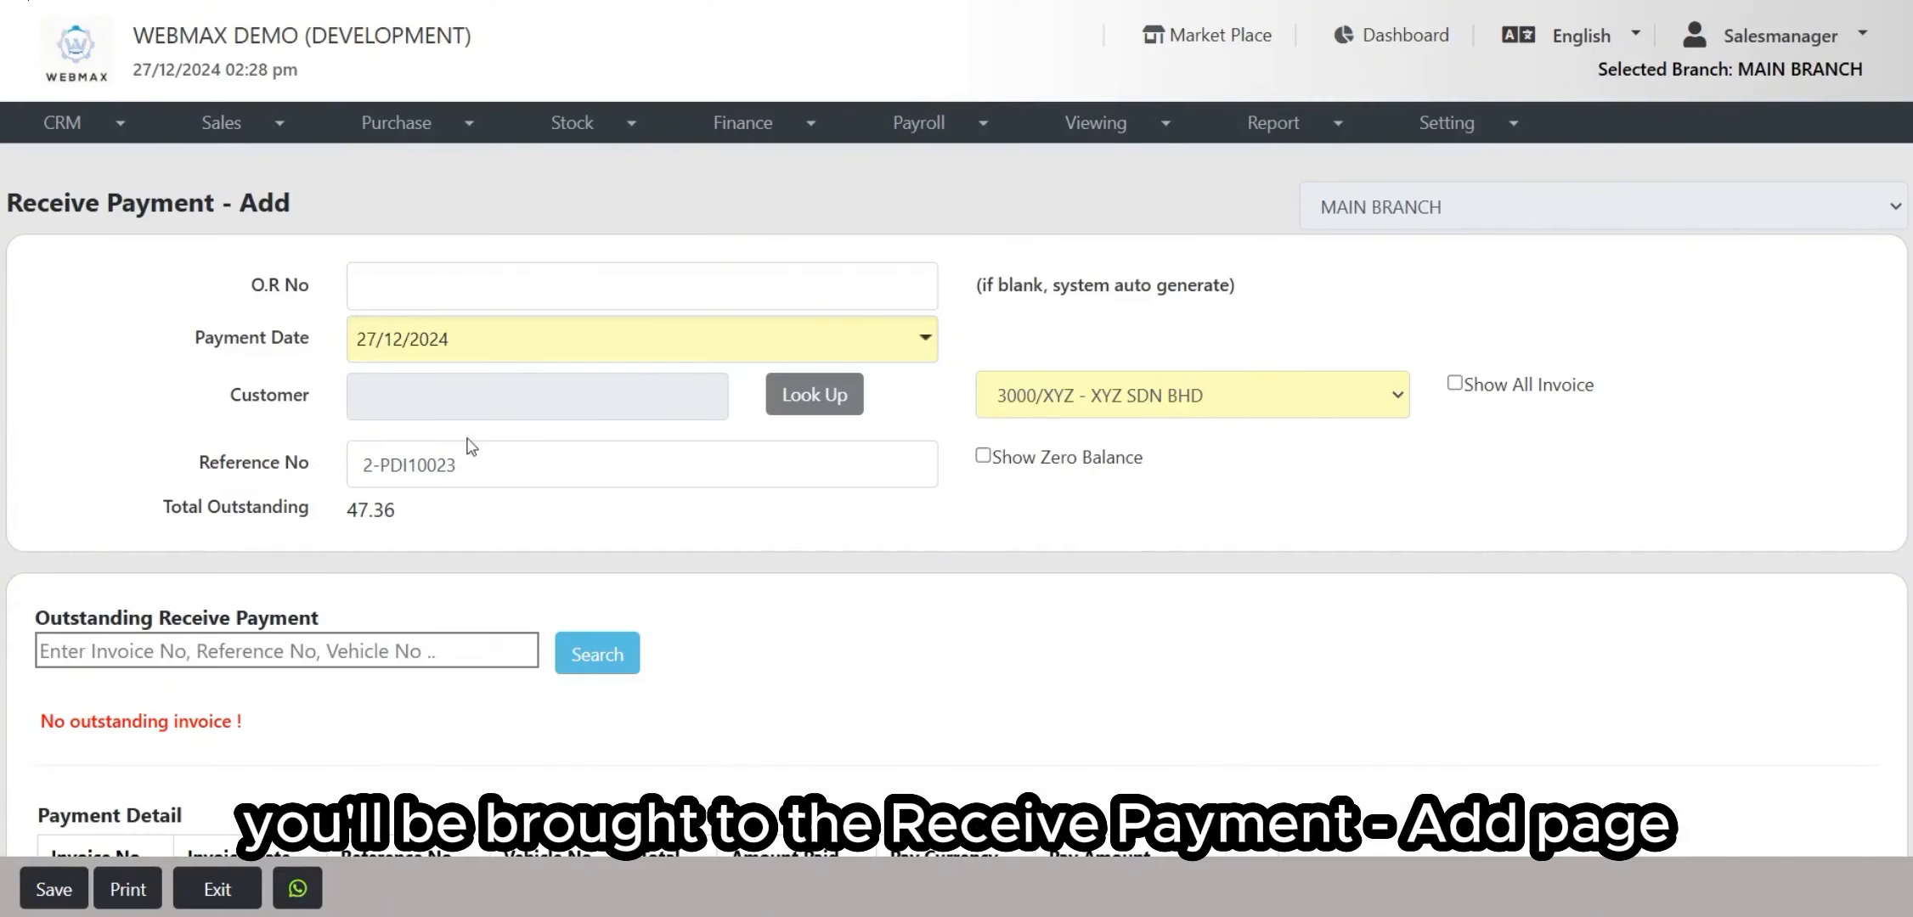
scroll(471, 446, down, 6)
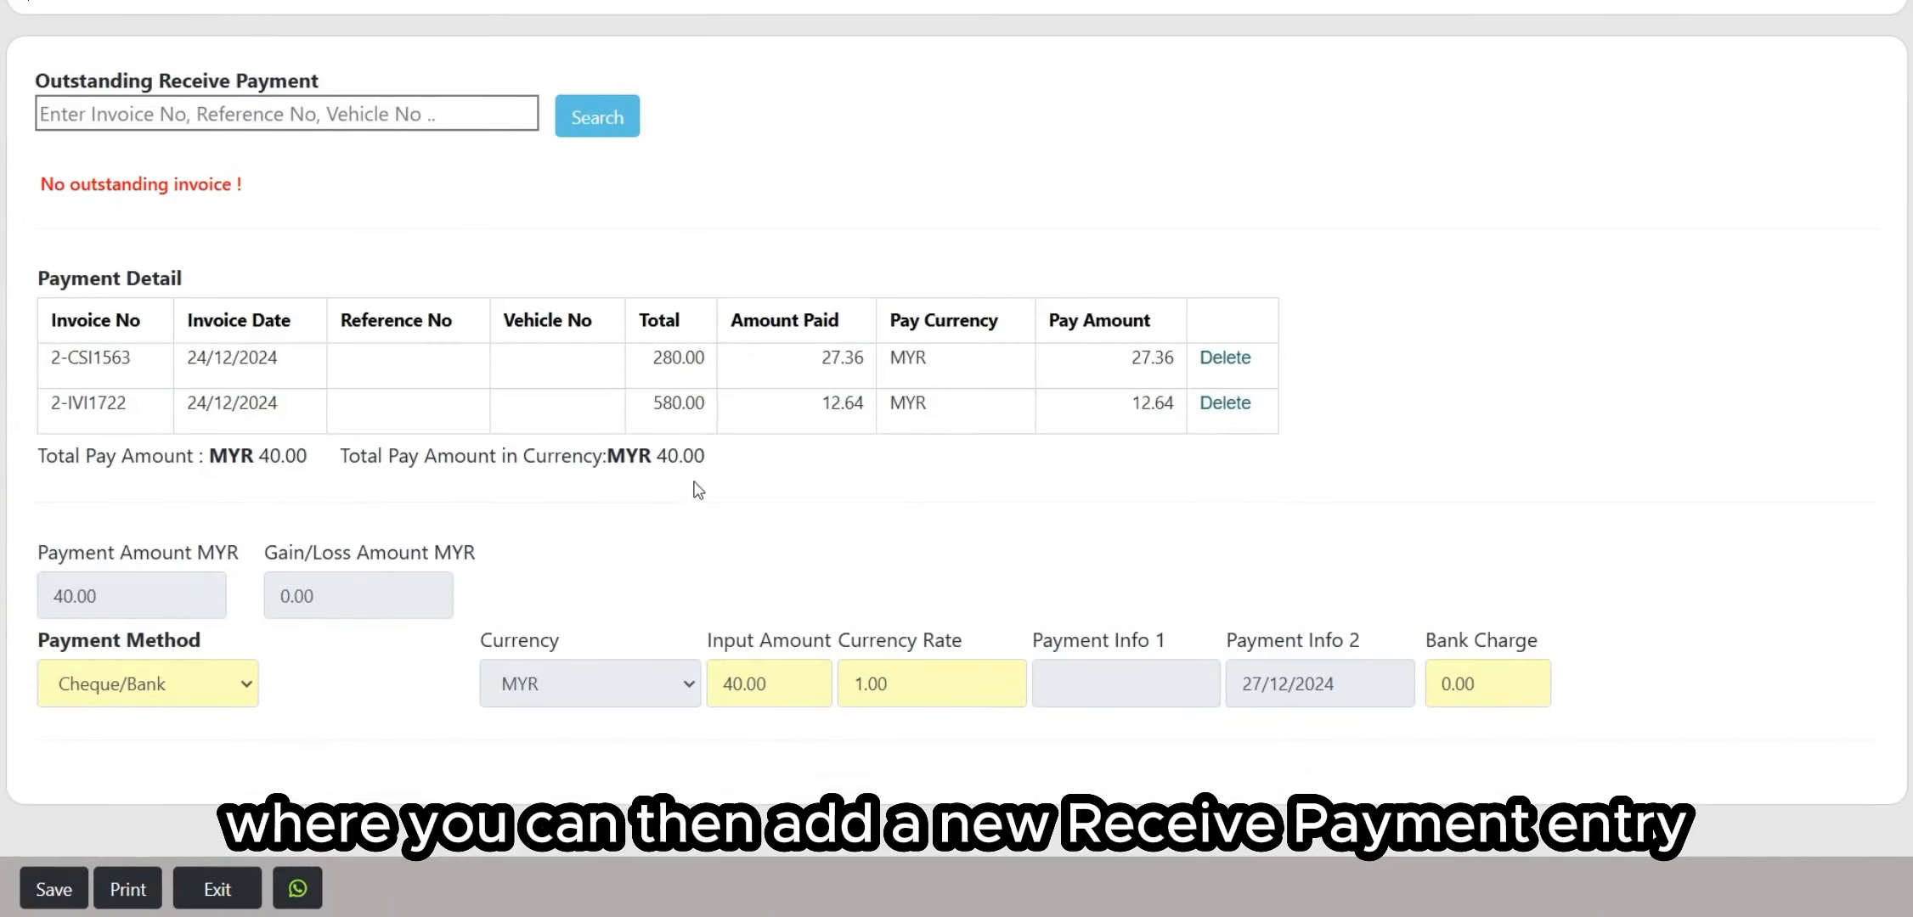
scroll(826, 639, up, 4)
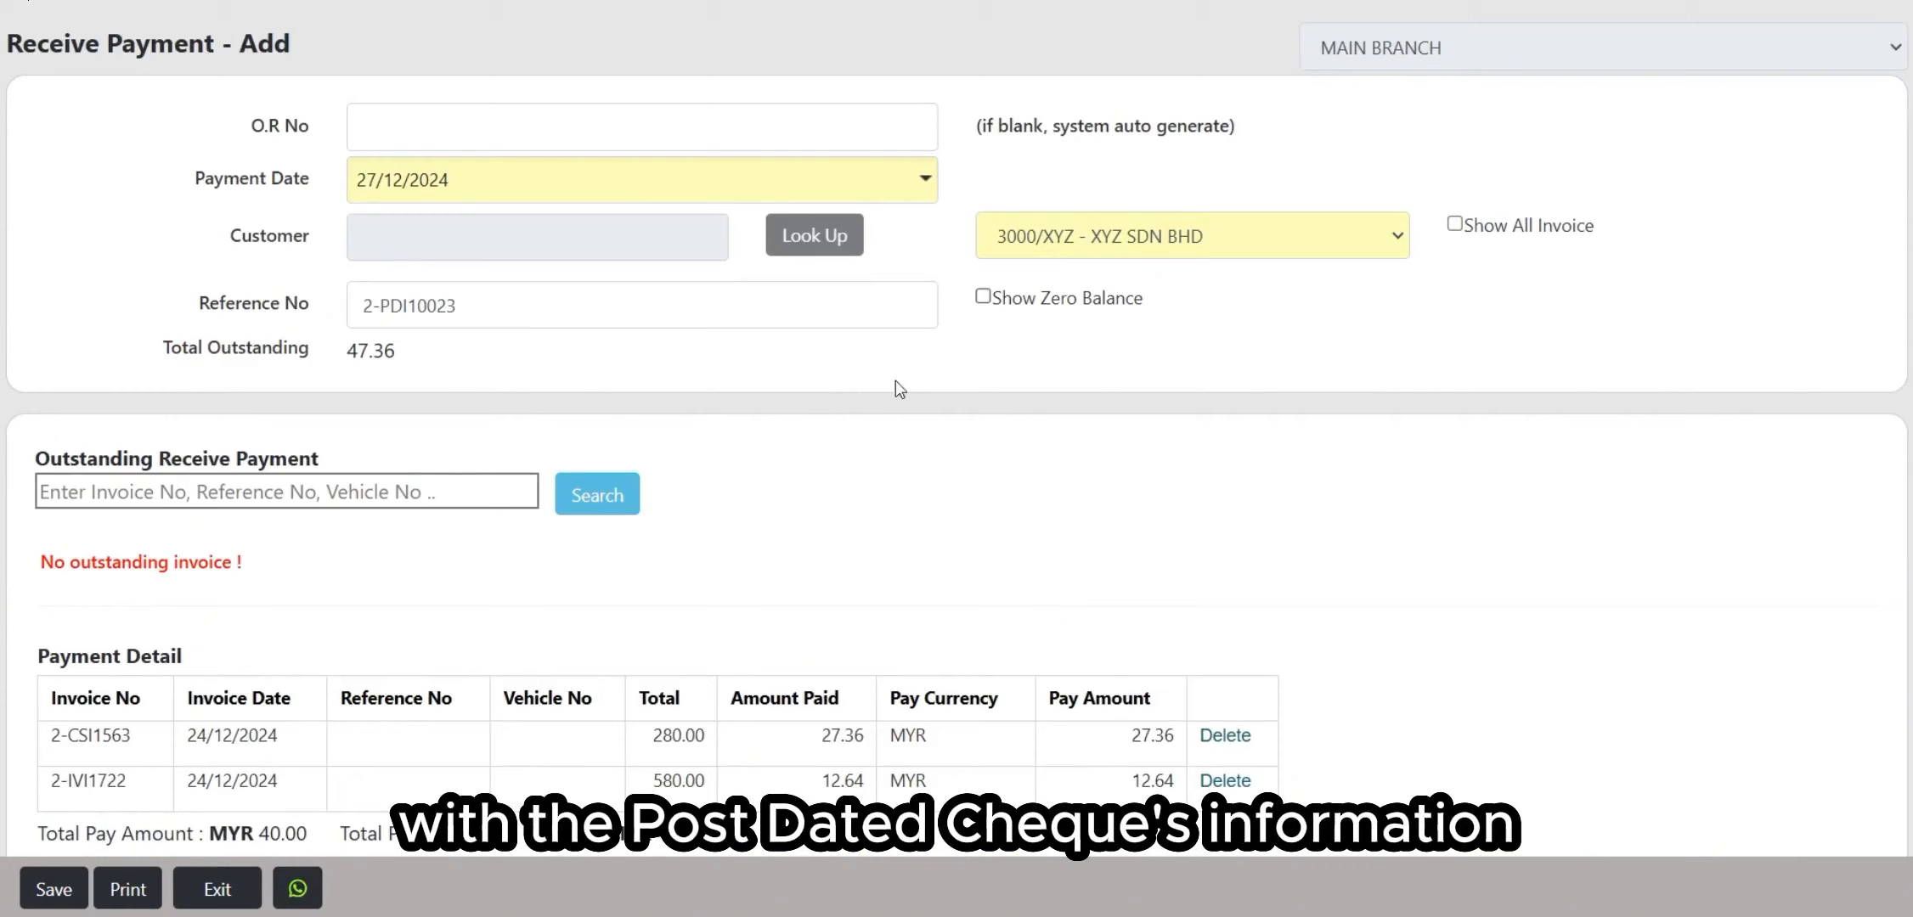
scroll(935, 450, up, 2)
scroll(623, 348, down, 3)
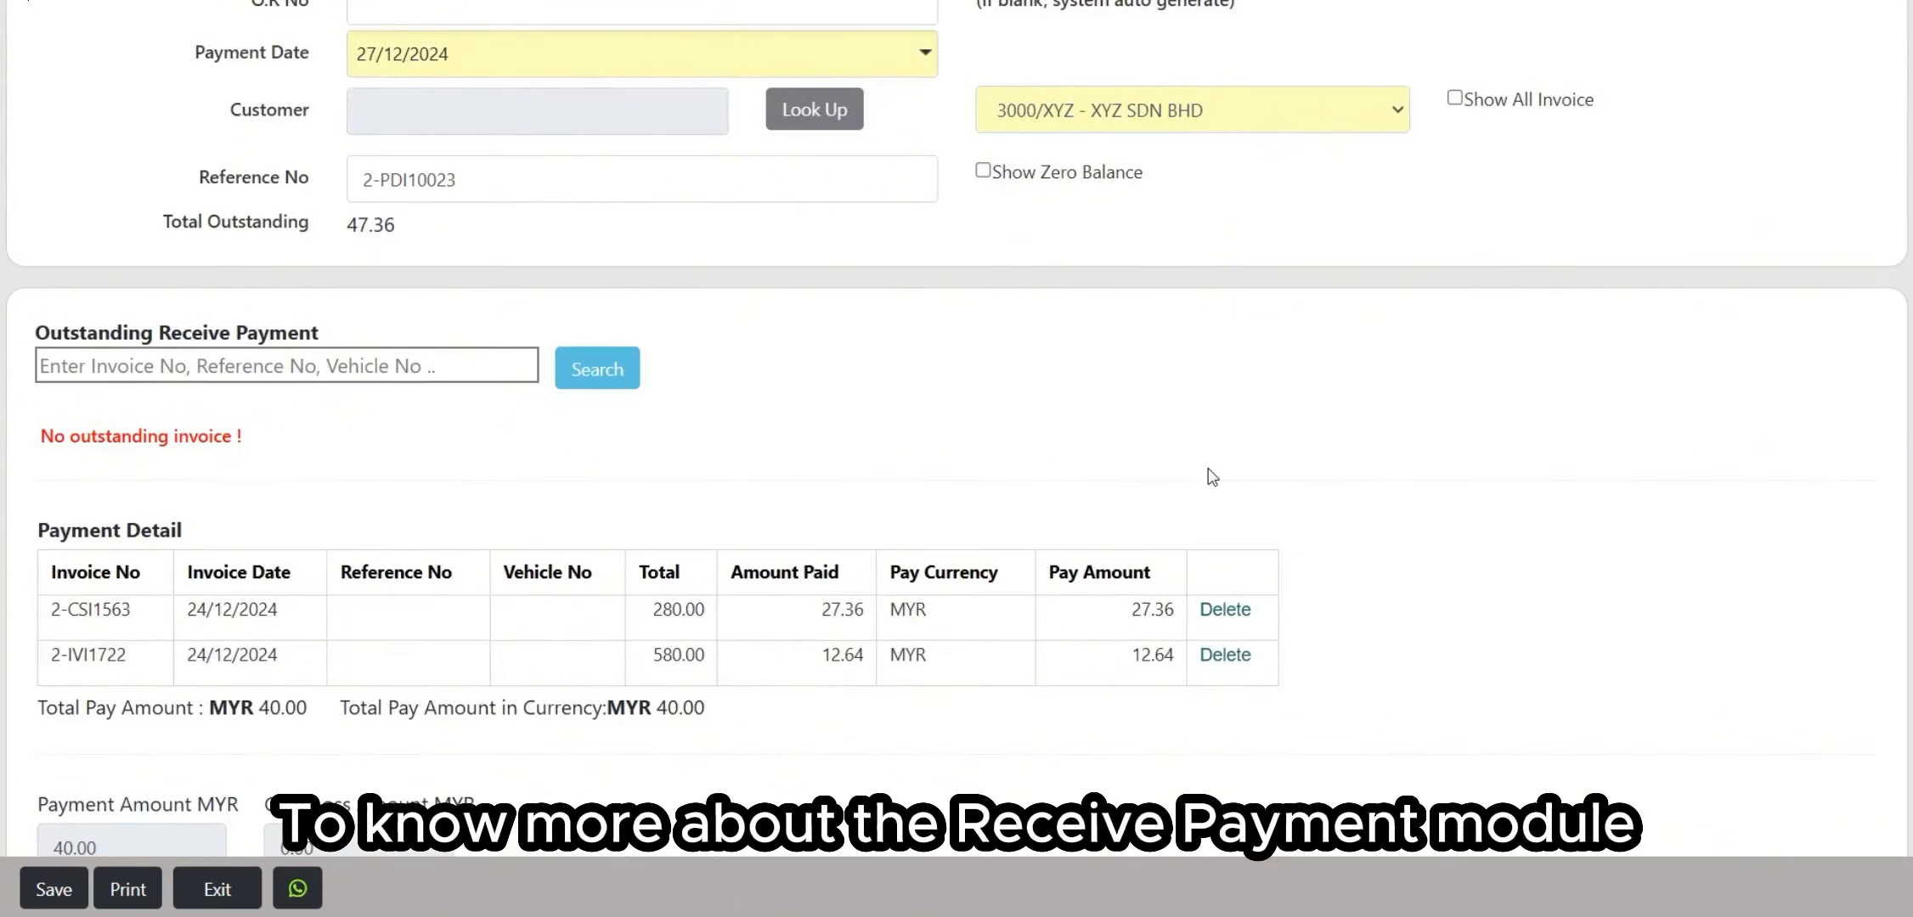
scroll(854, 530, up, 2)
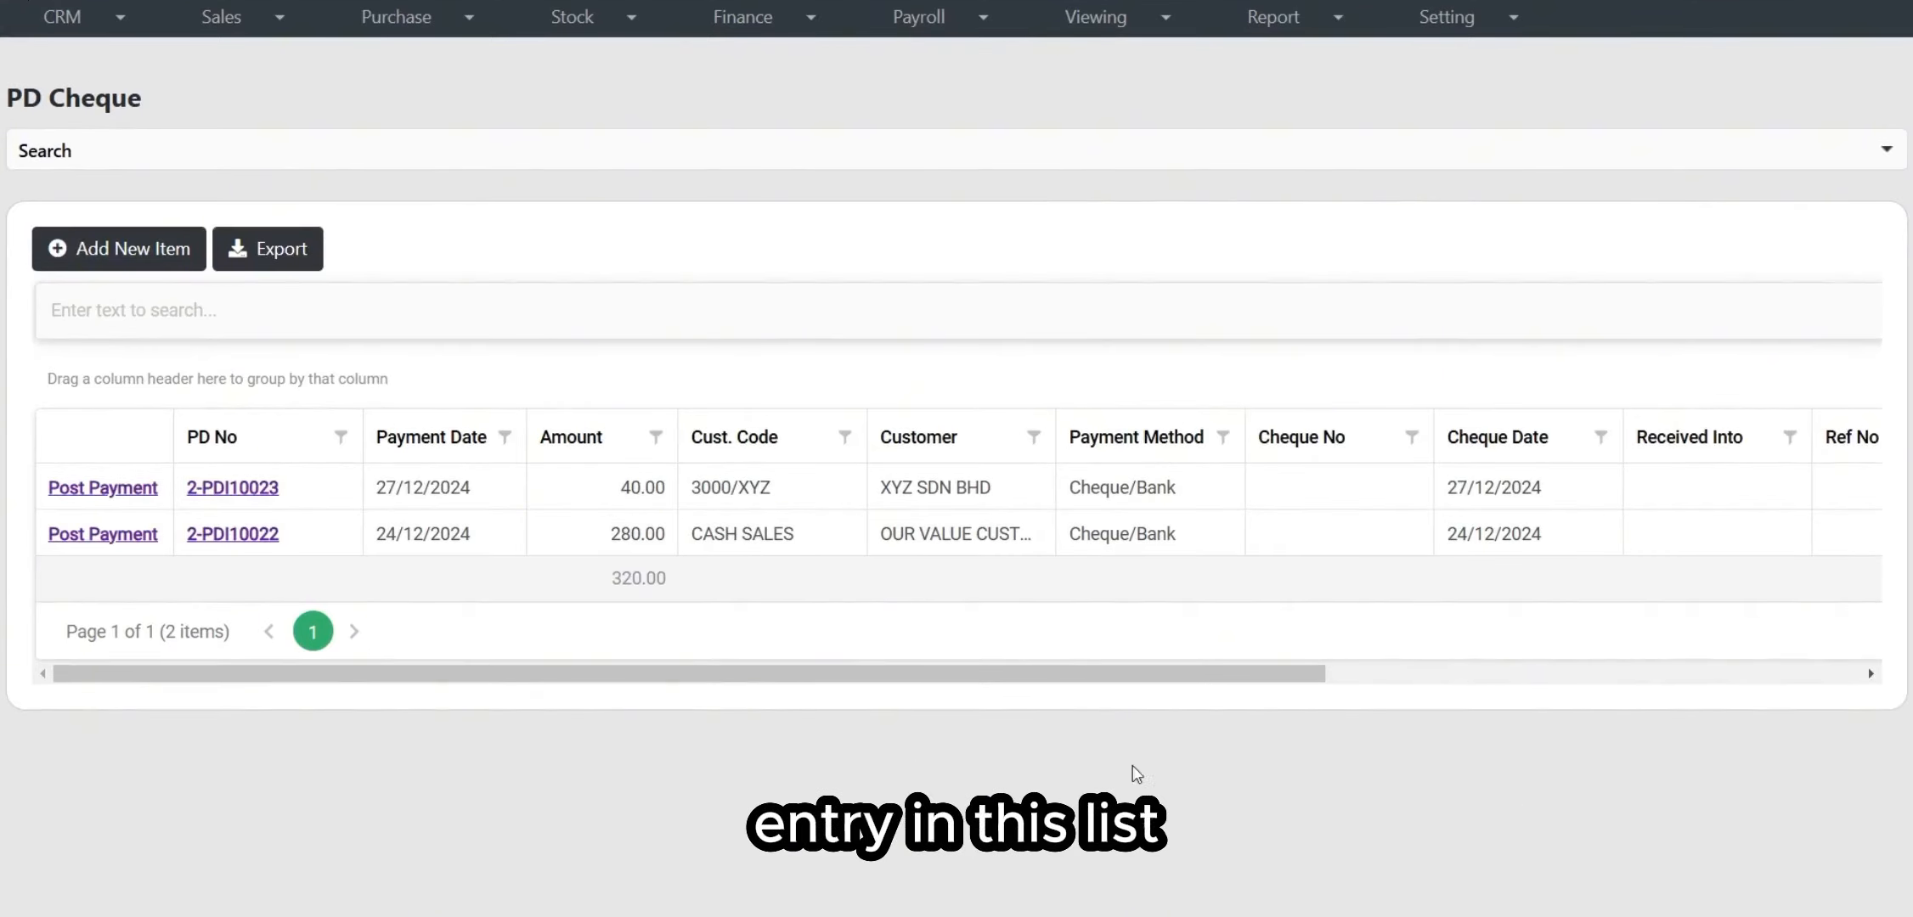
Step: Quick-search the list for 'xyz' to narrow it to 2-PDI10023, then clear the keyword
click(605, 312)
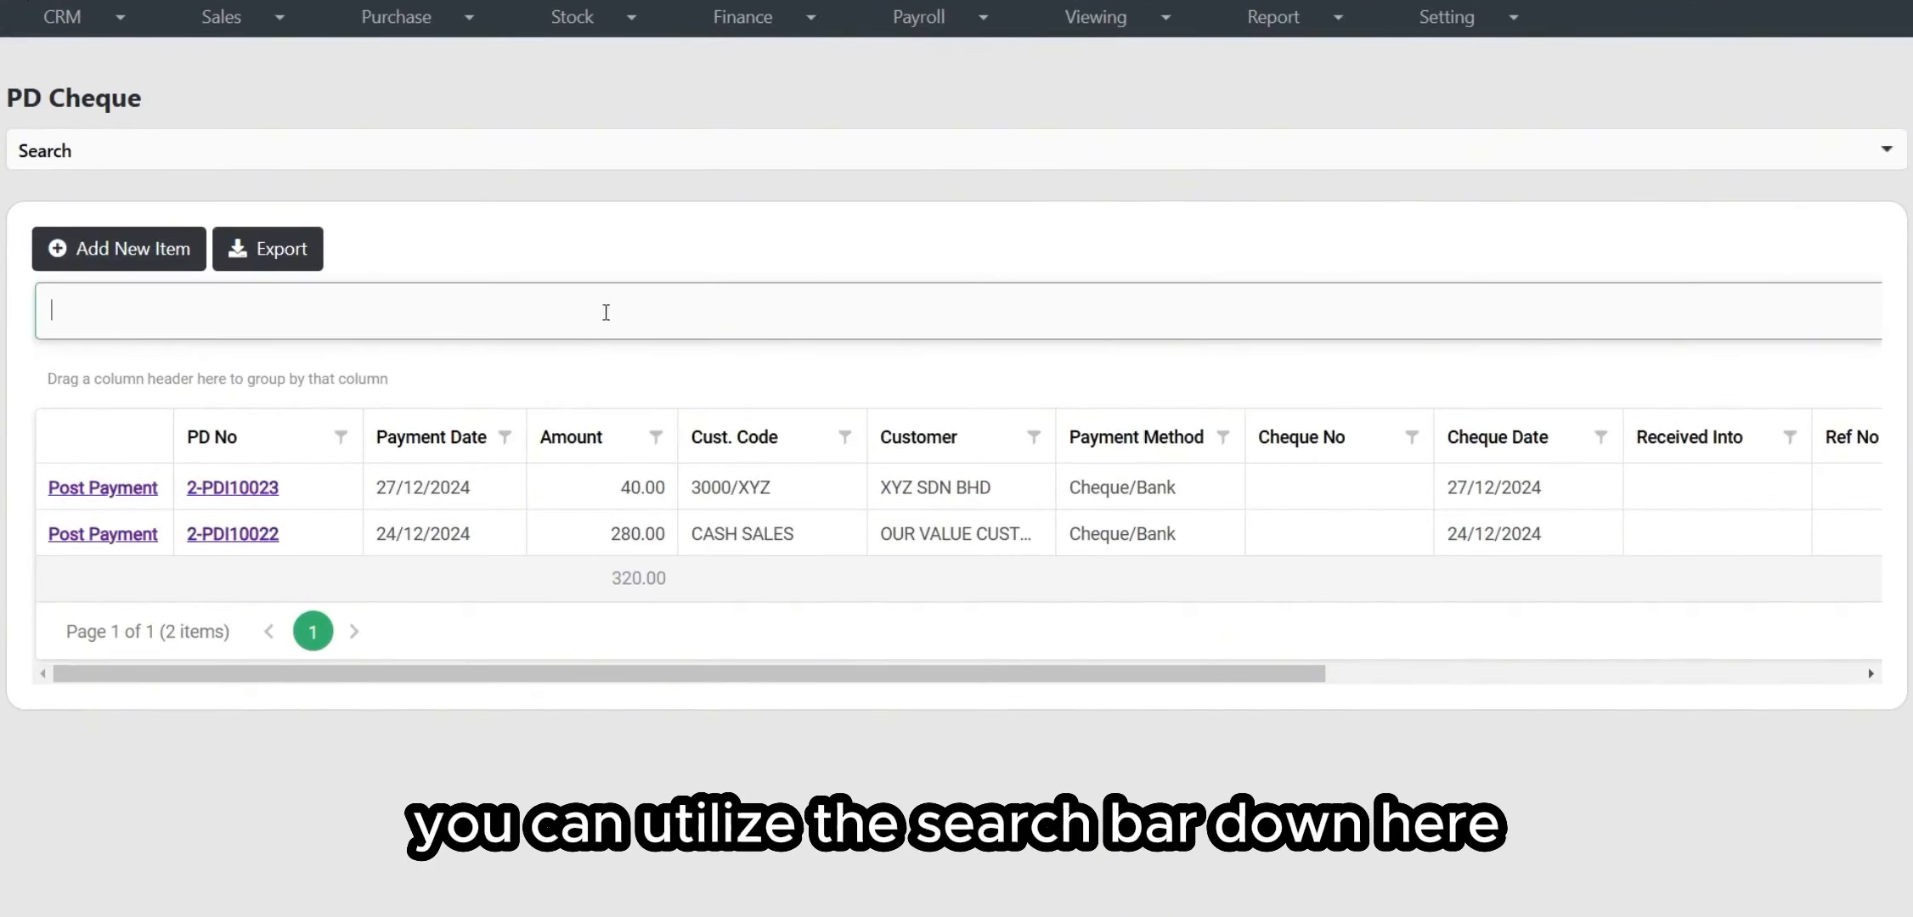
click(631, 155)
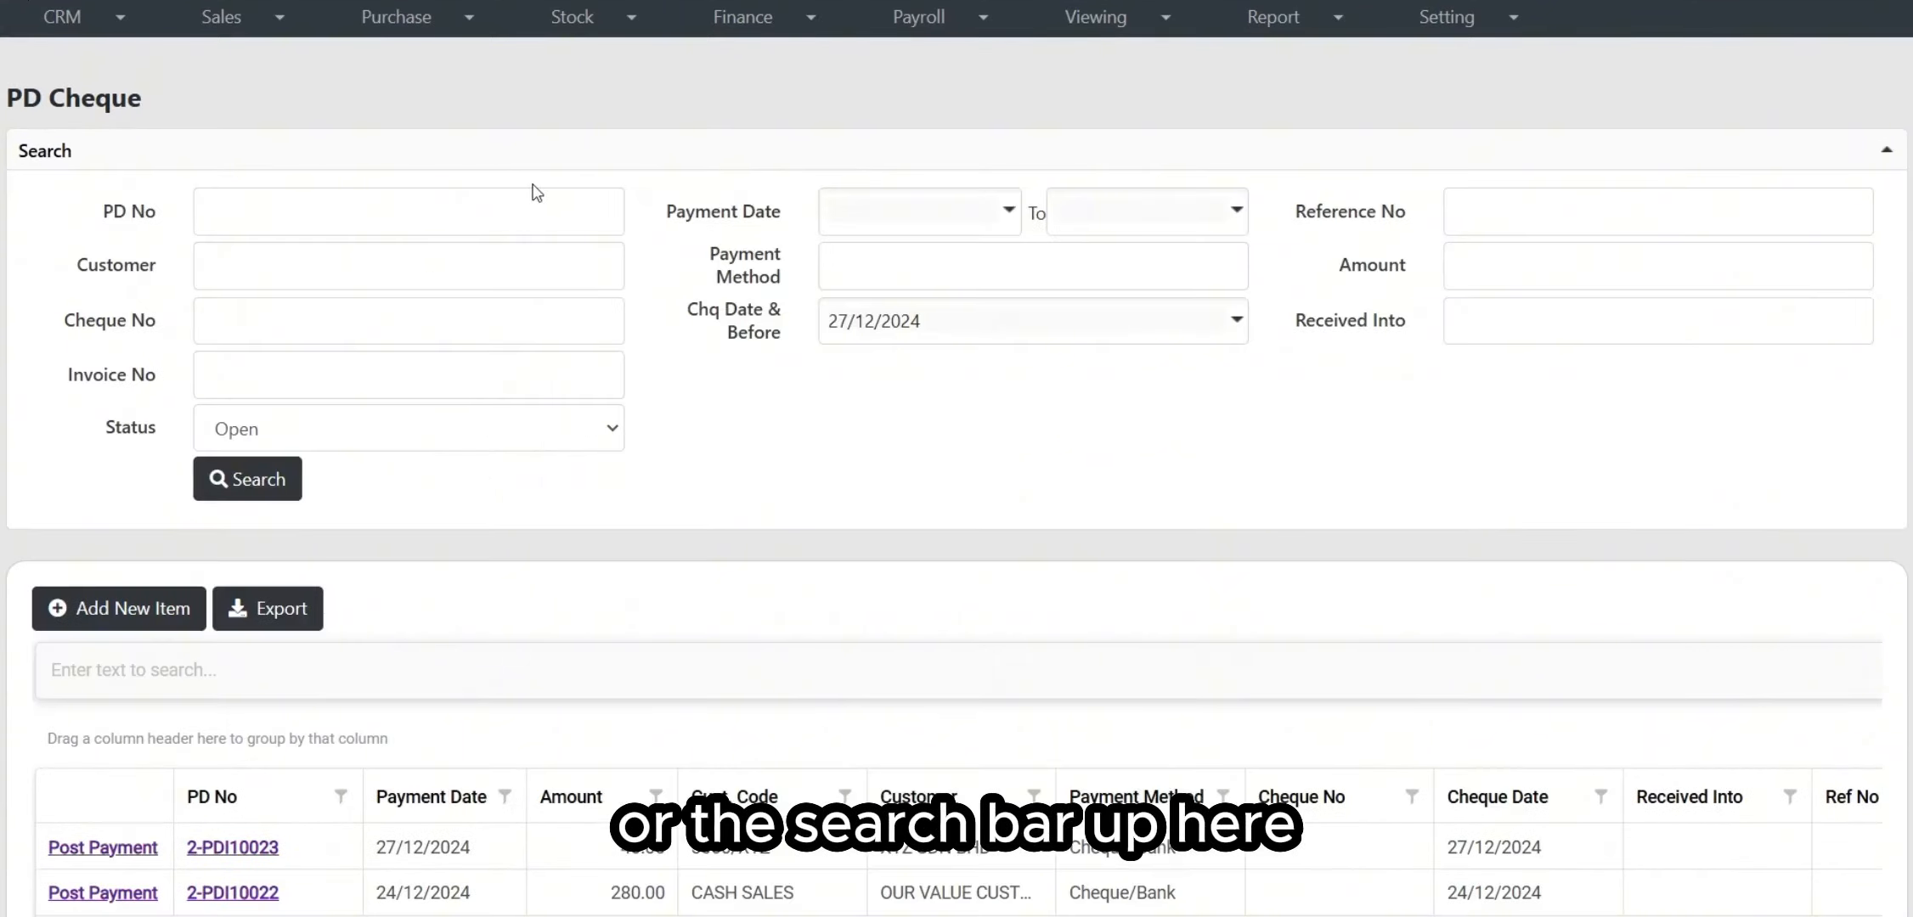
scroll(539, 193, down, 1)
scroll(547, 195, down, 1)
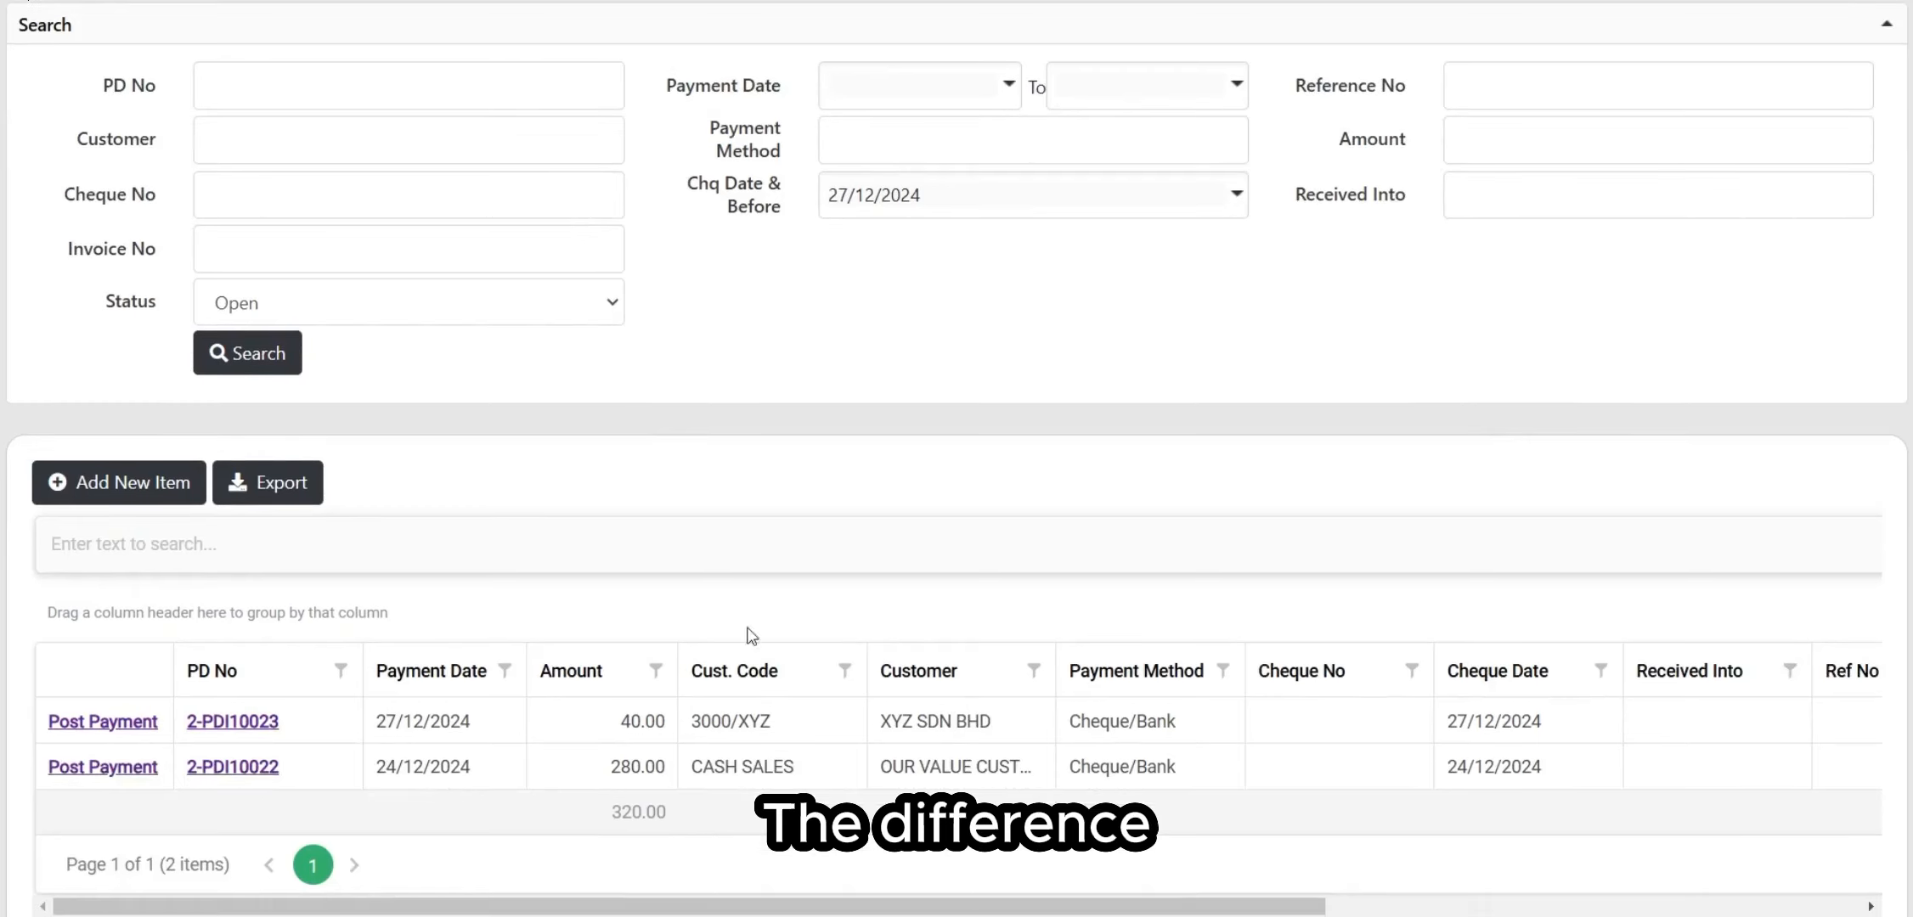
click(700, 547)
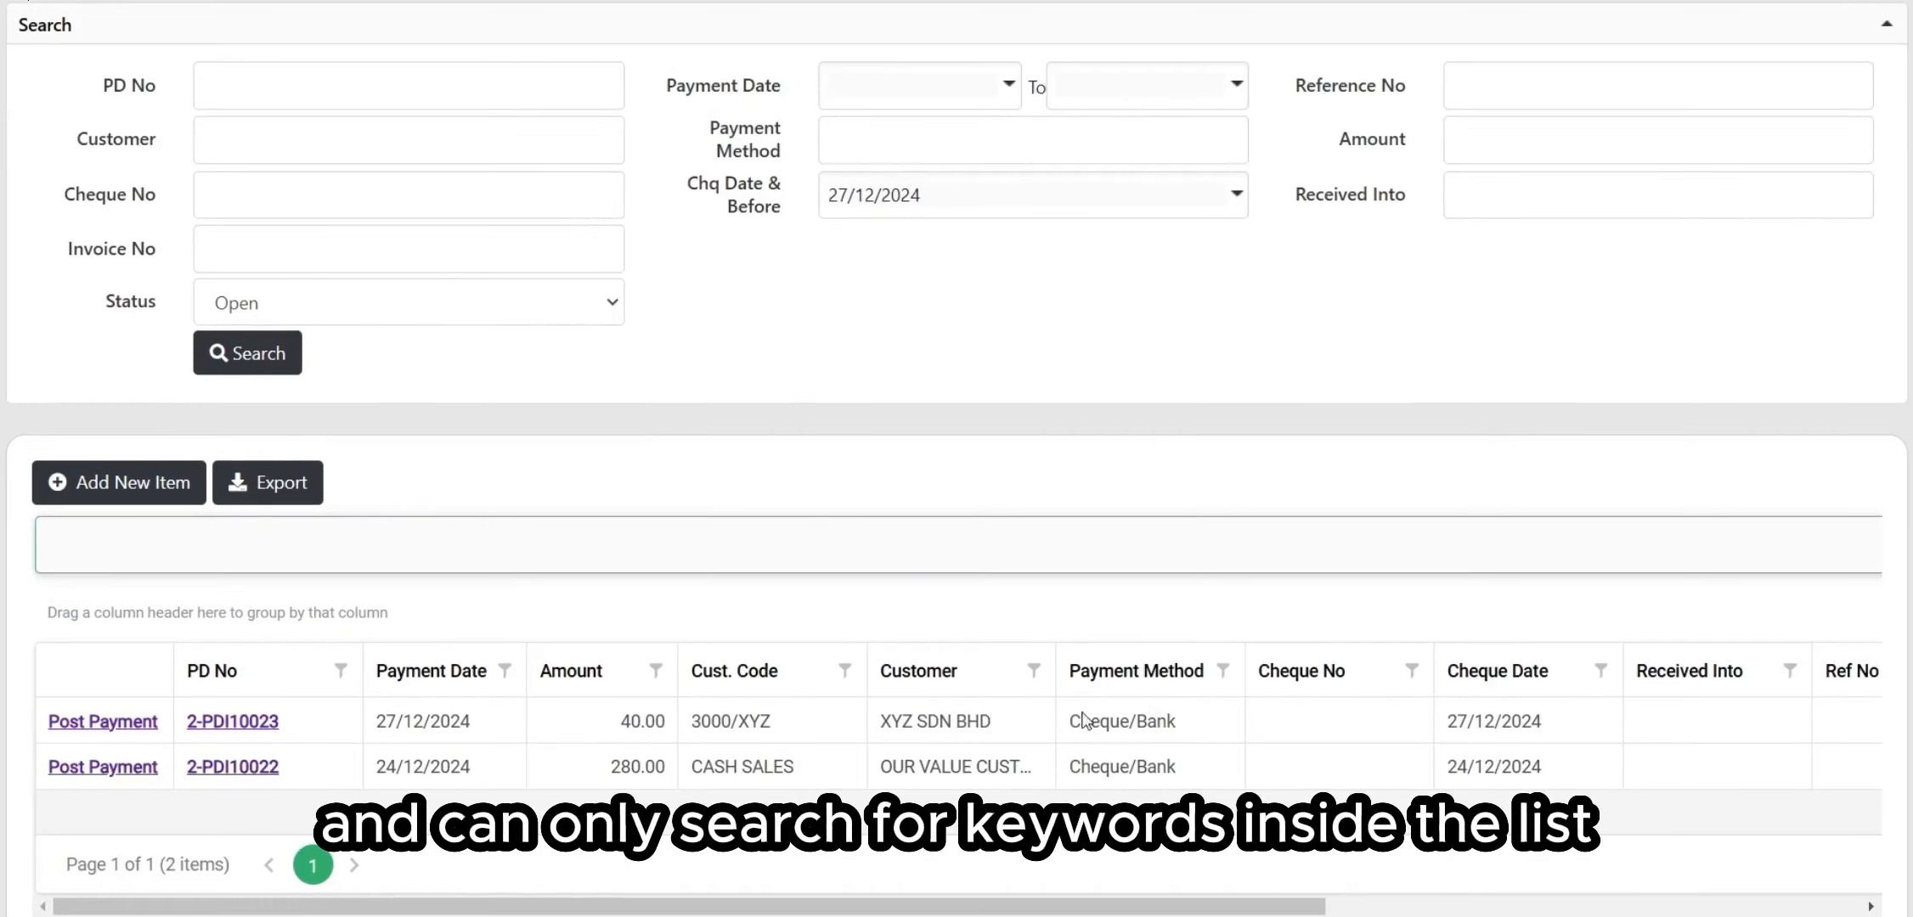
scroll(999, 666, up, 2)
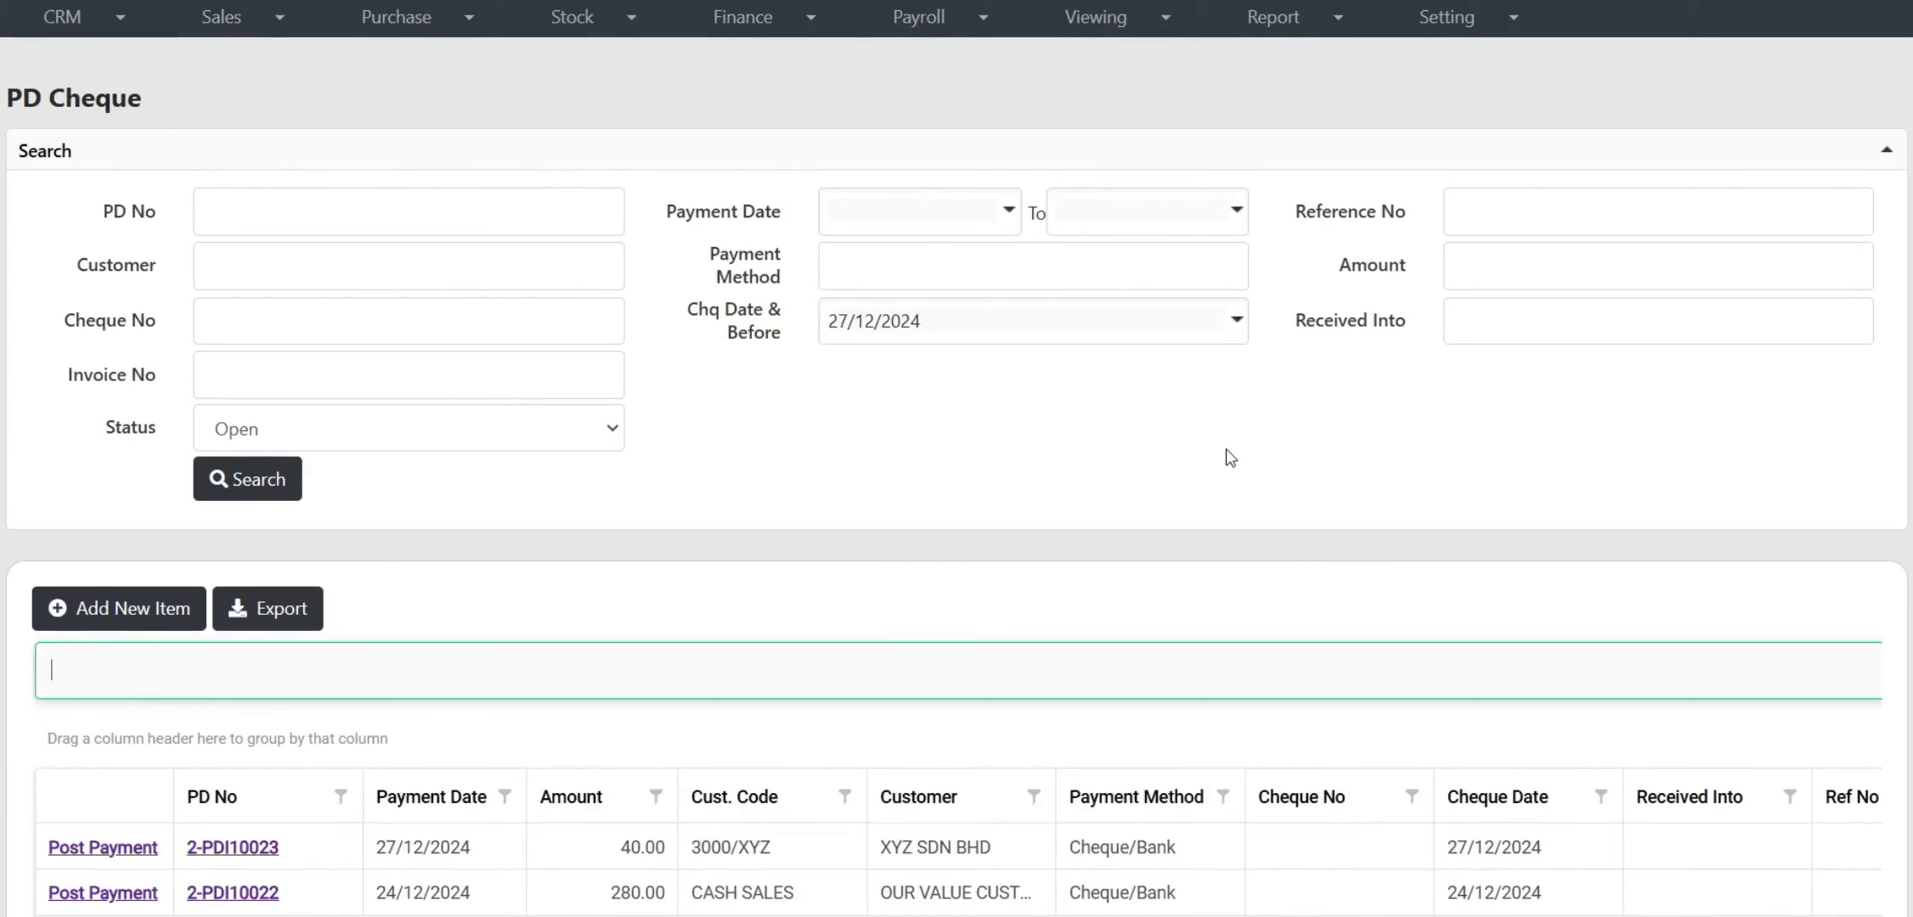
scroll(608, 691, down, 3)
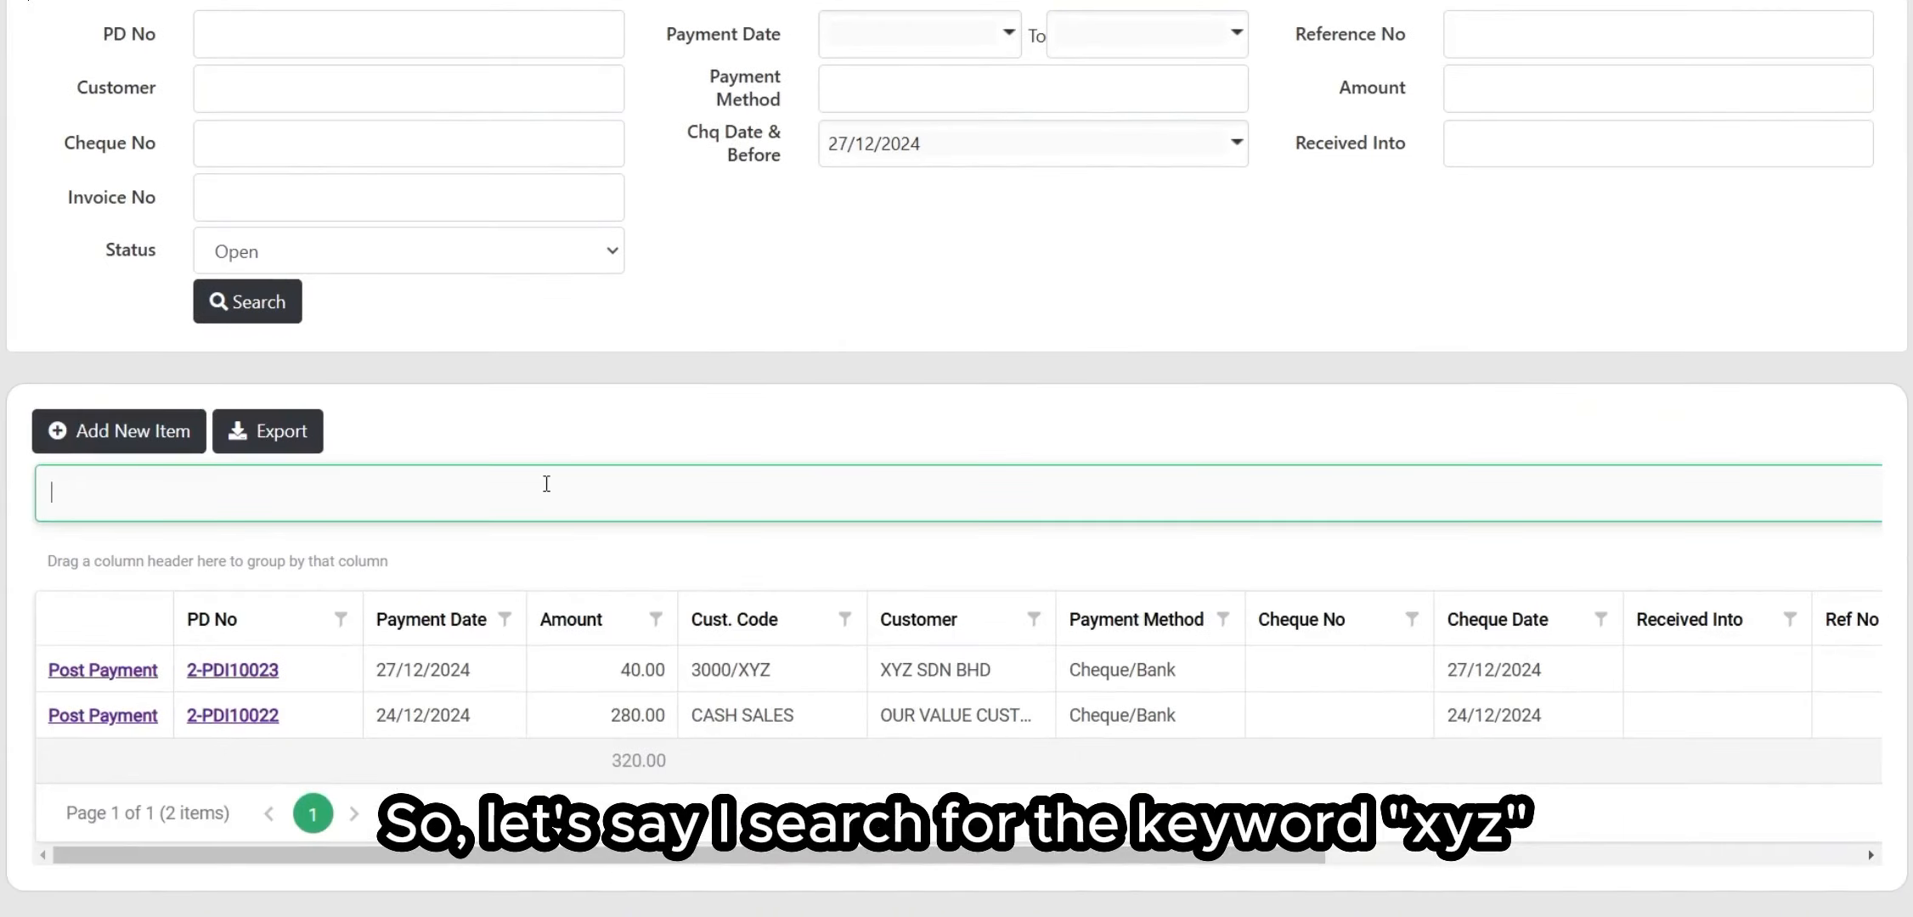
text(xyz)
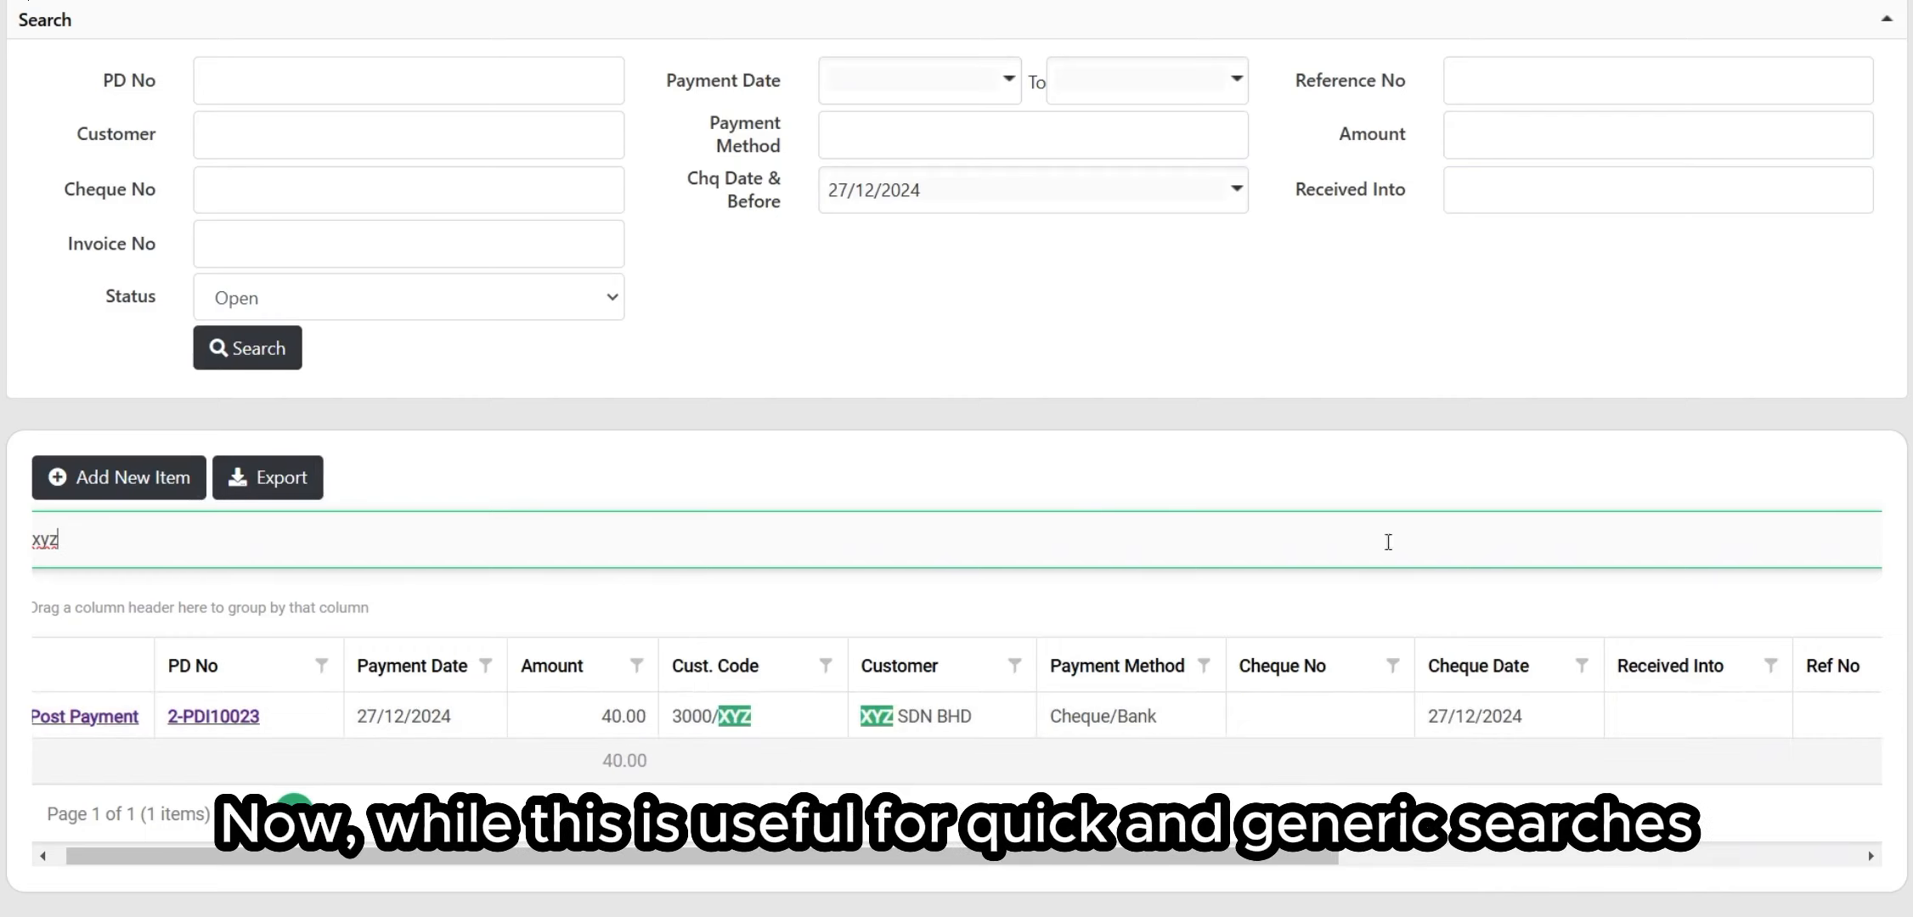
scroll(1478, 528, right, 10)
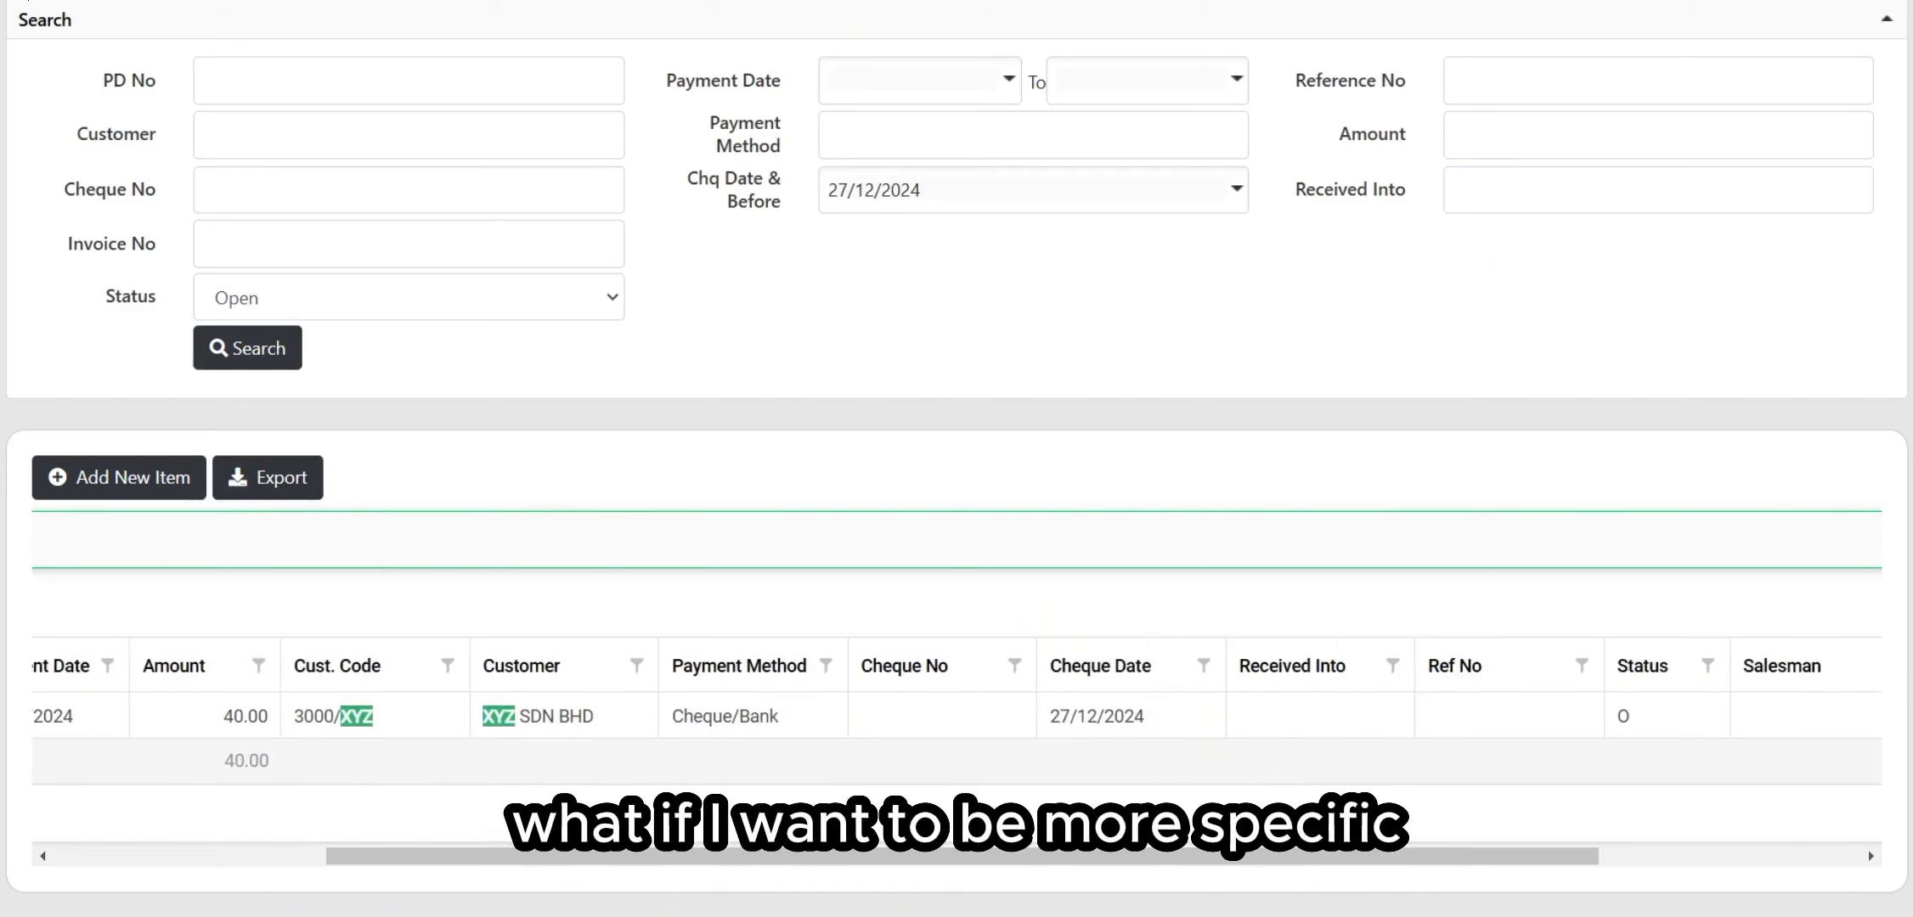
click(1857, 539)
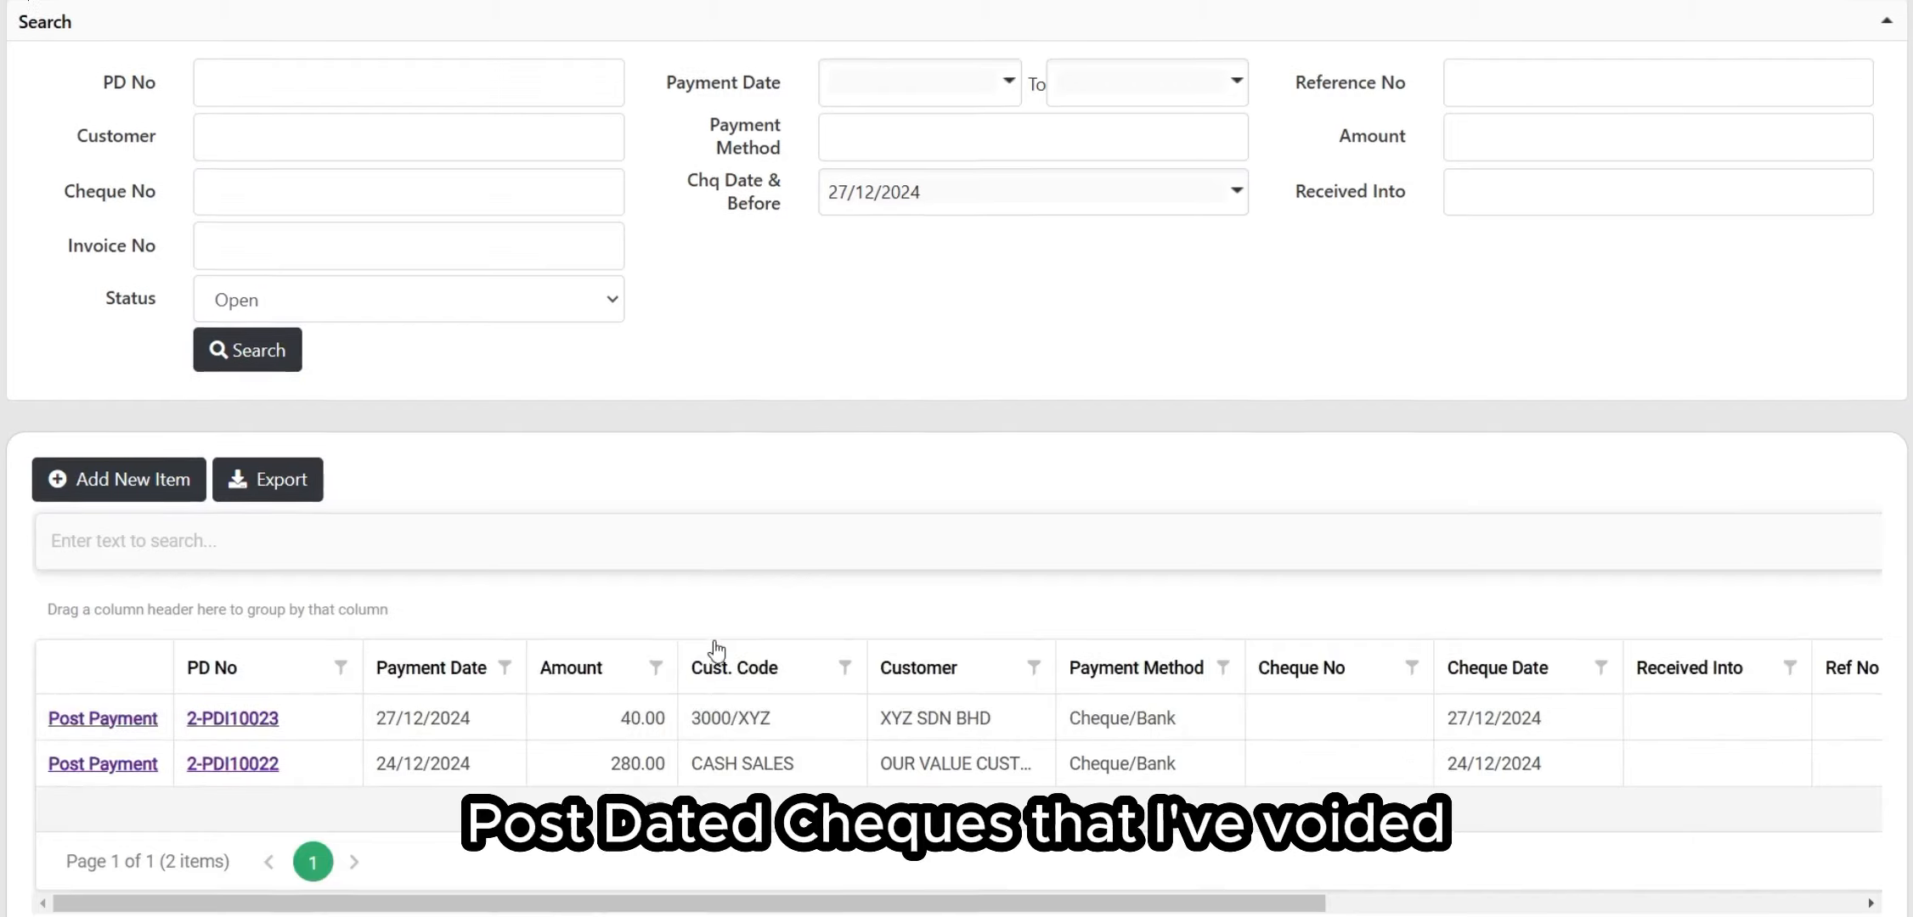
Step: Filter the PD Cheque list by Void status and review the results
scroll(60, 346, up, 1)
drag(105, 423, 164, 432)
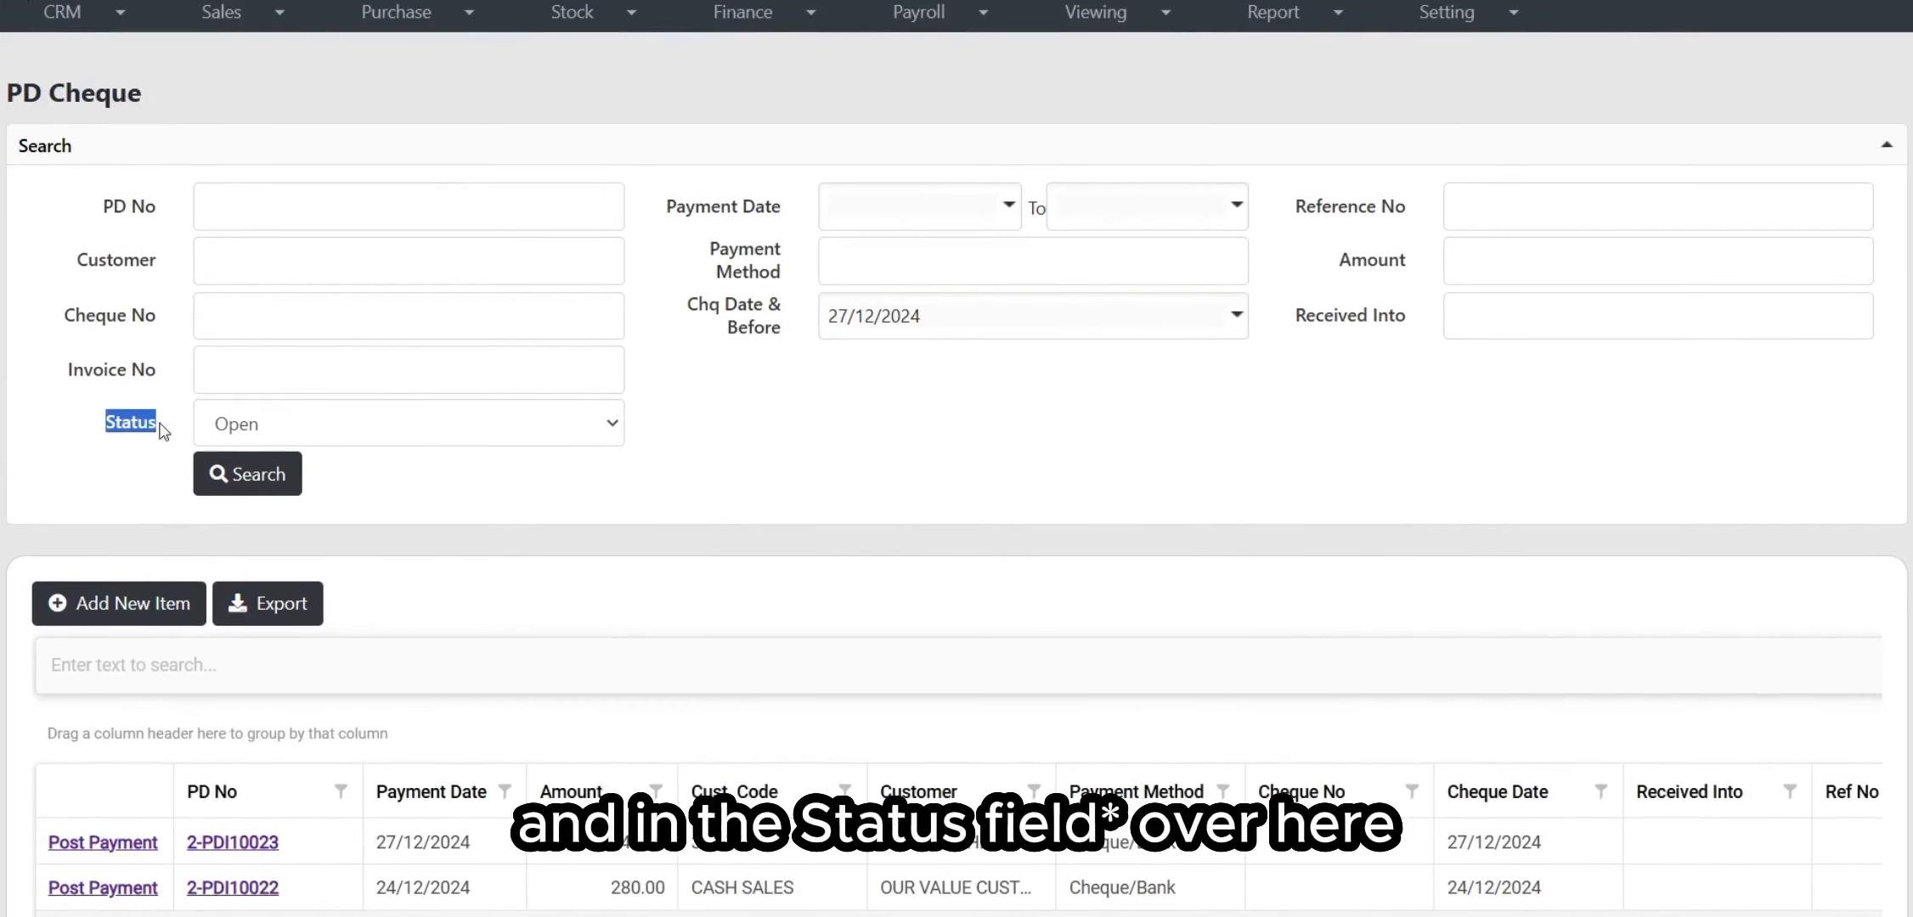
click(491, 467)
click(486, 438)
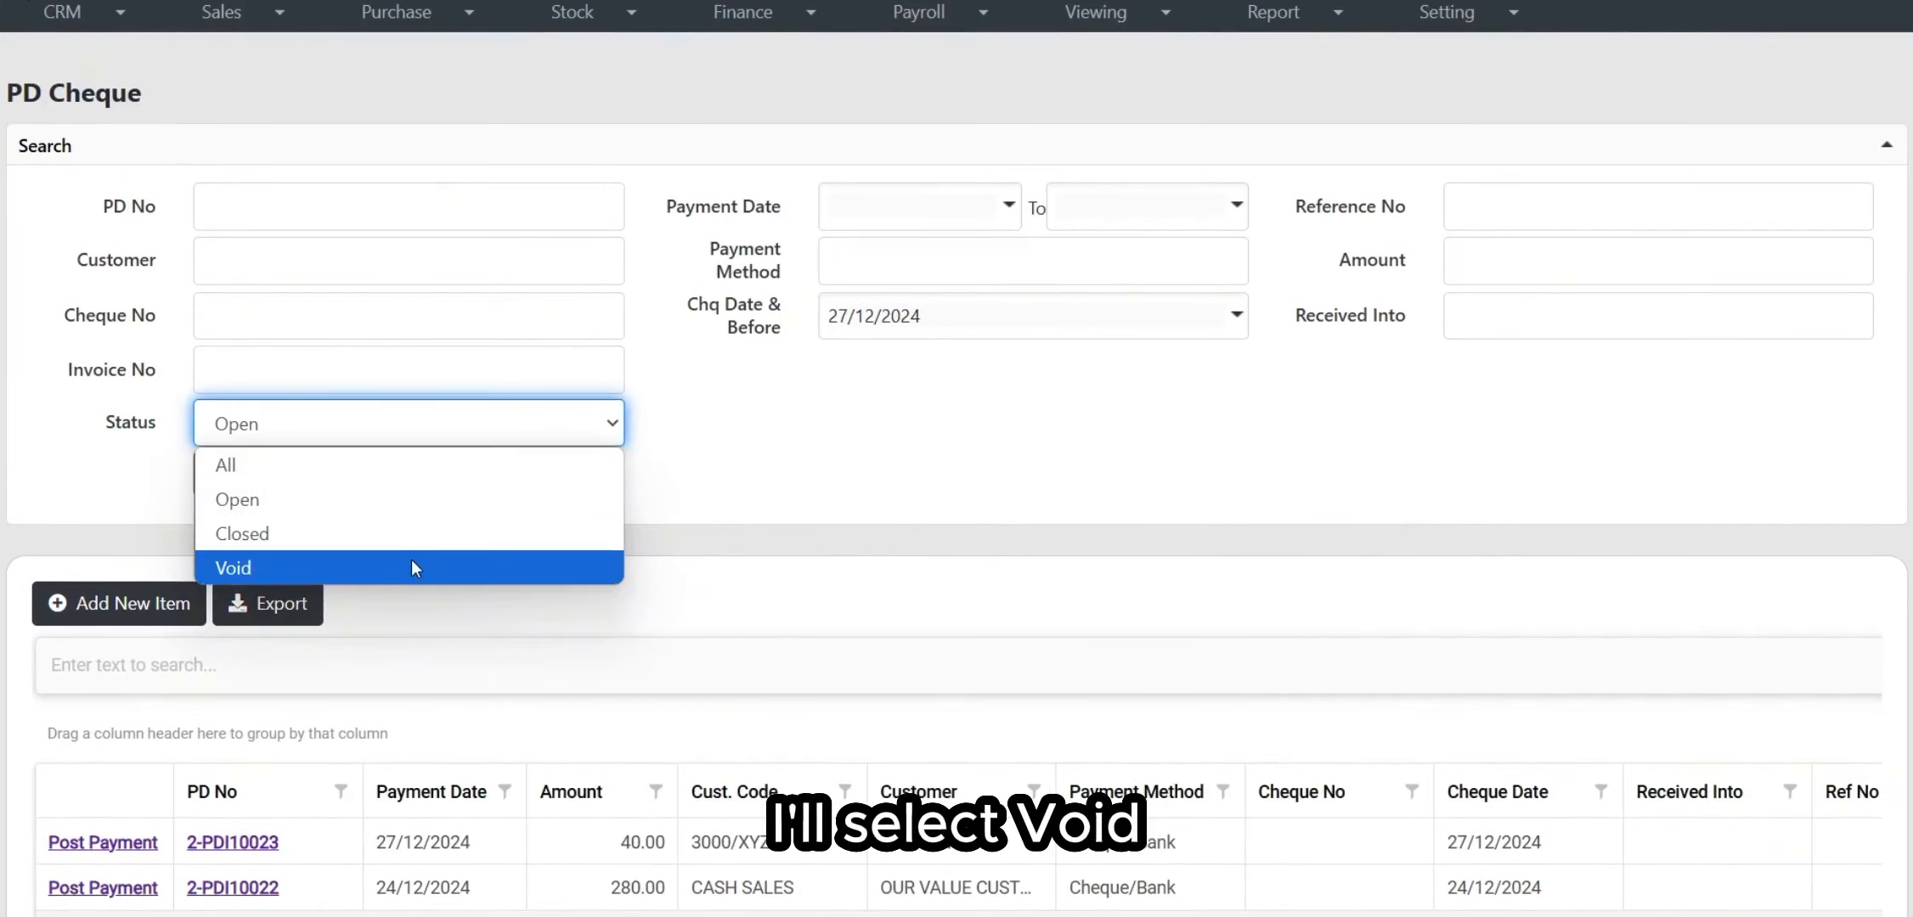
click(414, 561)
click(263, 474)
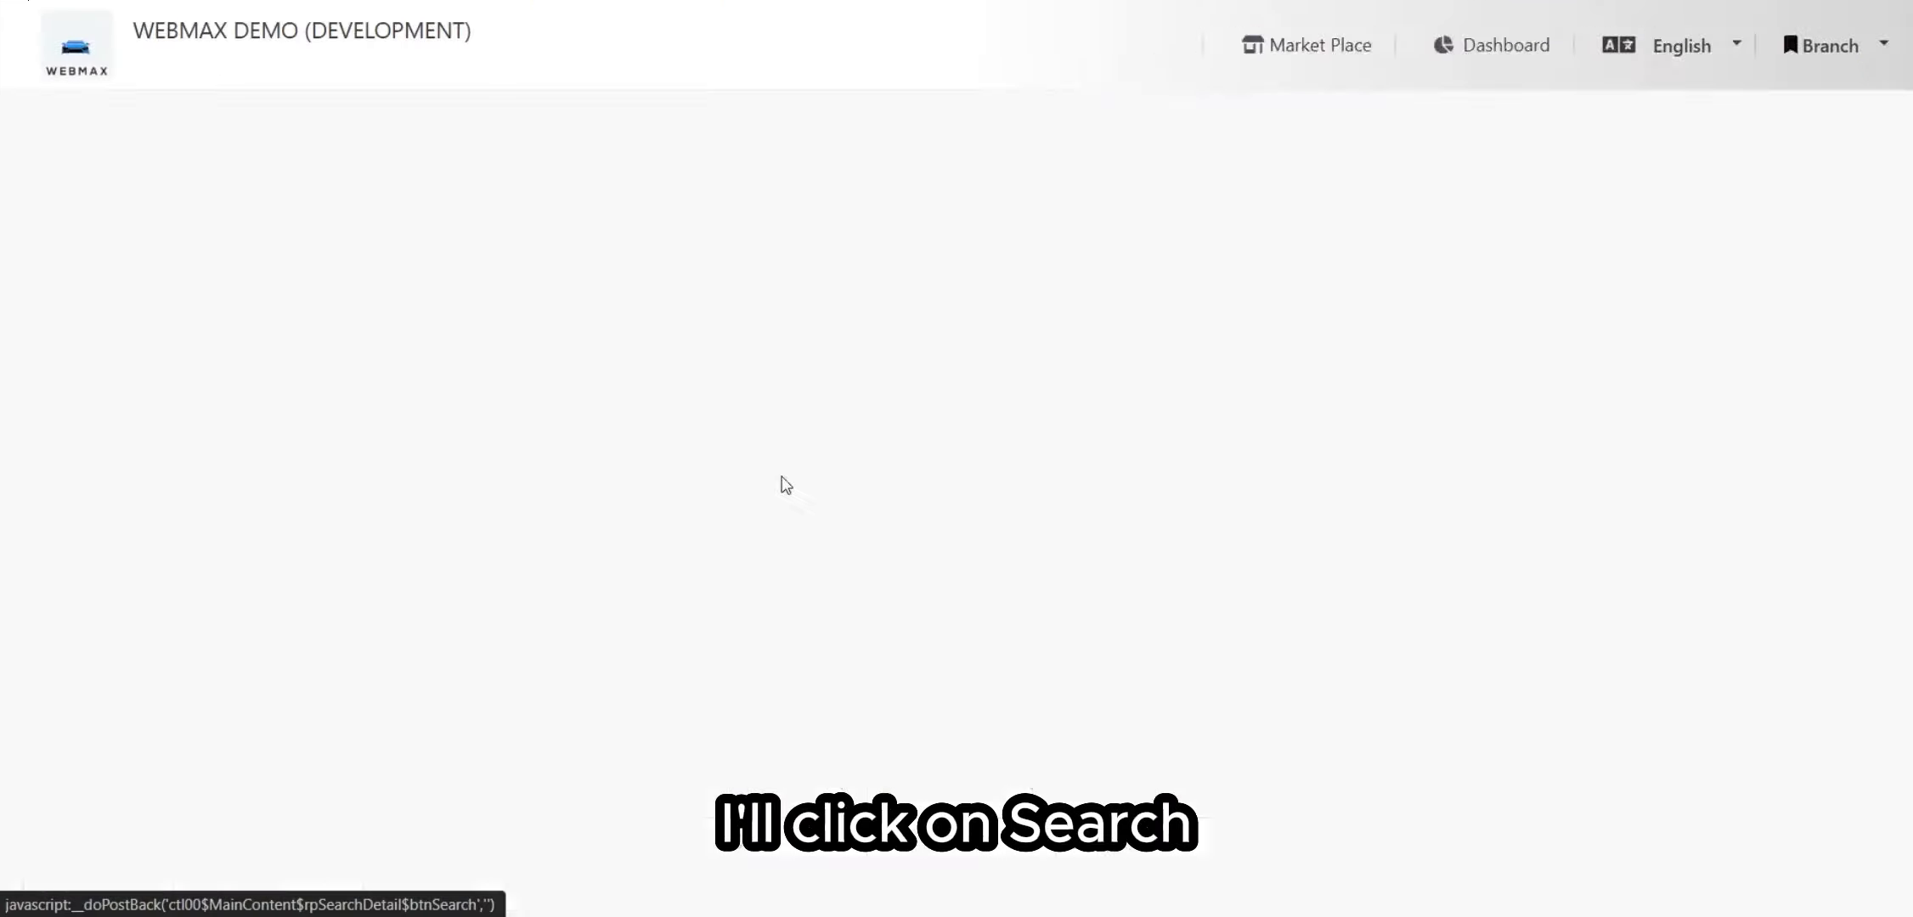
scroll(934, 578, down, 1)
scroll(1110, 641, up, 1)
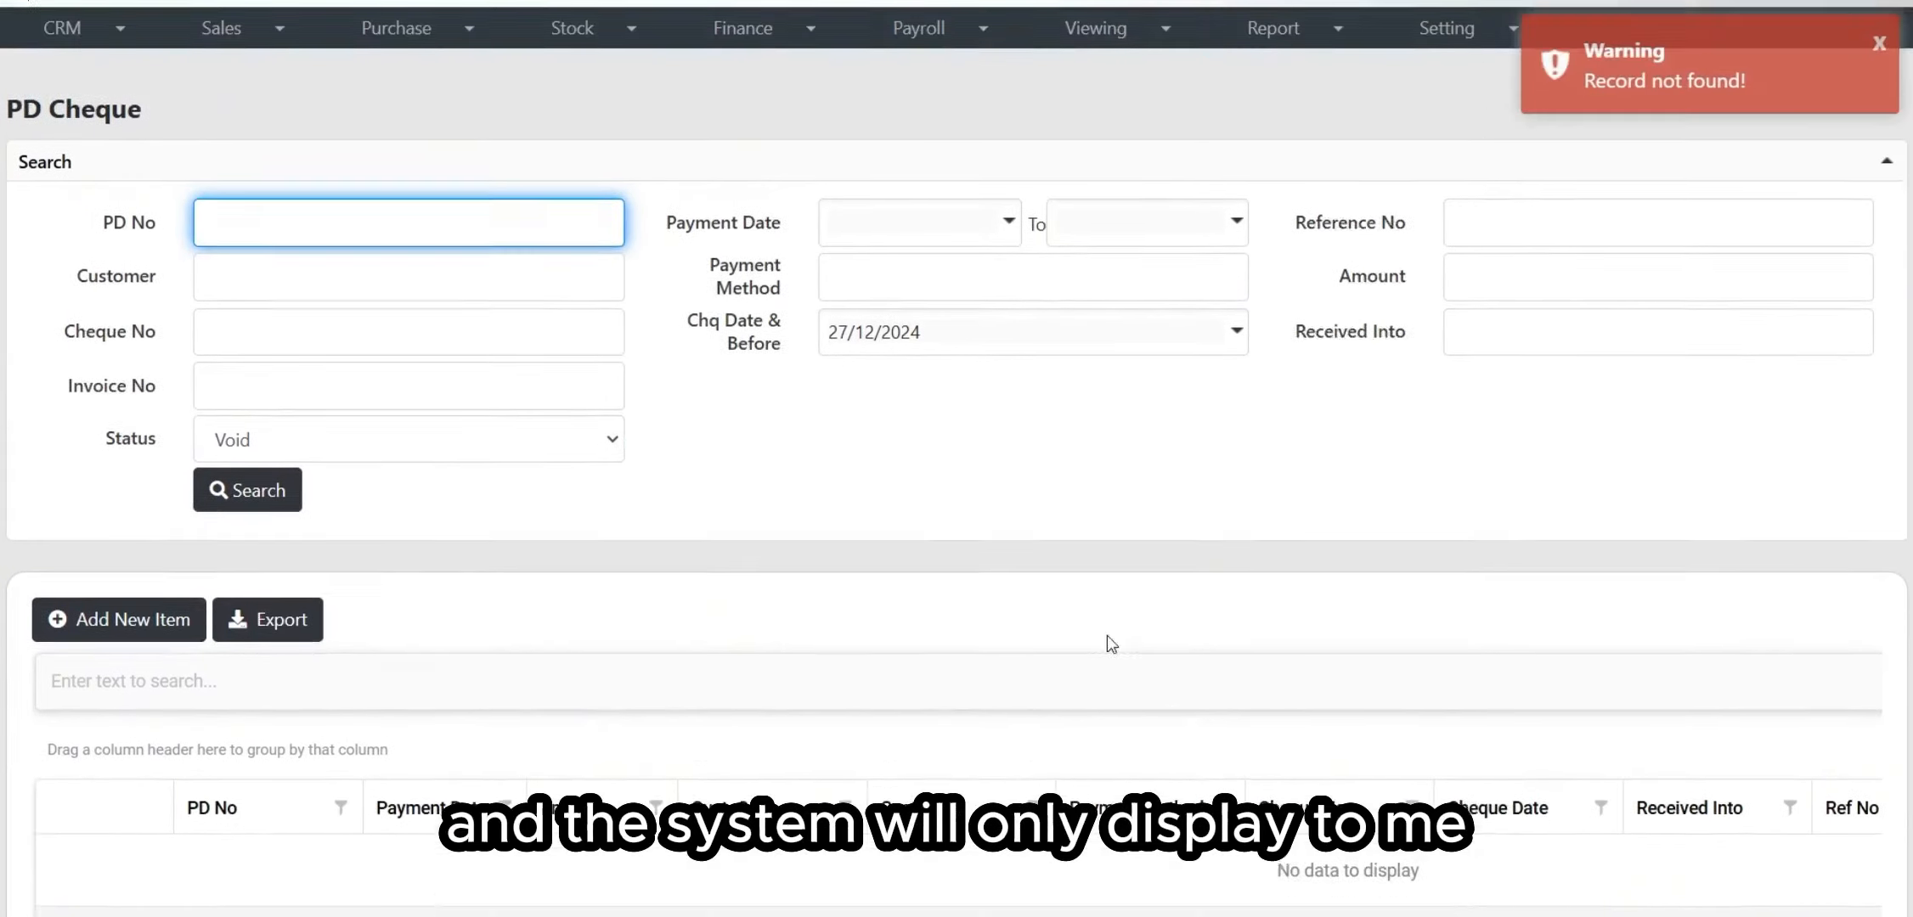
scroll(1021, 415, down, 1)
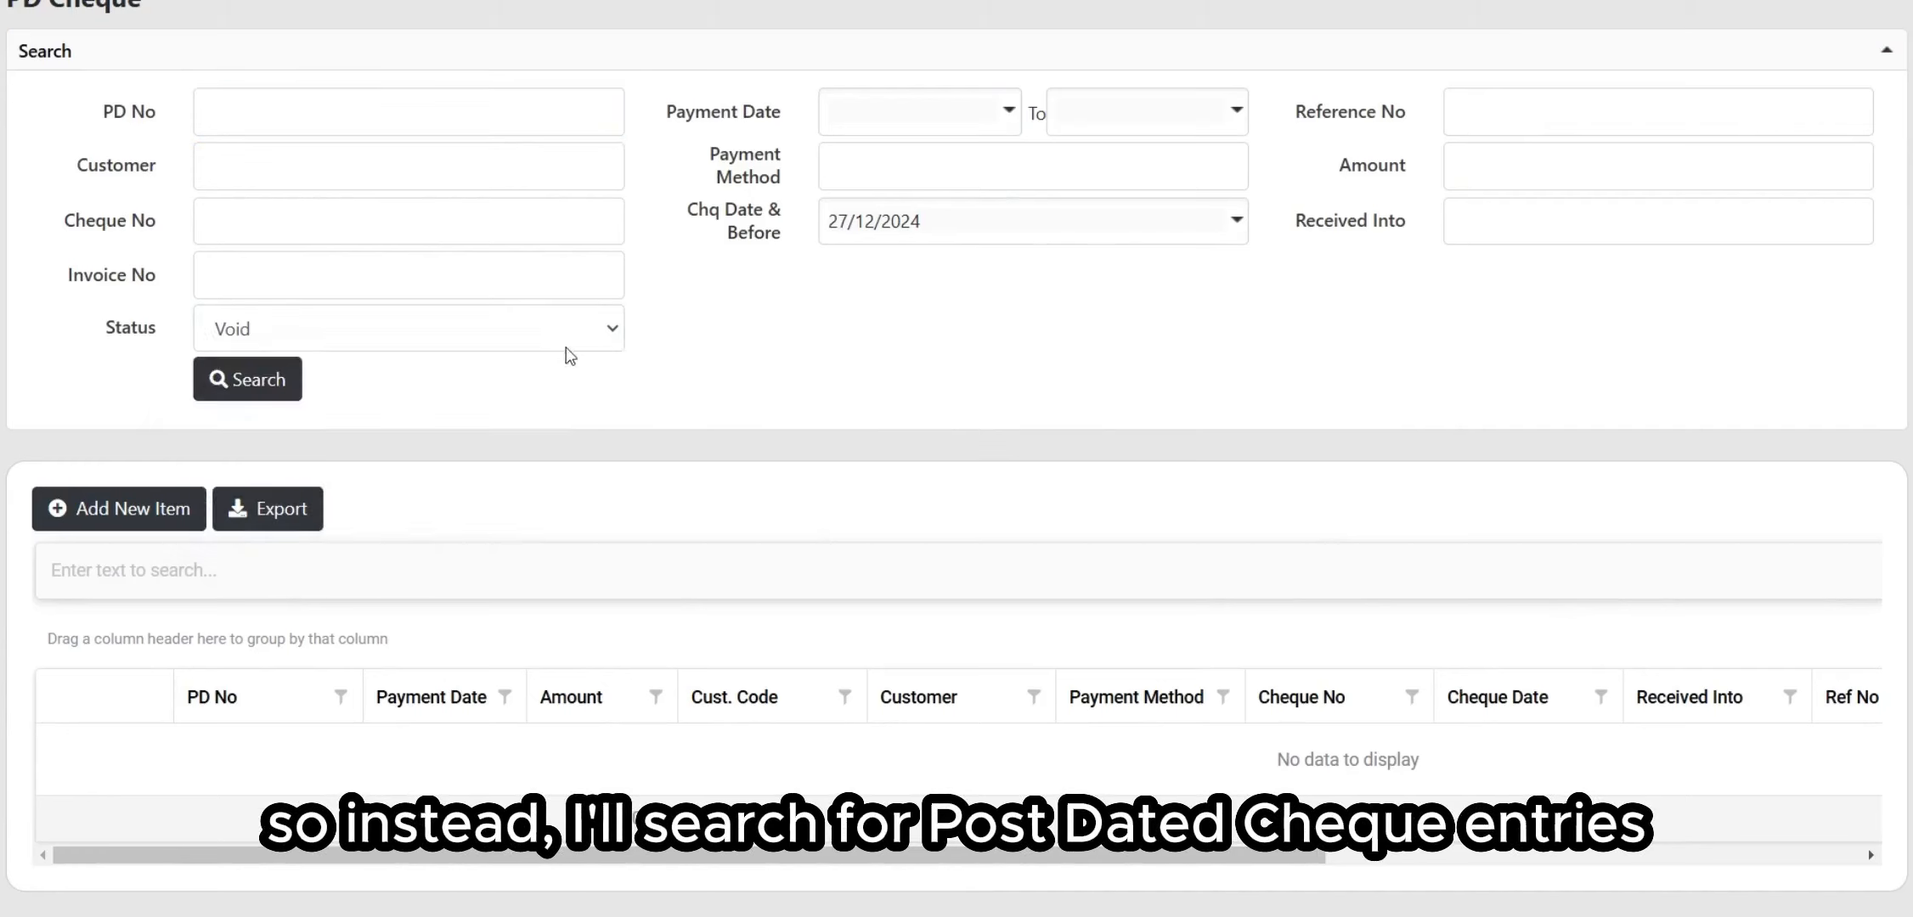
Step: Switch the status filter to Closed, showing three cheques totalling 891.50
click(548, 333)
click(470, 438)
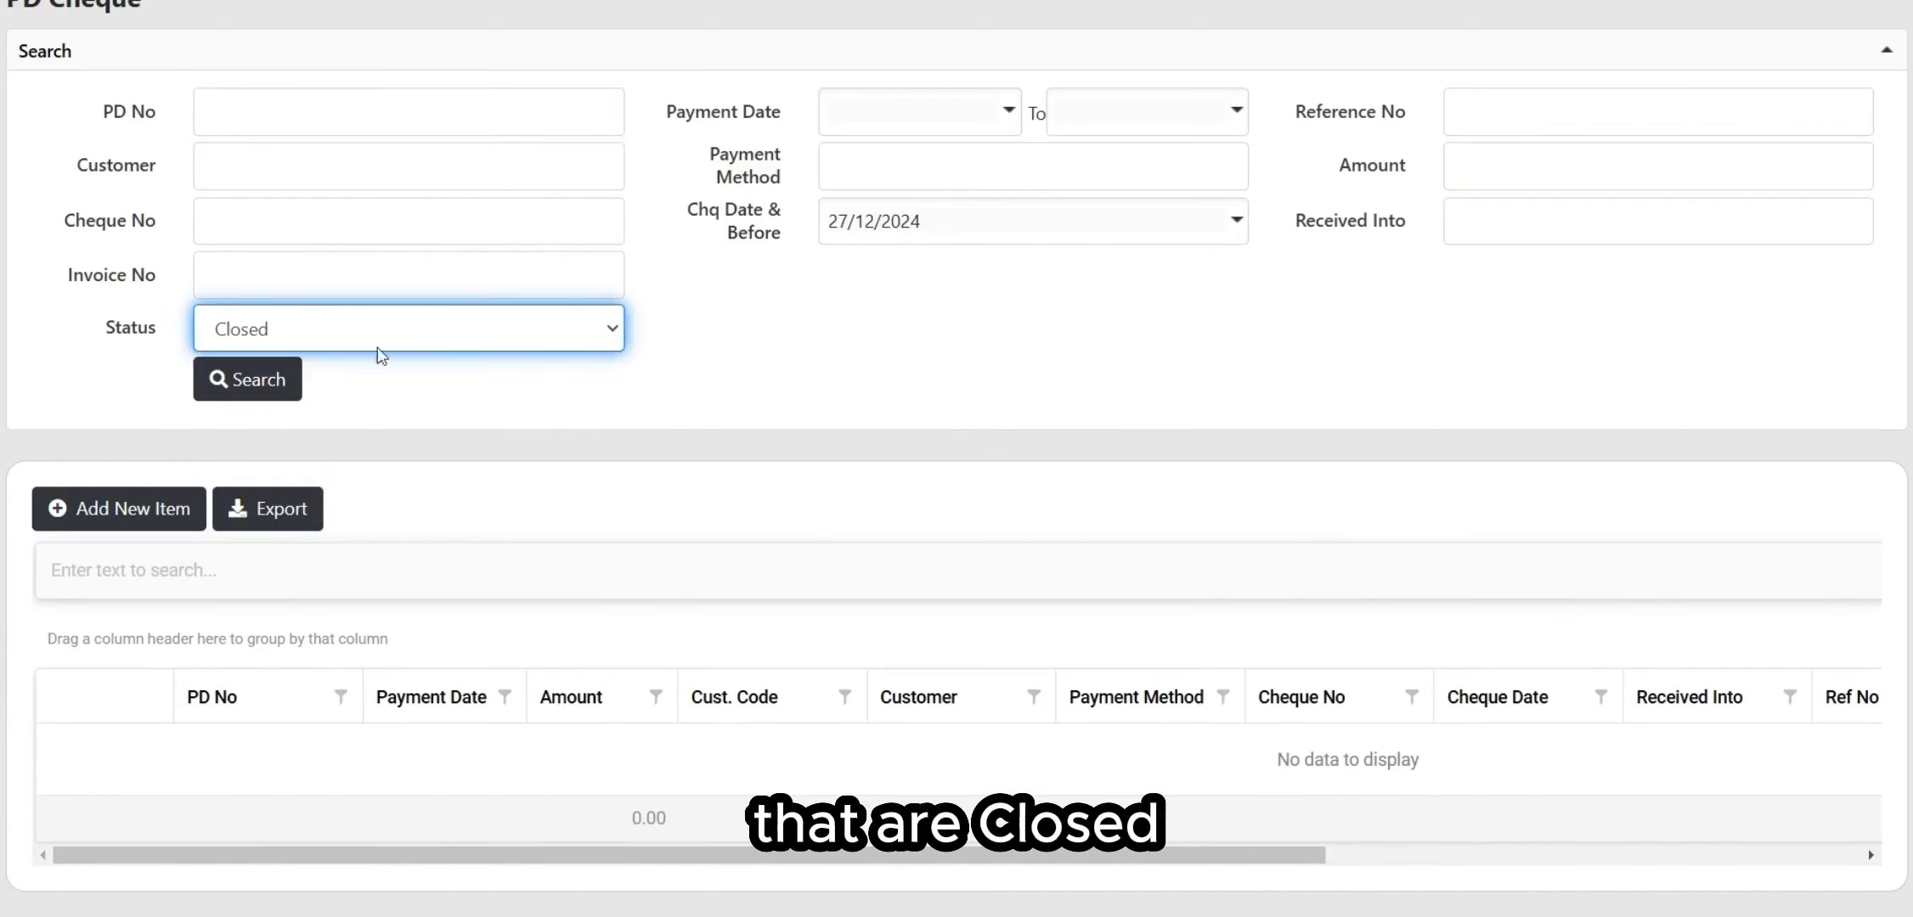
click(287, 379)
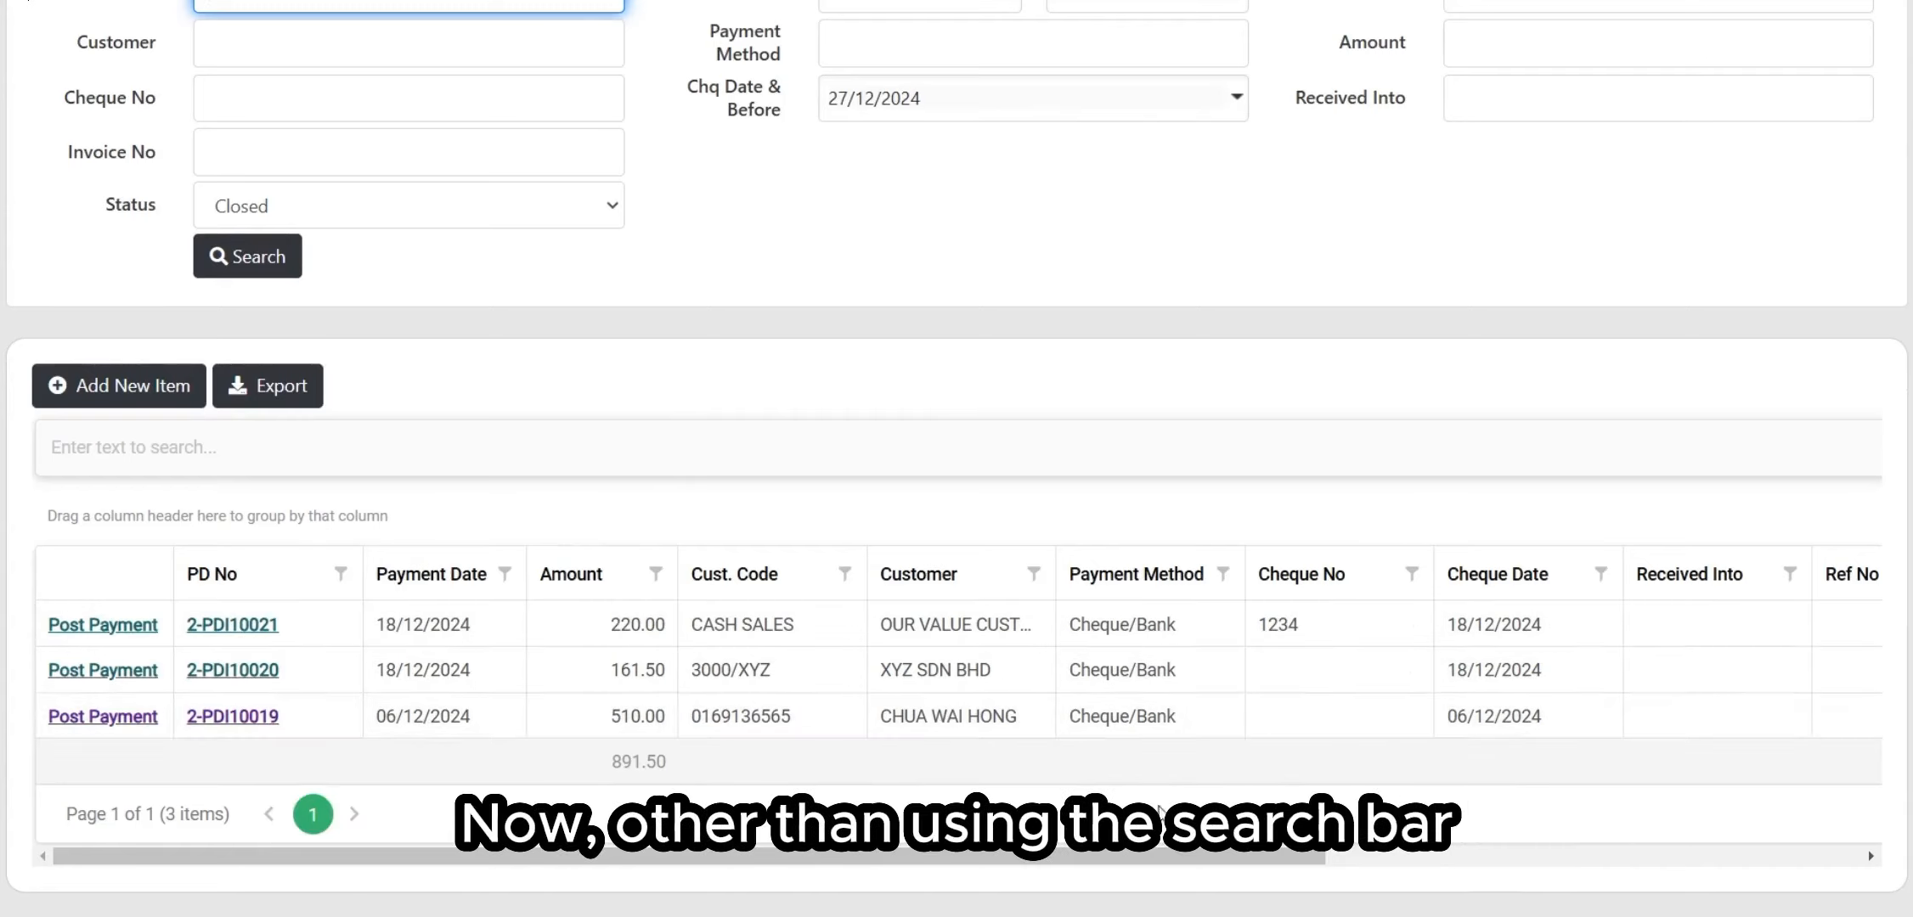
Step: Filter the Customer column to two customers, including OUR VALUE CUSTOMEER
scroll(799, 478, up, 3)
scroll(833, 462, down, 3)
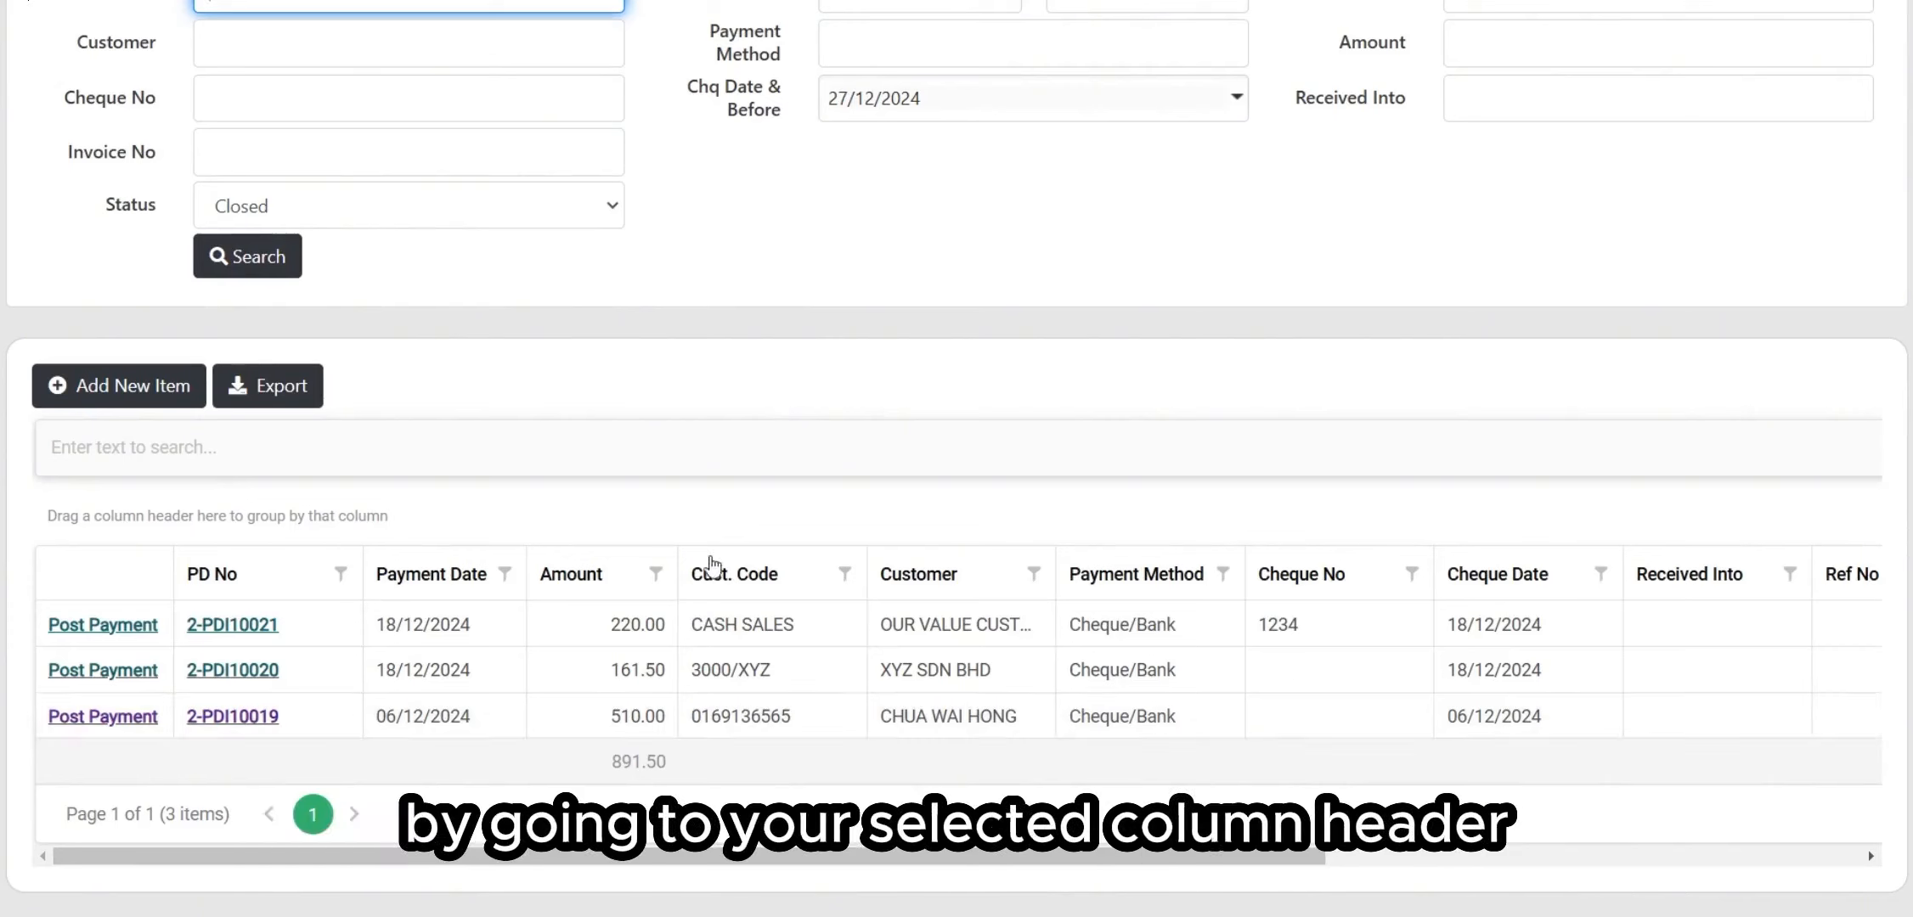
click(1034, 575)
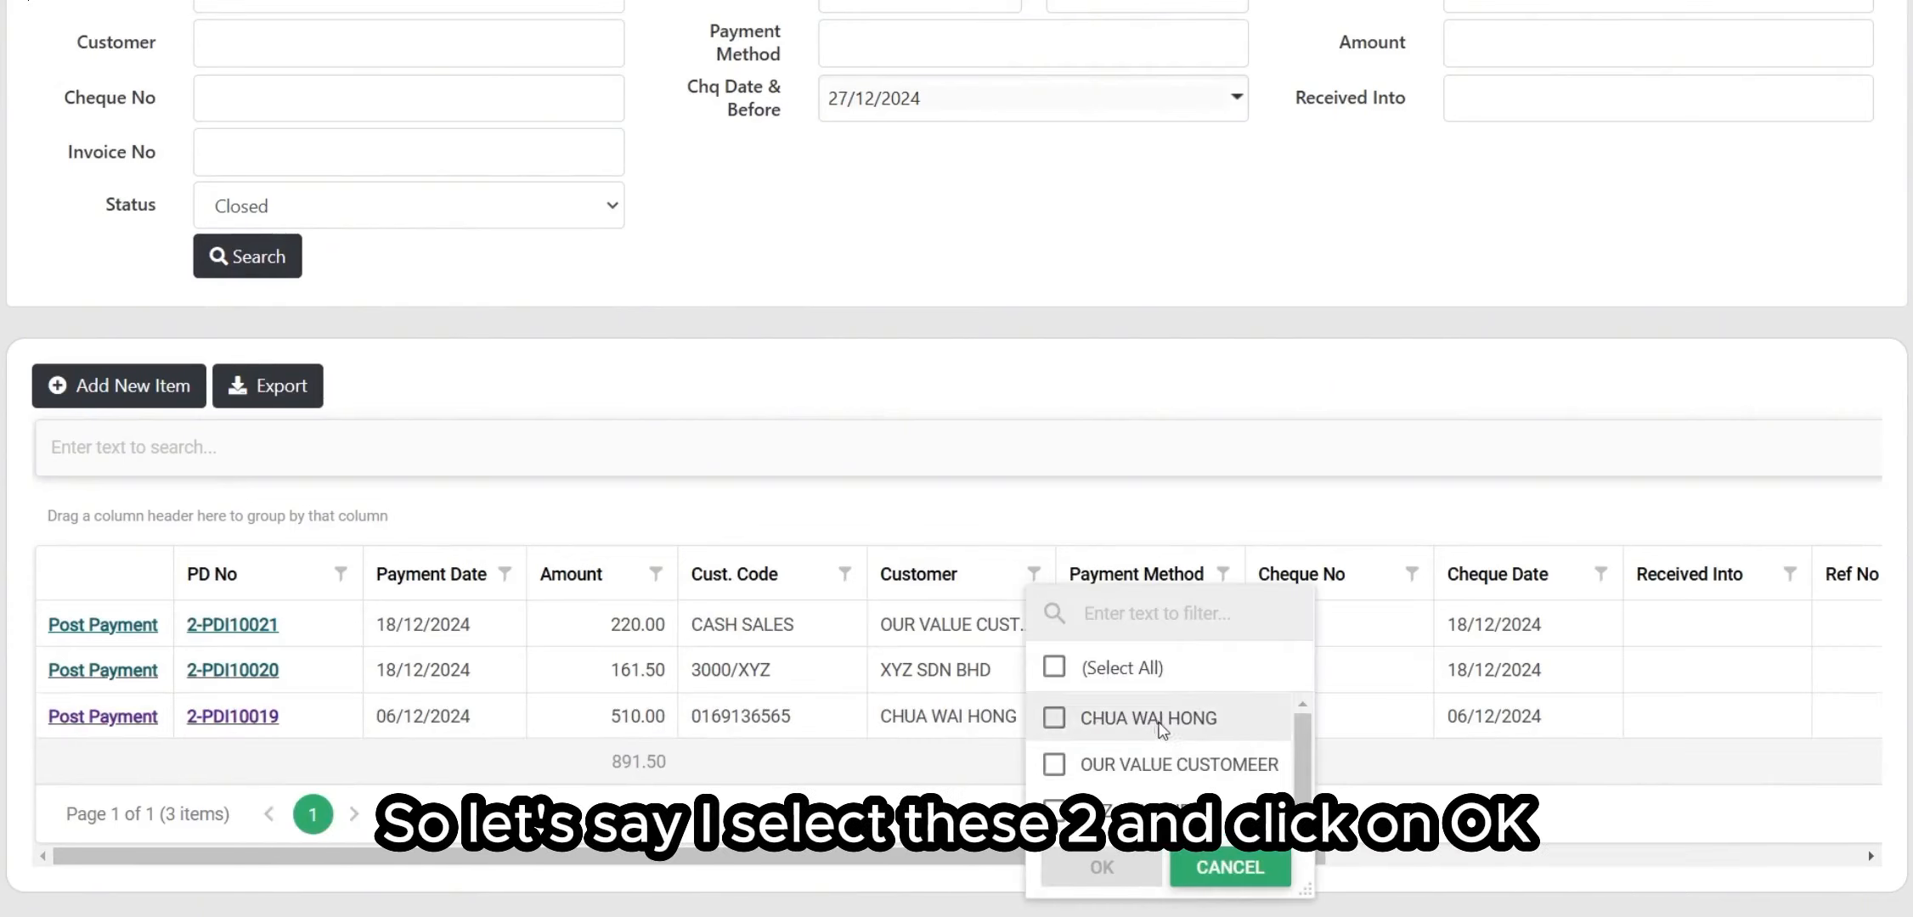
click(1125, 718)
click(1156, 764)
click(1102, 867)
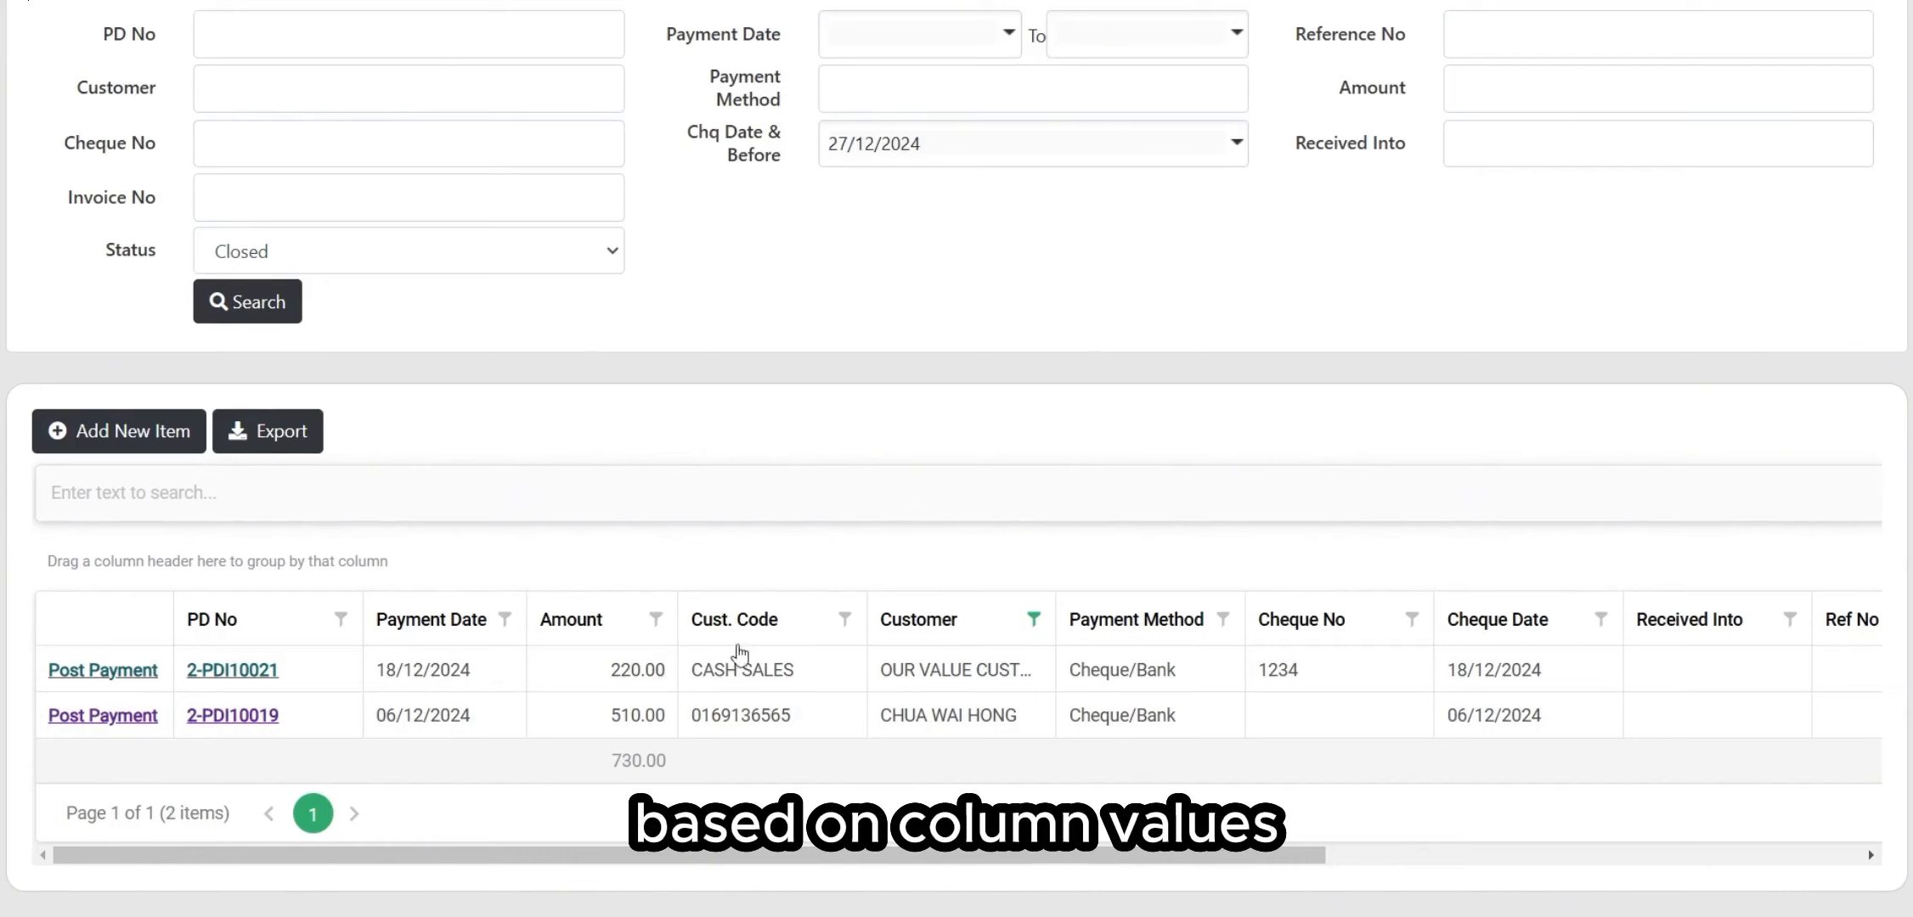
Step: Sort the filtered cheque list by Customer in ascending order
click(900, 625)
click(904, 620)
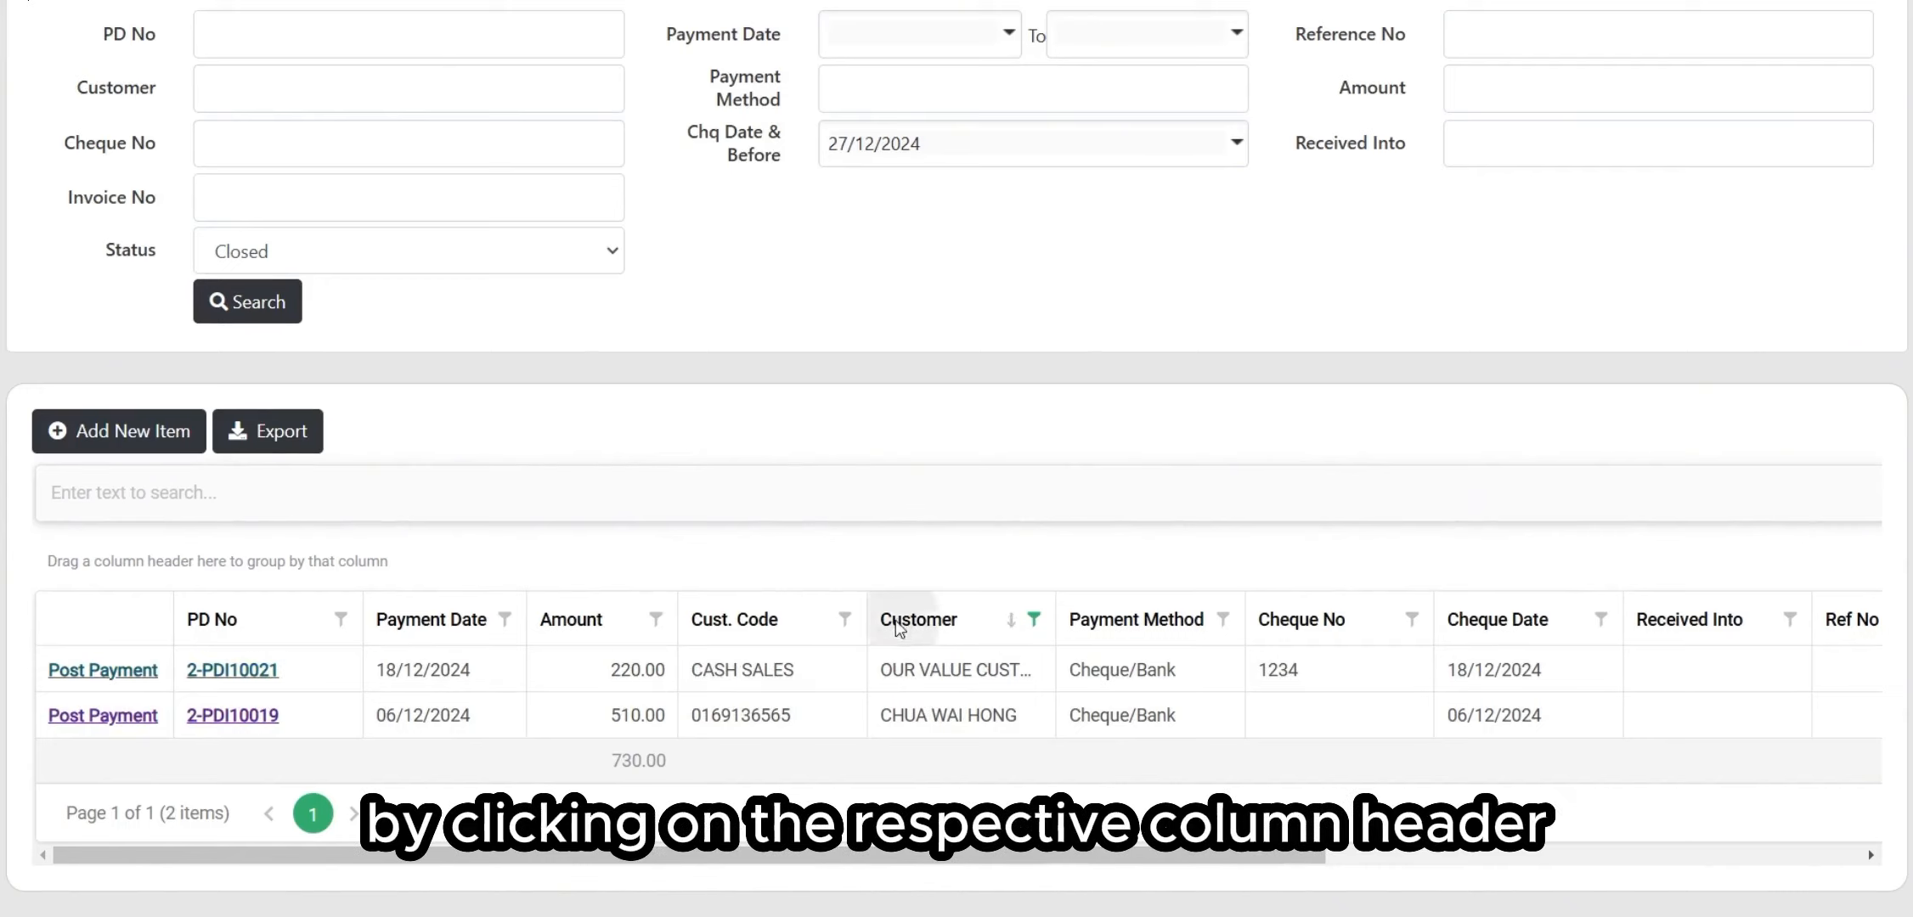
click(907, 615)
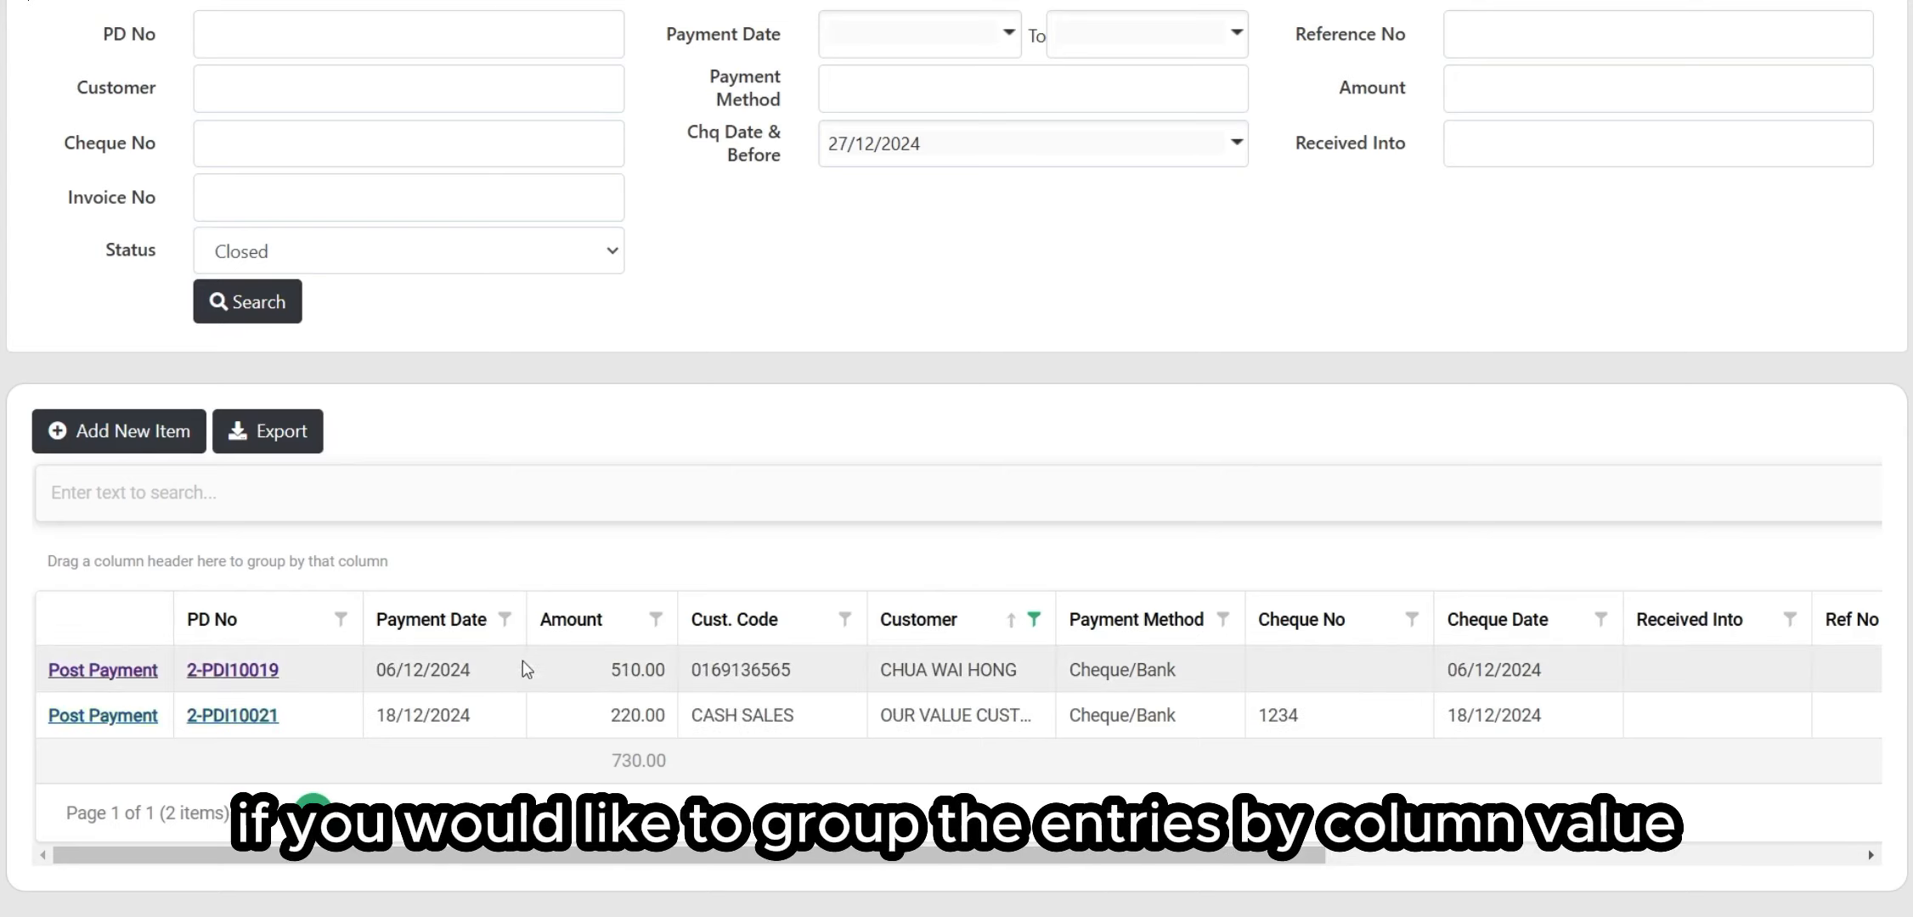
drag(438, 633, 204, 559)
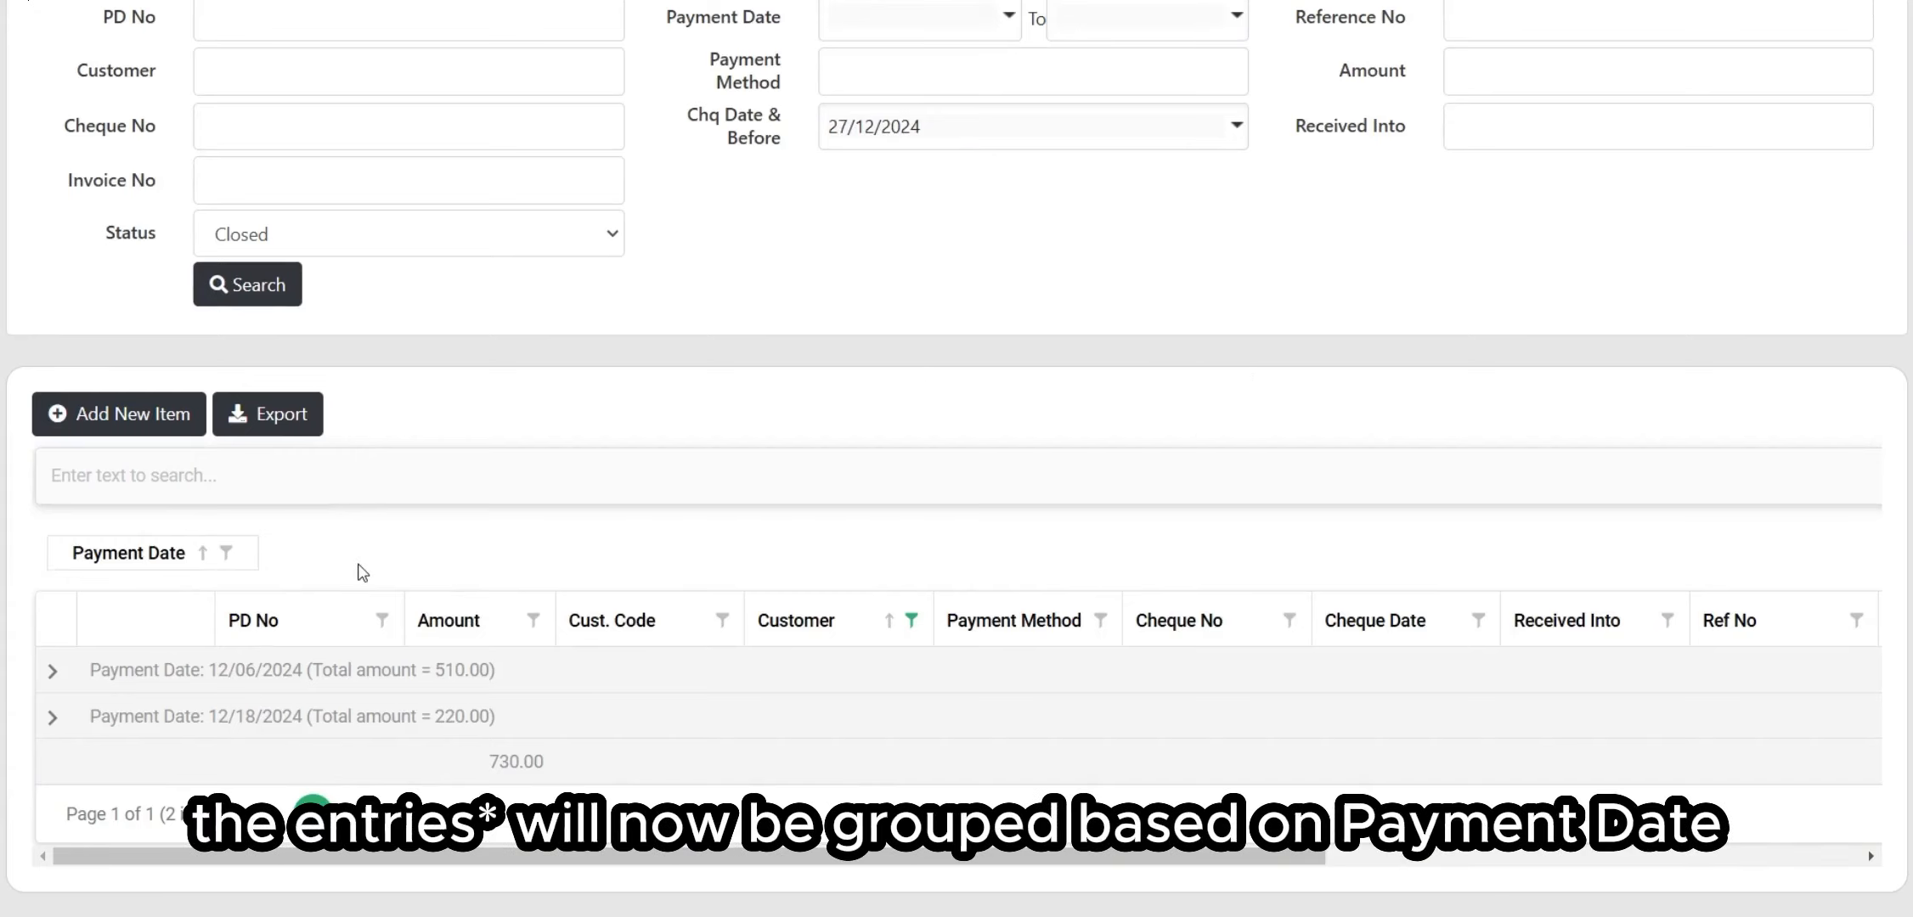
click(53, 673)
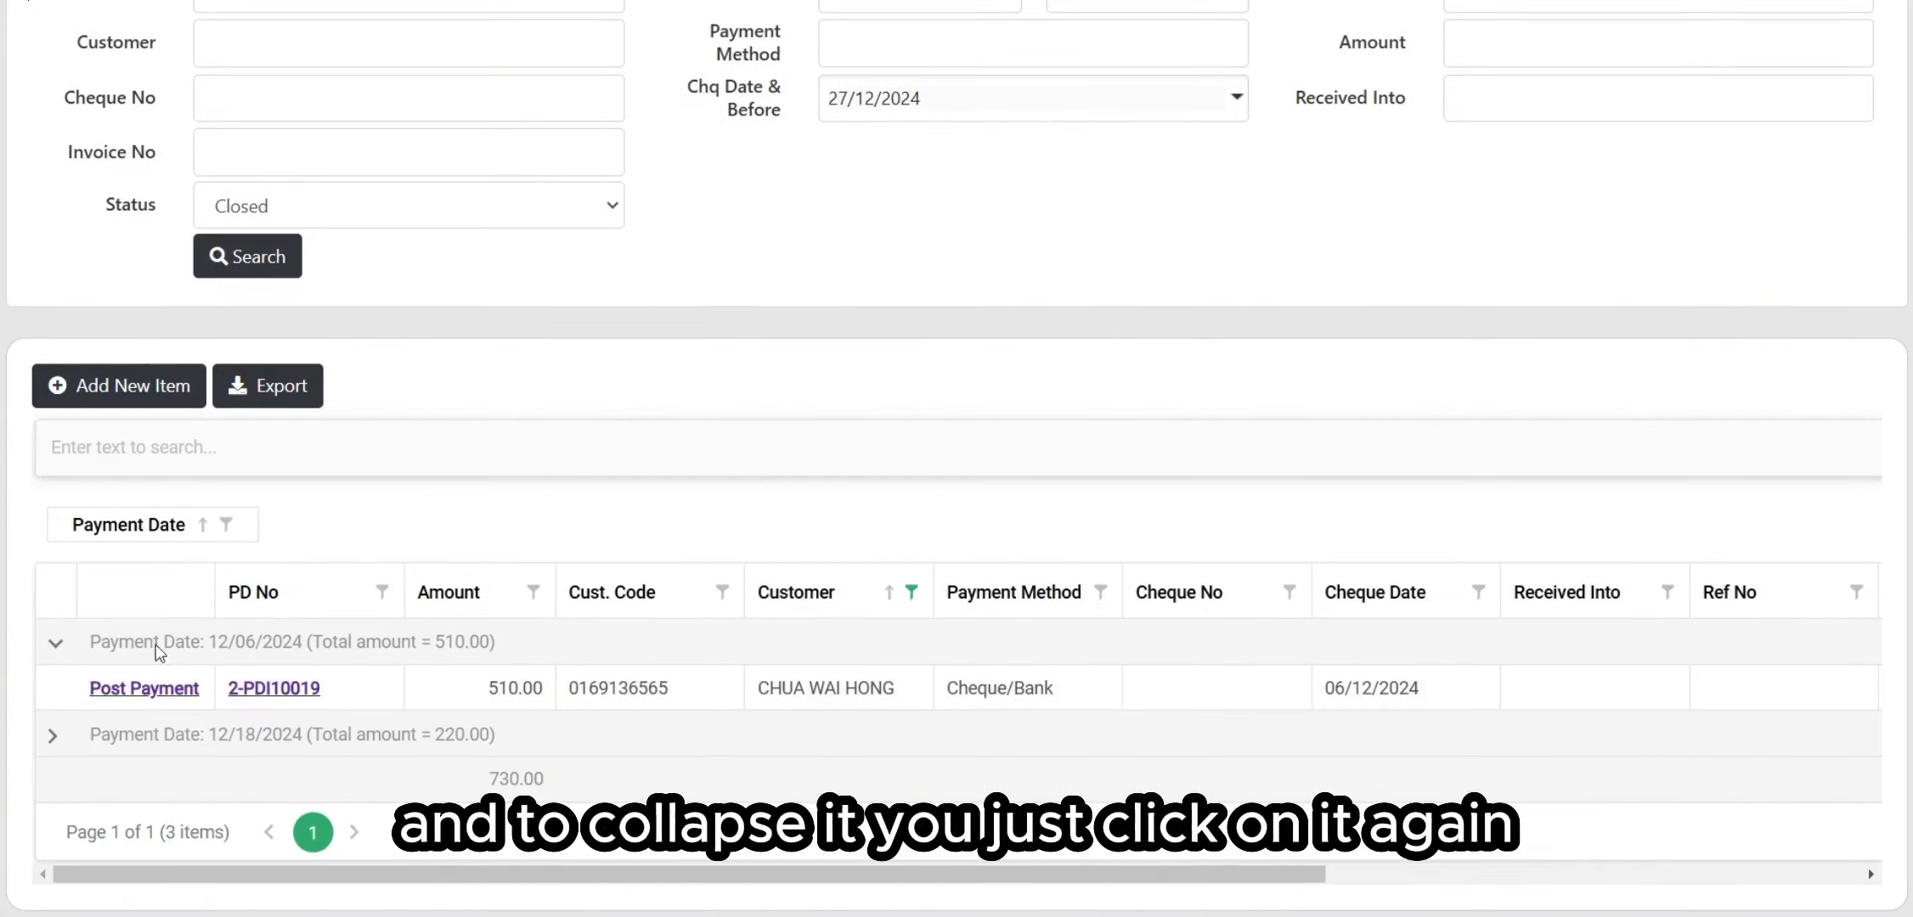
click(53, 649)
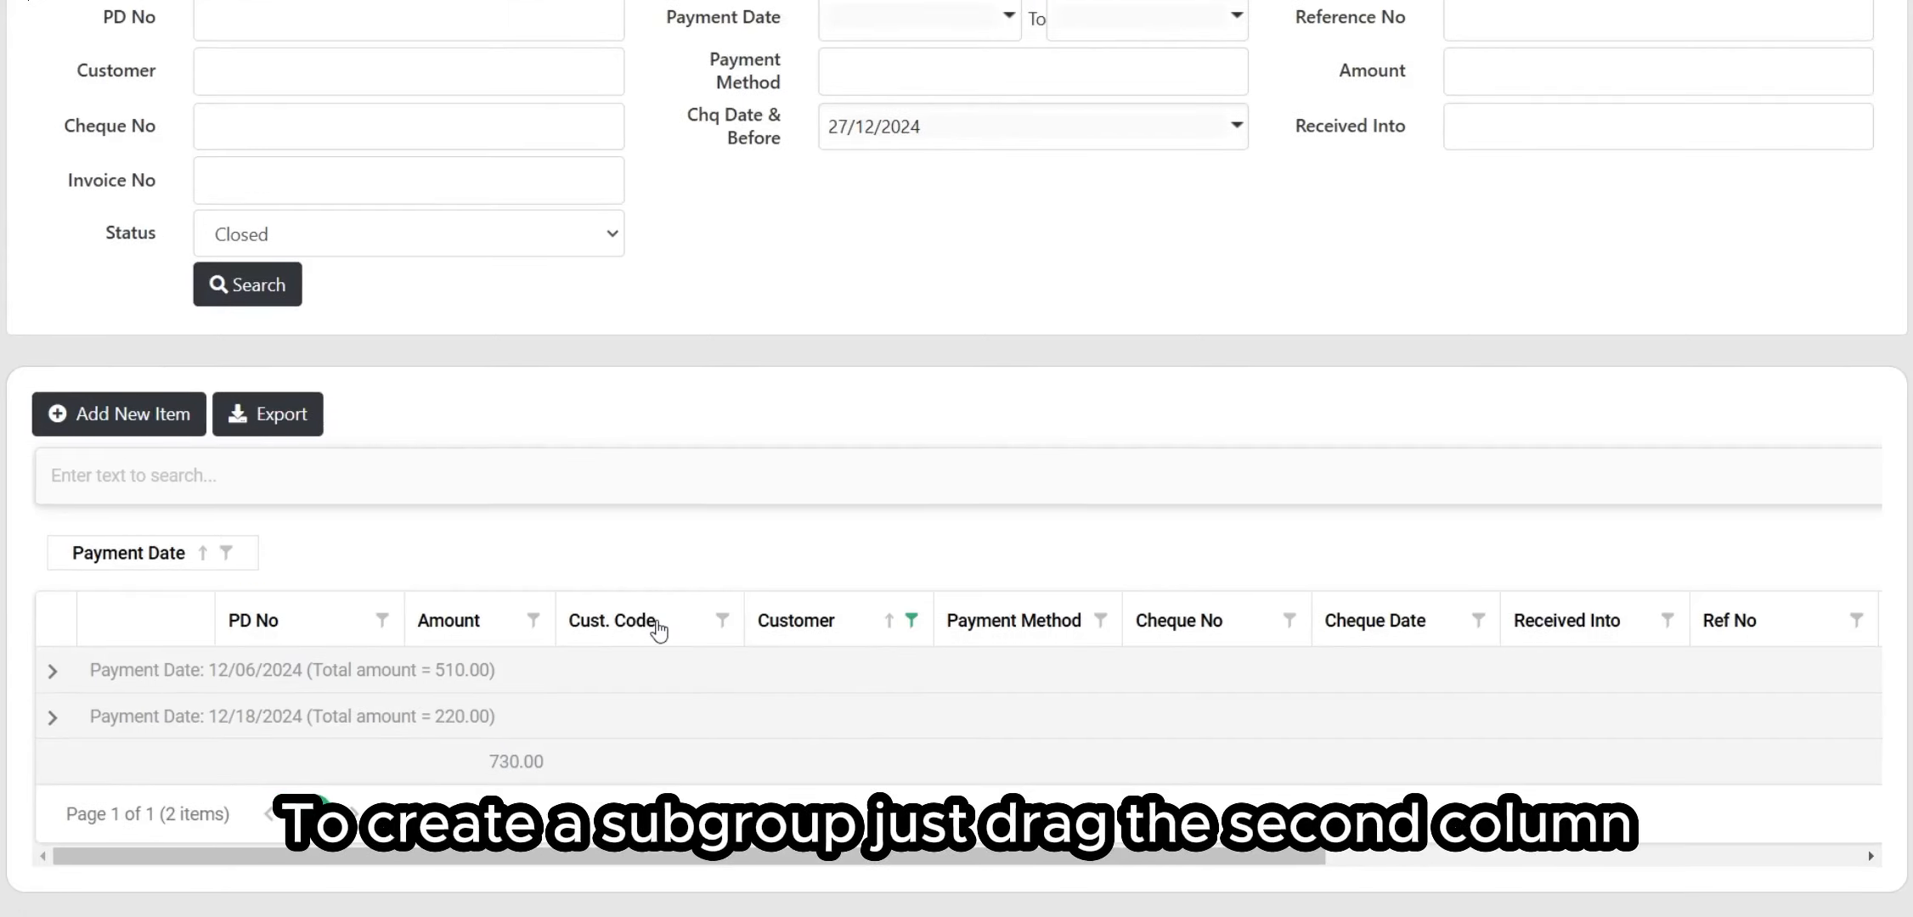
drag(656, 628, 366, 568)
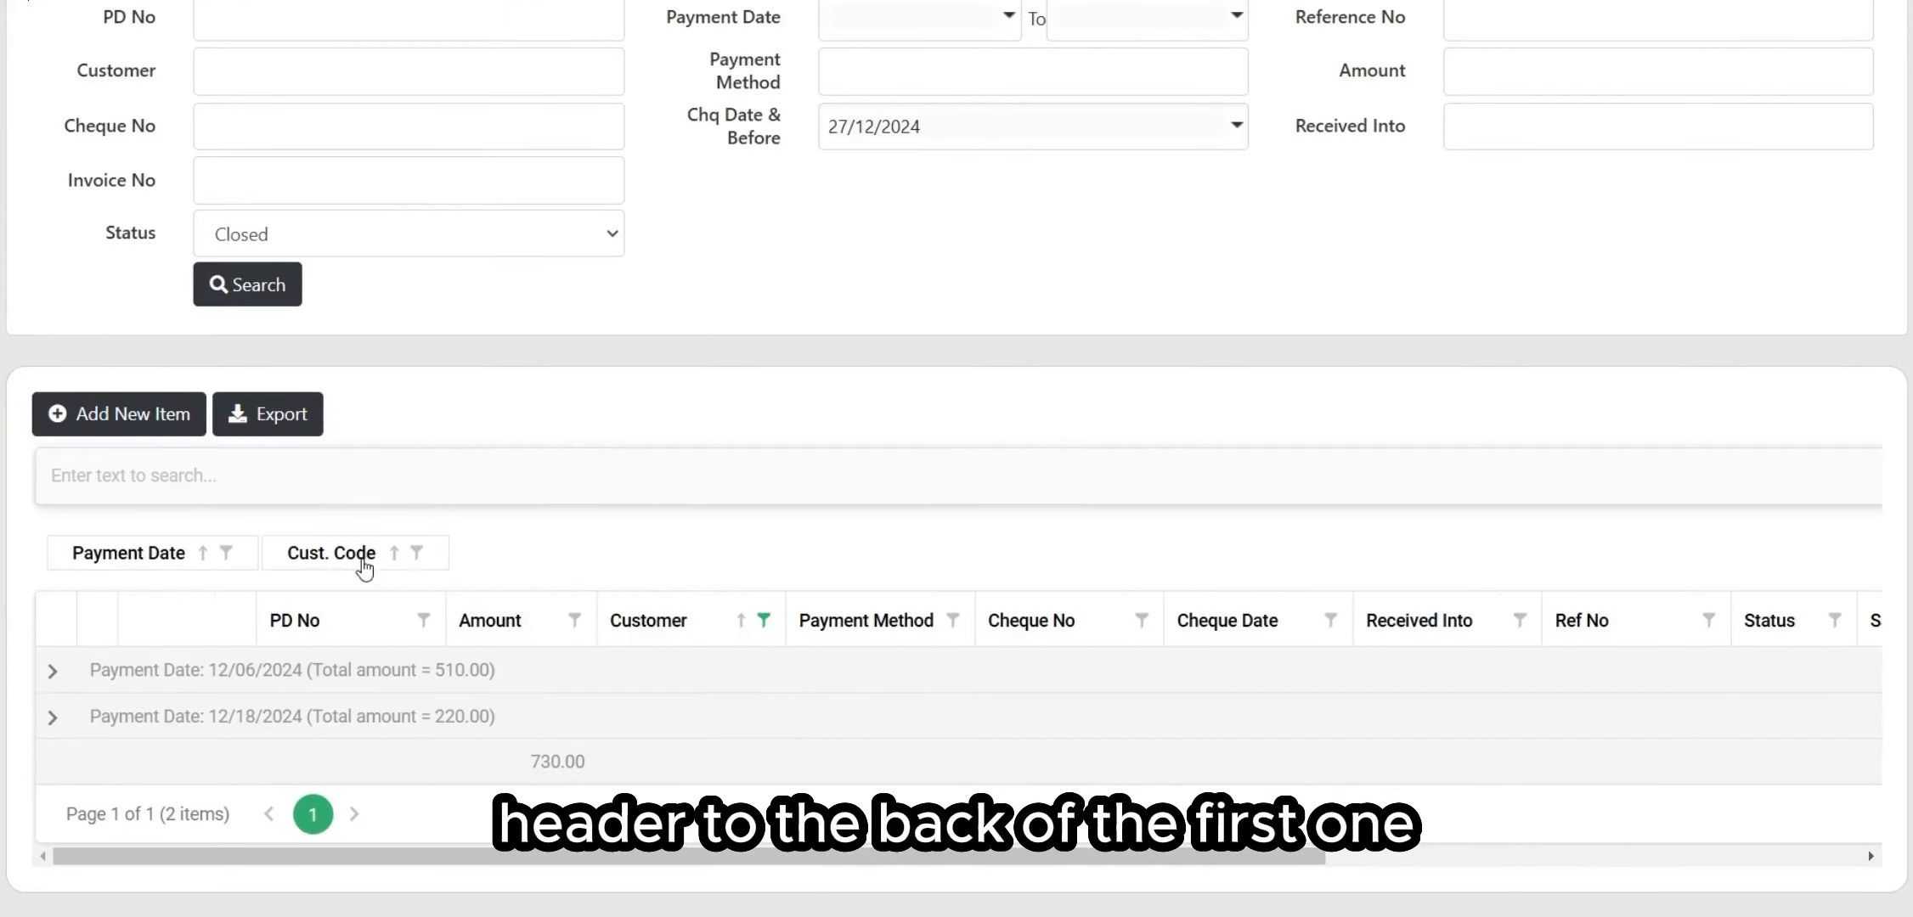
click(54, 672)
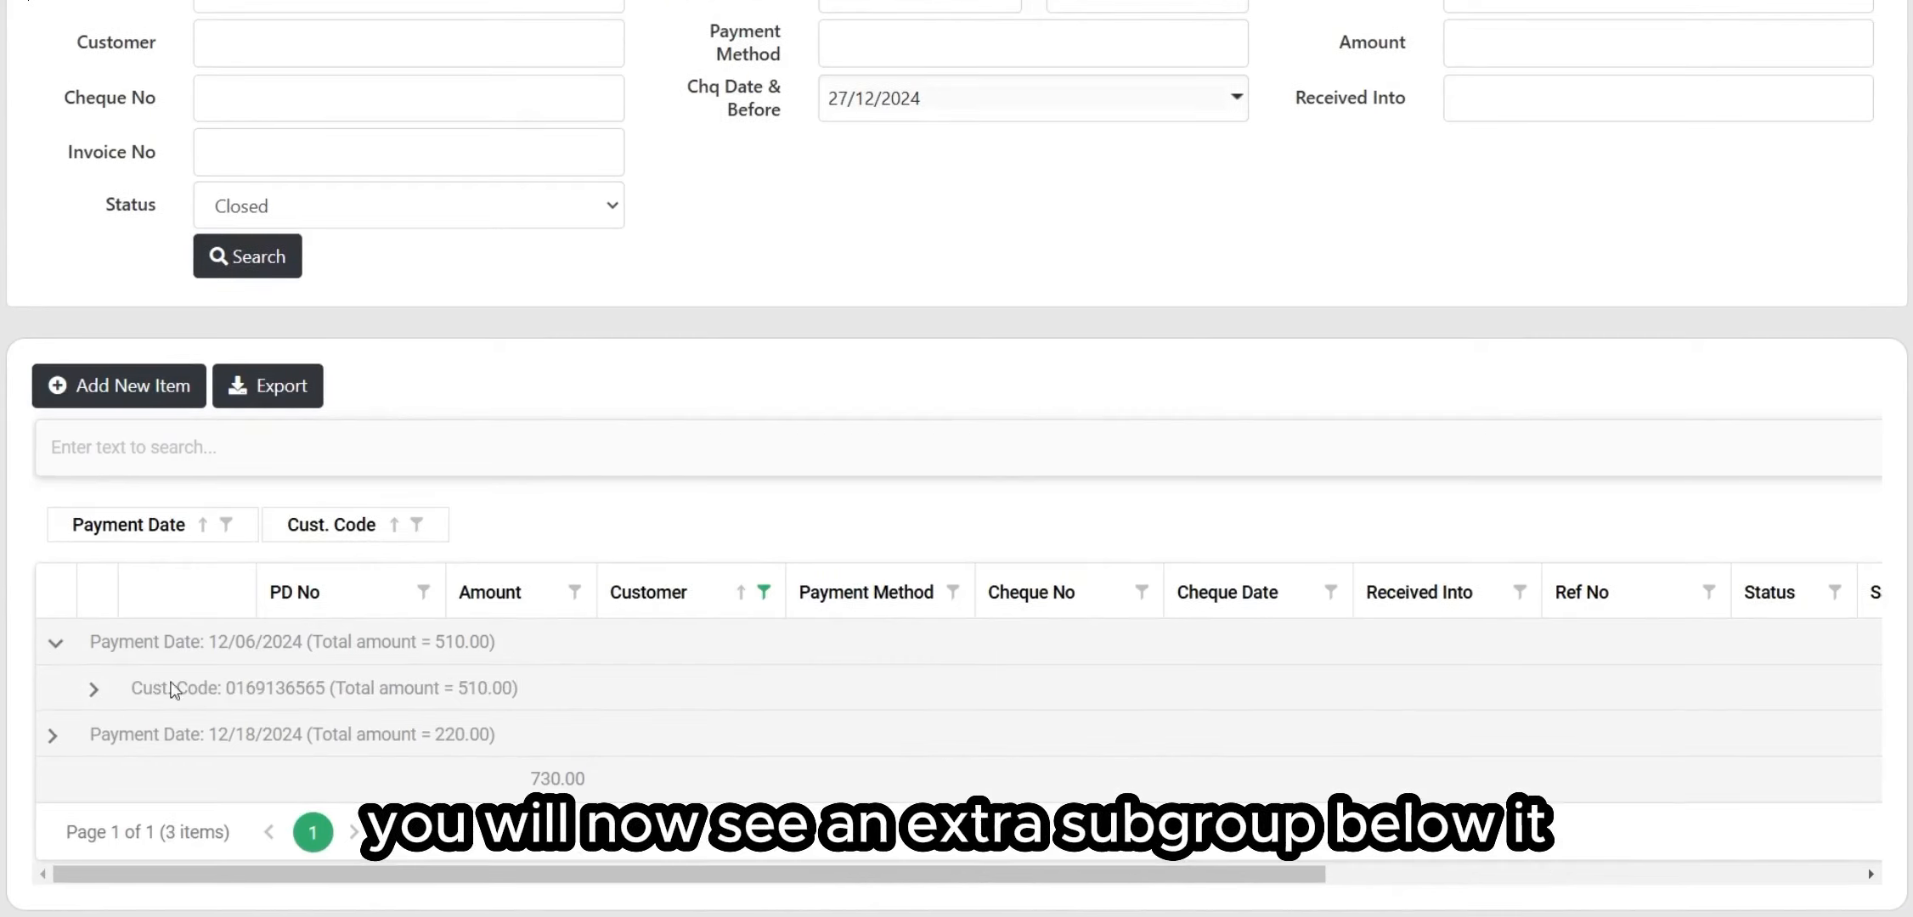
click(94, 690)
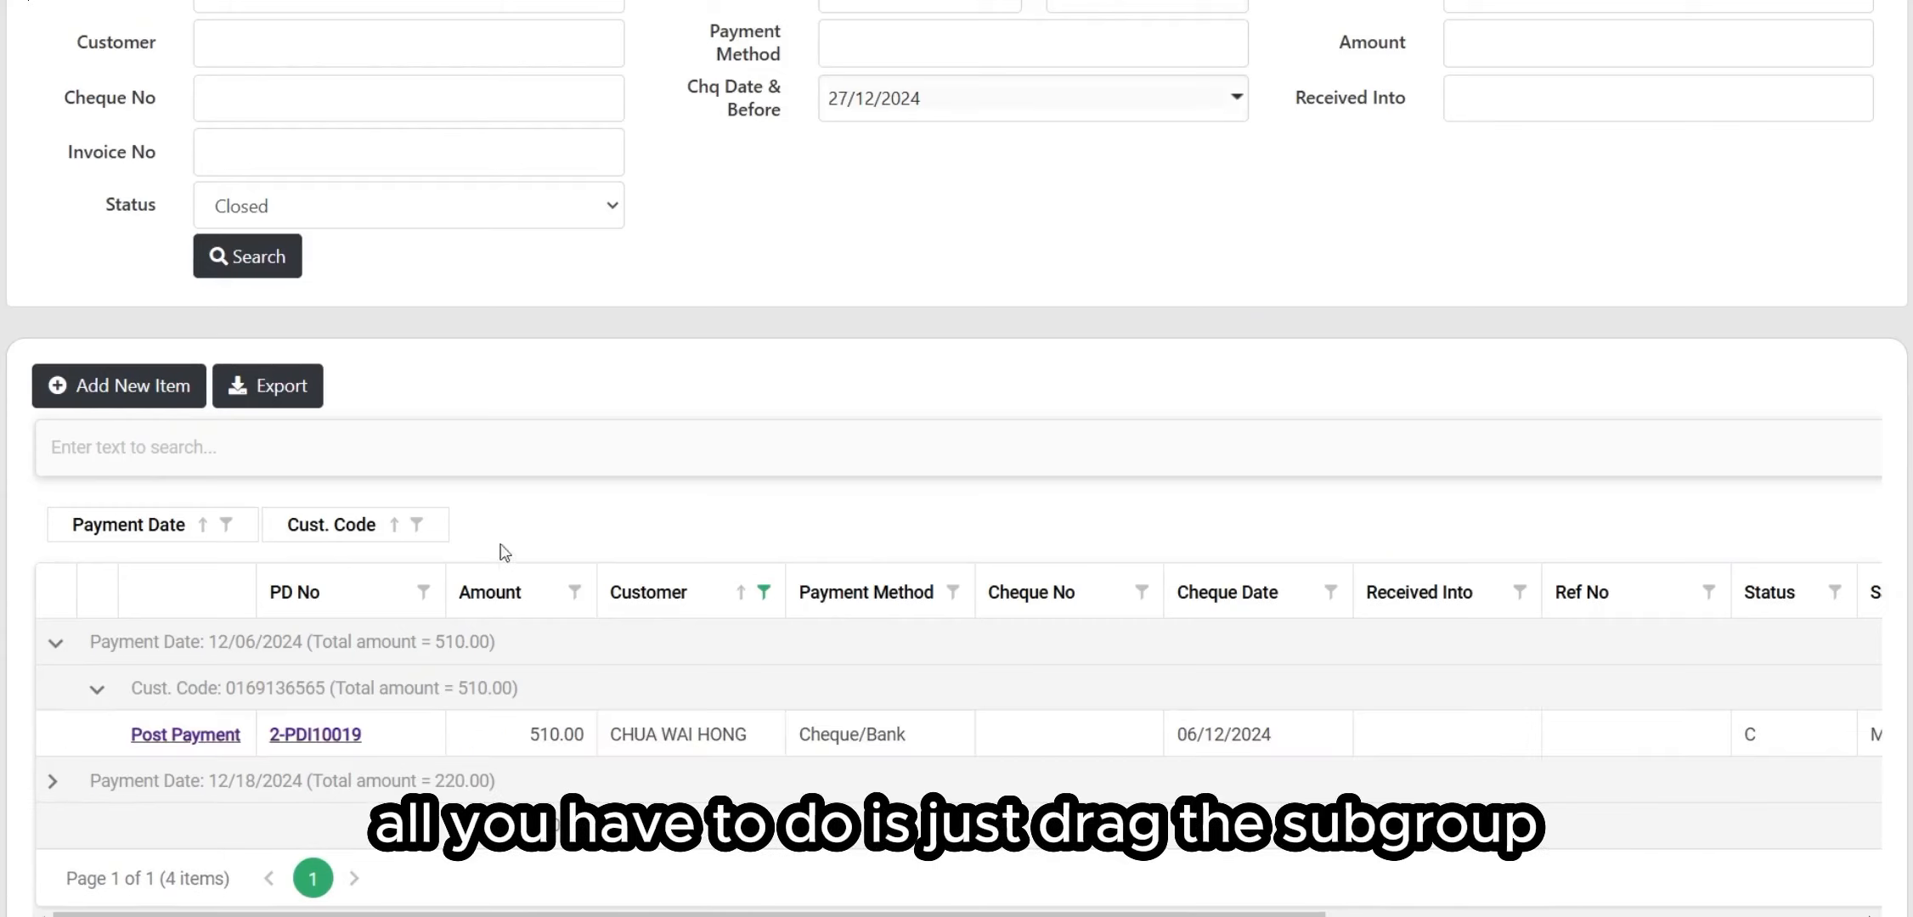
drag(348, 535, 509, 598)
drag(205, 520, 408, 647)
scroll(675, 226, up, 3)
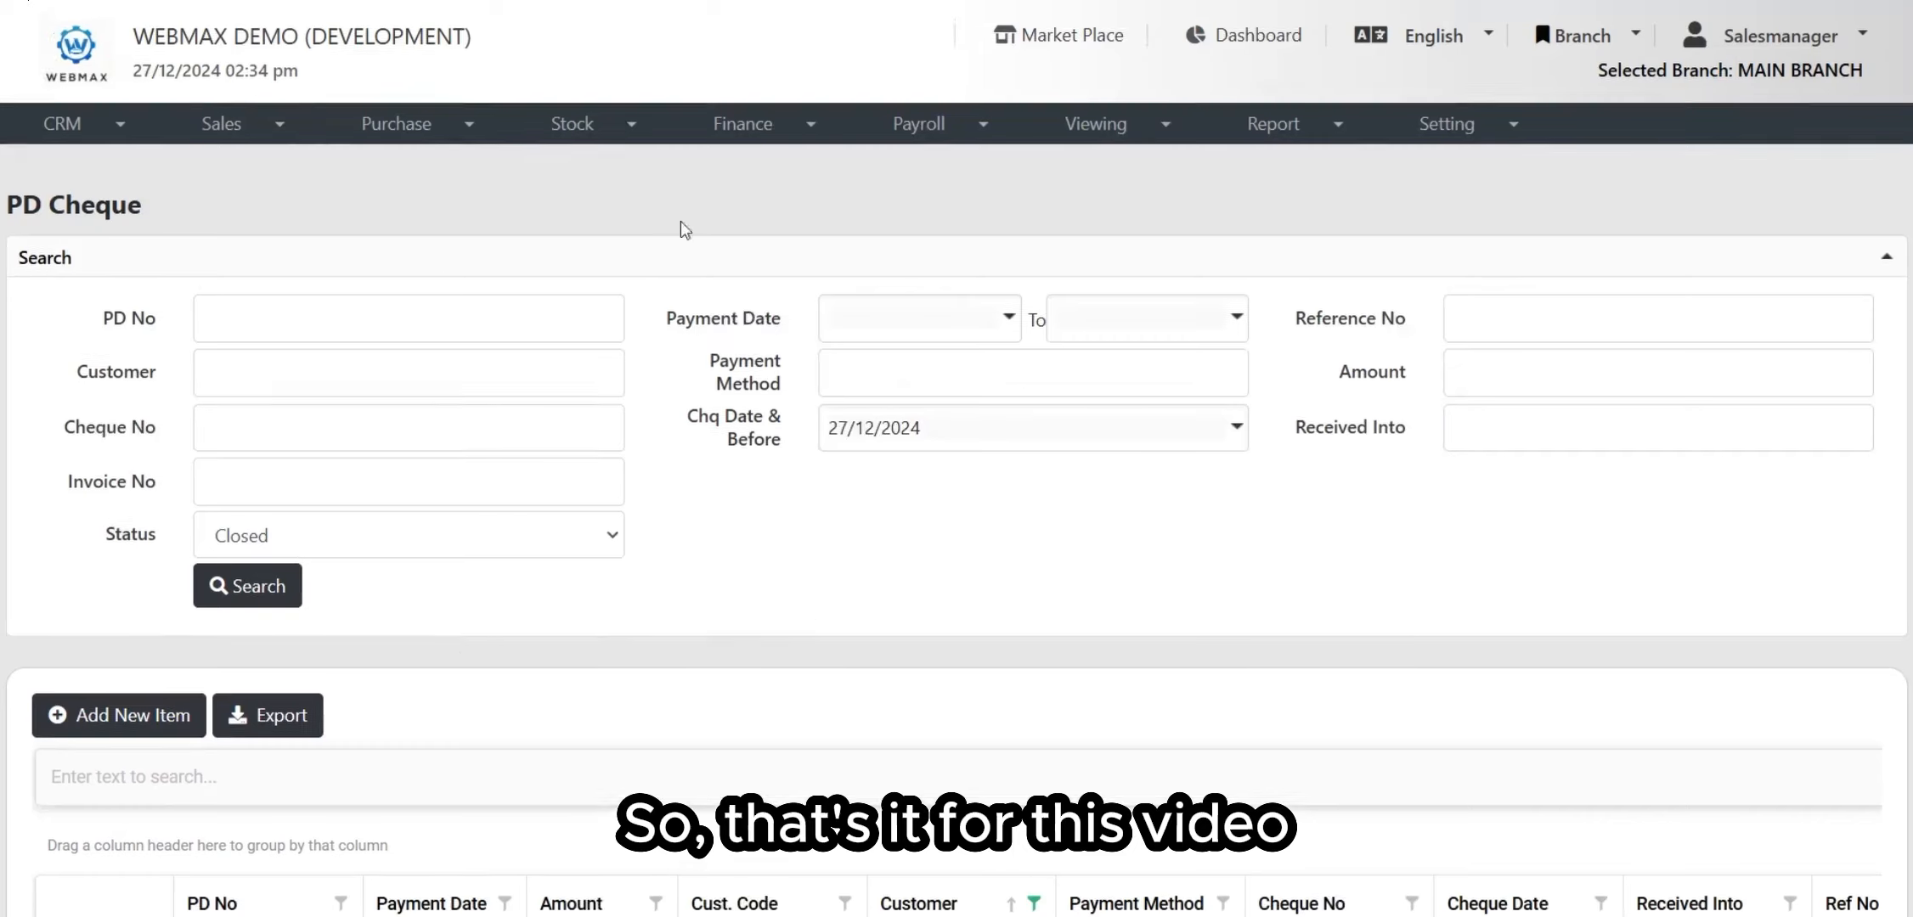